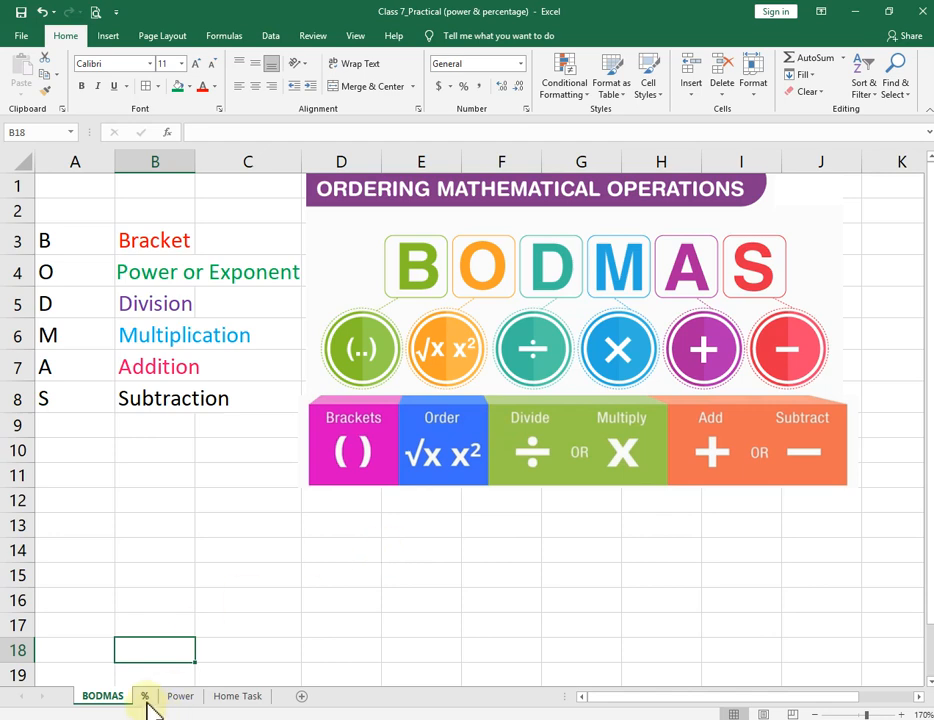
# Step: Open the % worksheet and examine the percentage formula picture beside the surface area table
pyautogui.click(145, 697)
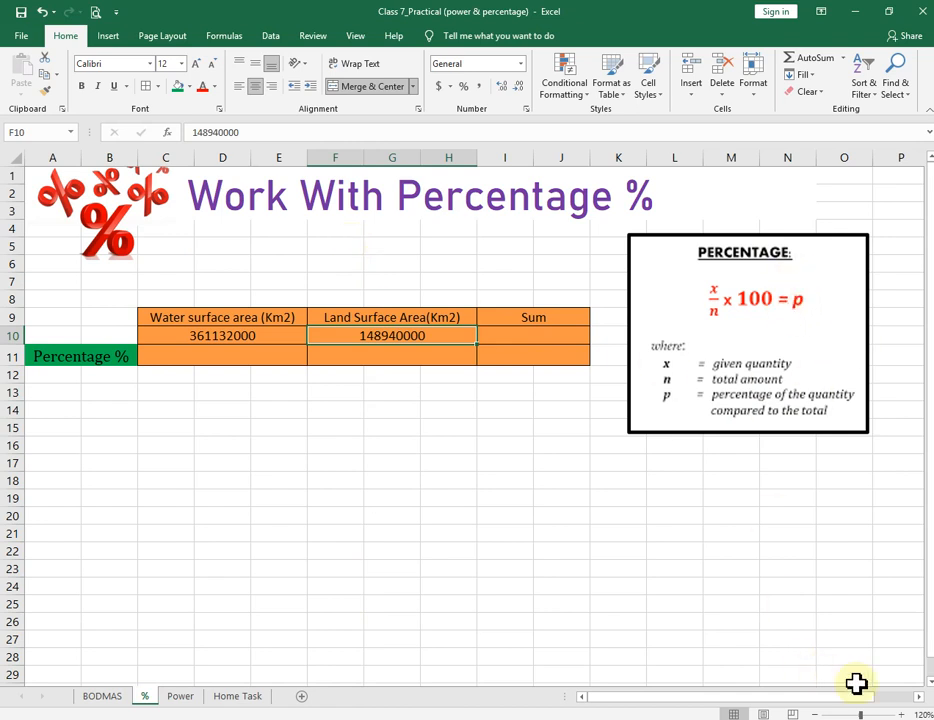
pyautogui.click(901, 714)
pyautogui.click(901, 714)
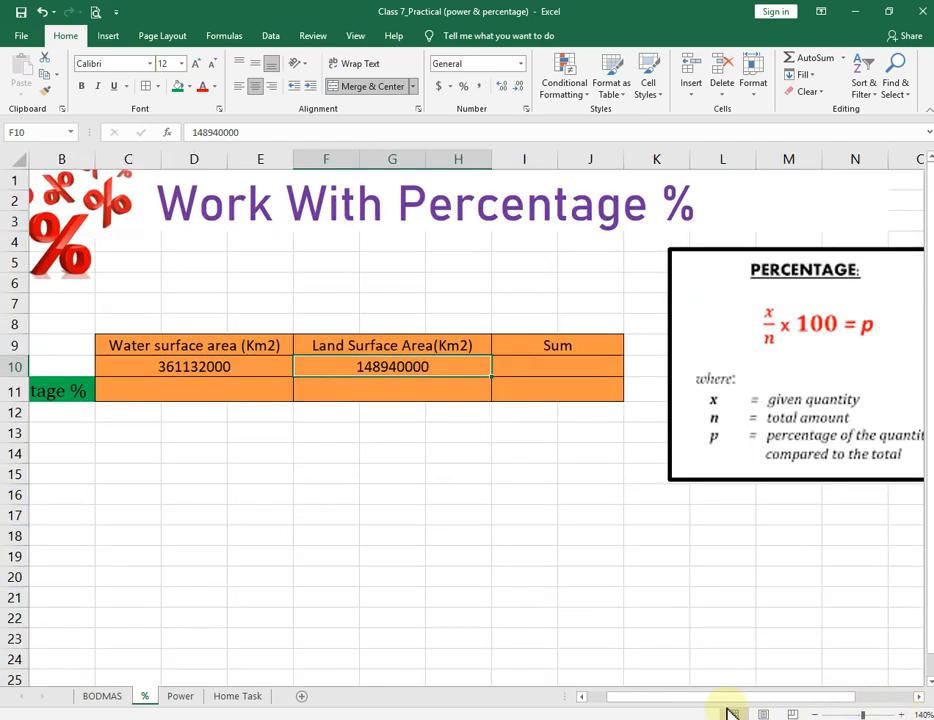
pyautogui.moveTo(707, 698); pyautogui.dragTo(728, 698)
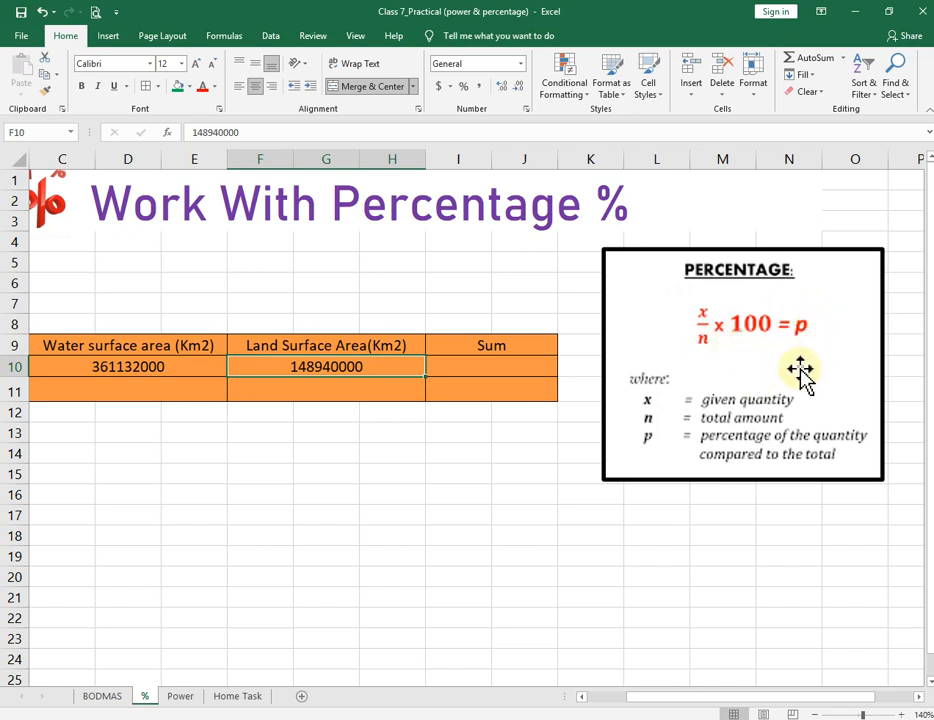
pyautogui.click(816, 714)
pyautogui.click(816, 714)
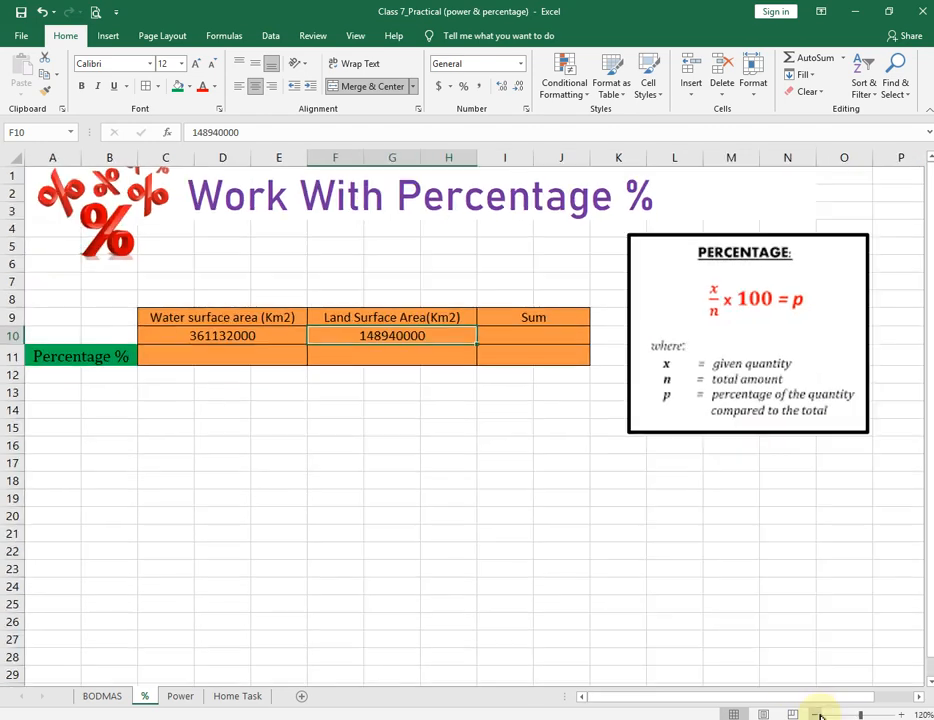
# Step: Enter the sample quantity 570 in cell F17 and the sample total 850 in cell G17
pyautogui.click(315, 515)
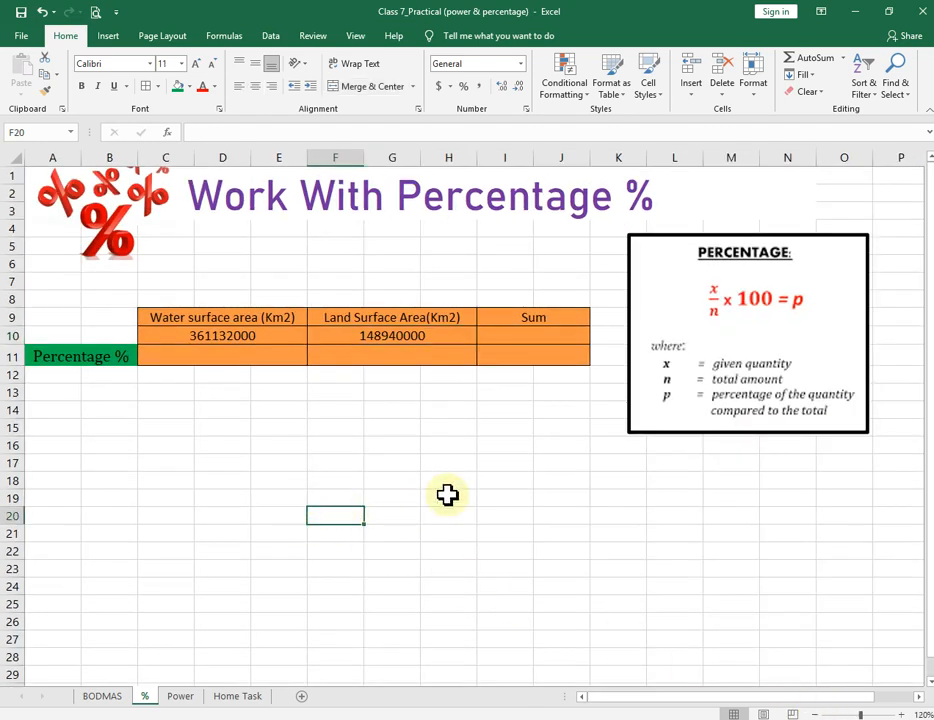
pyautogui.click(338, 461)
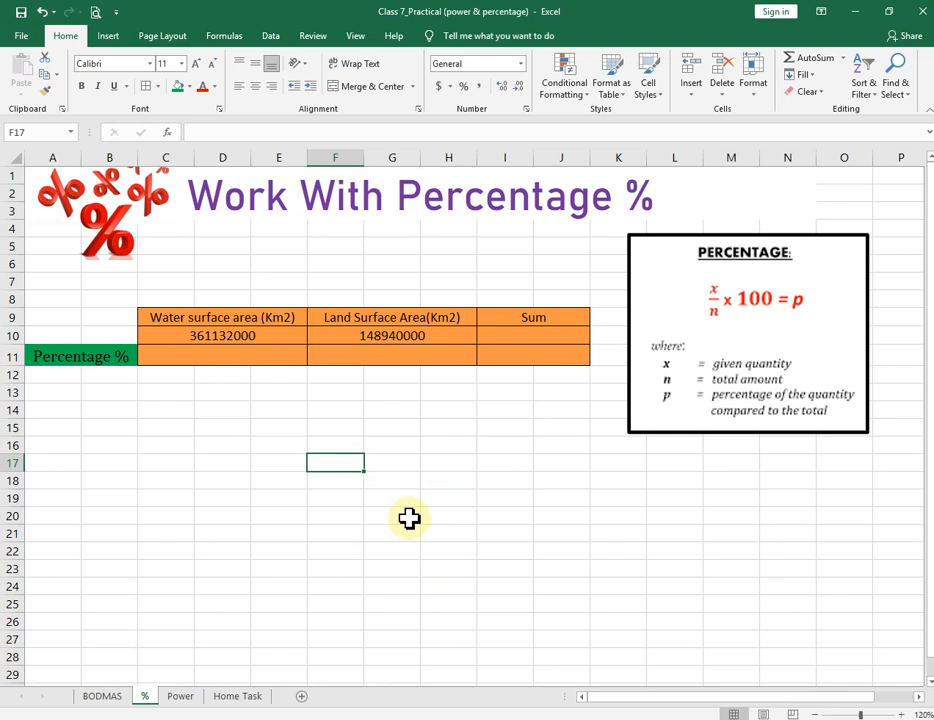
pyautogui.write('5')
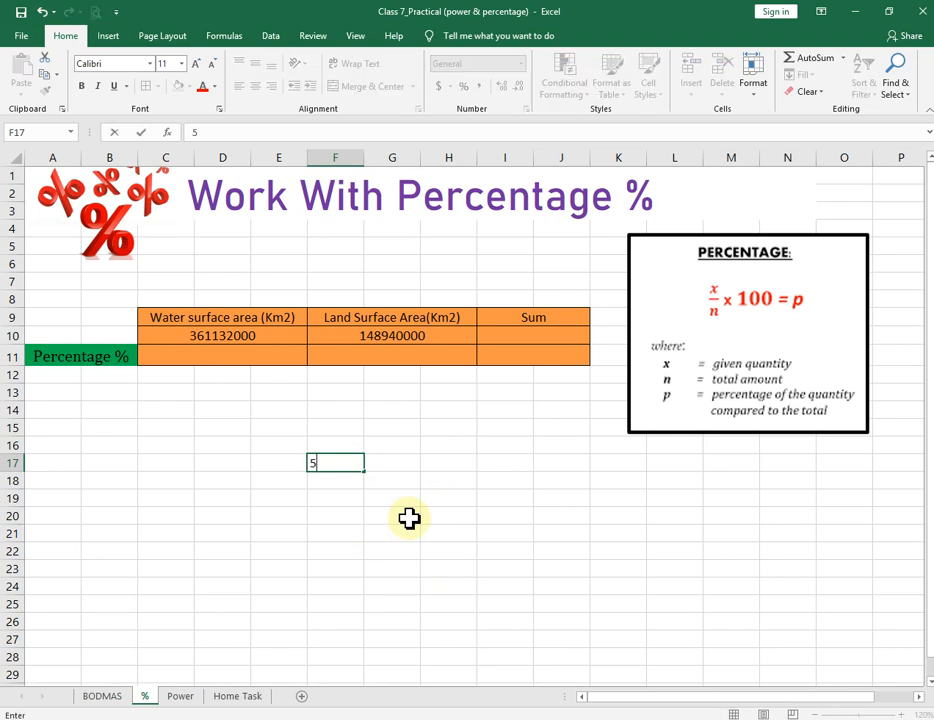
pyautogui.write('70')
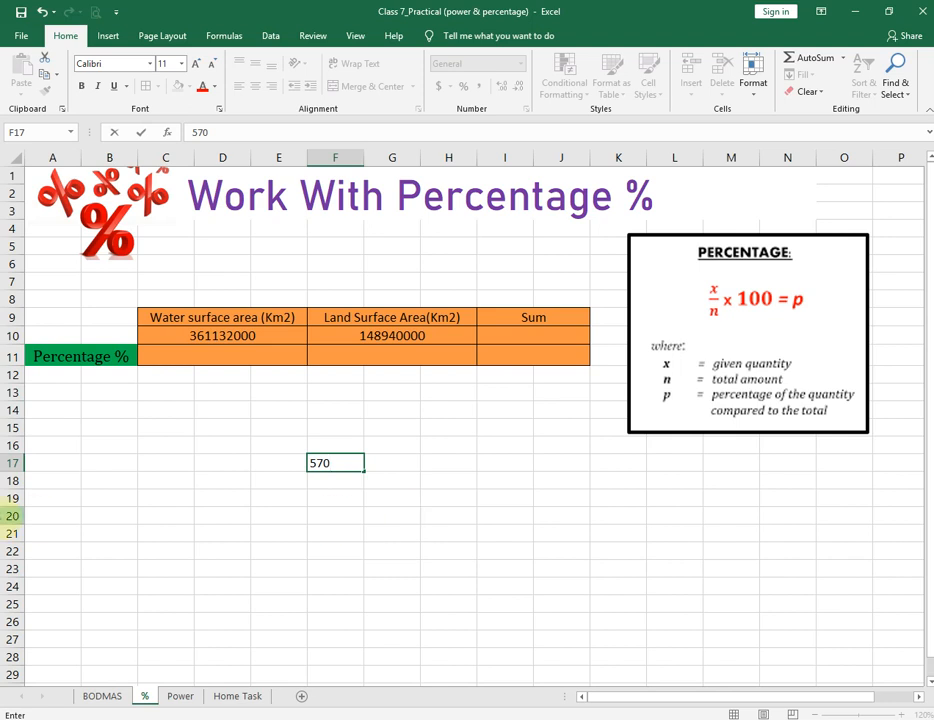
pyautogui.click(396, 470)
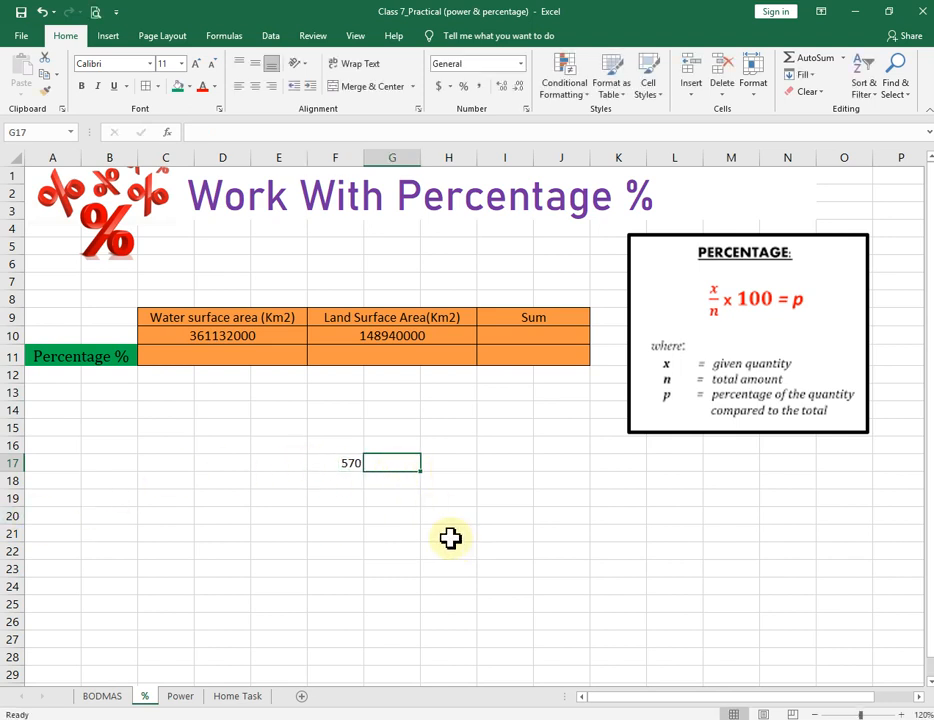
pyautogui.write('850')
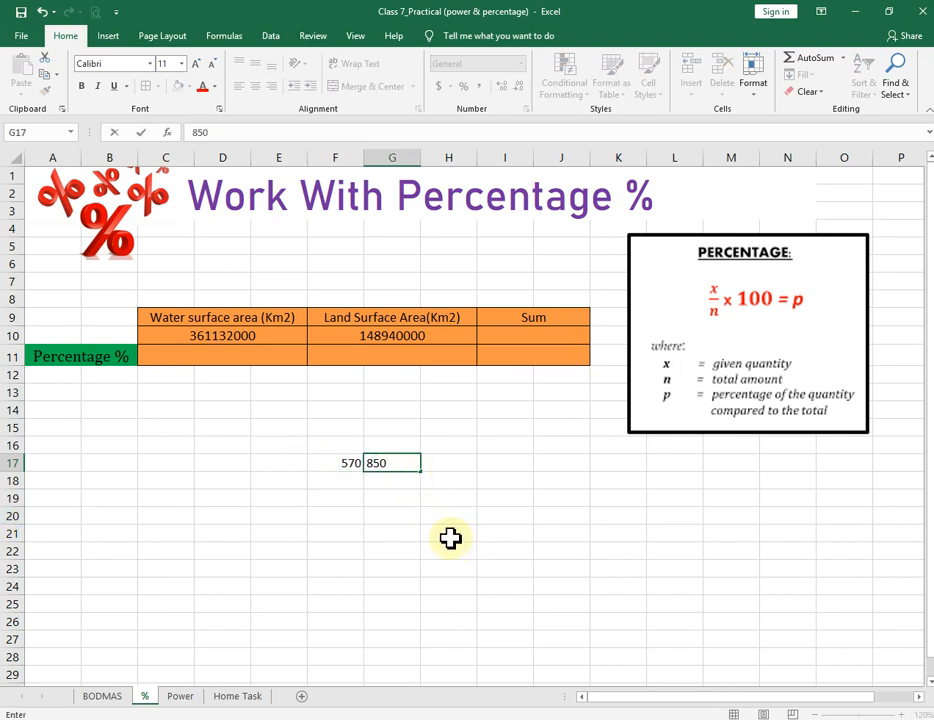
# Step: Calculate the sample percentage in cell H17 with the formula =F17/G17*100
pyautogui.click(454, 479)
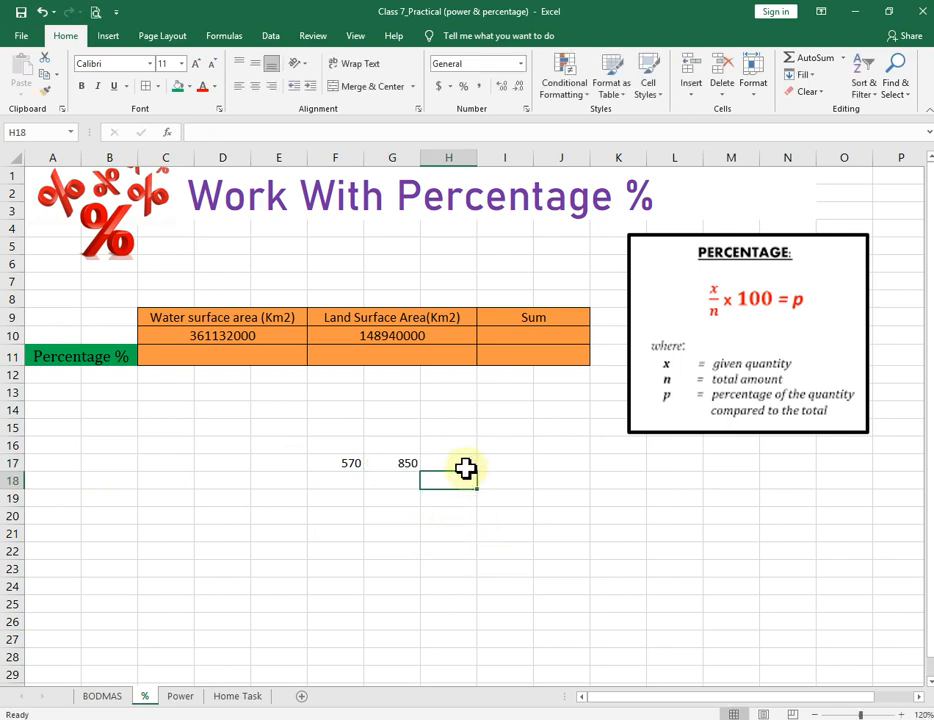
pyautogui.click(456, 466)
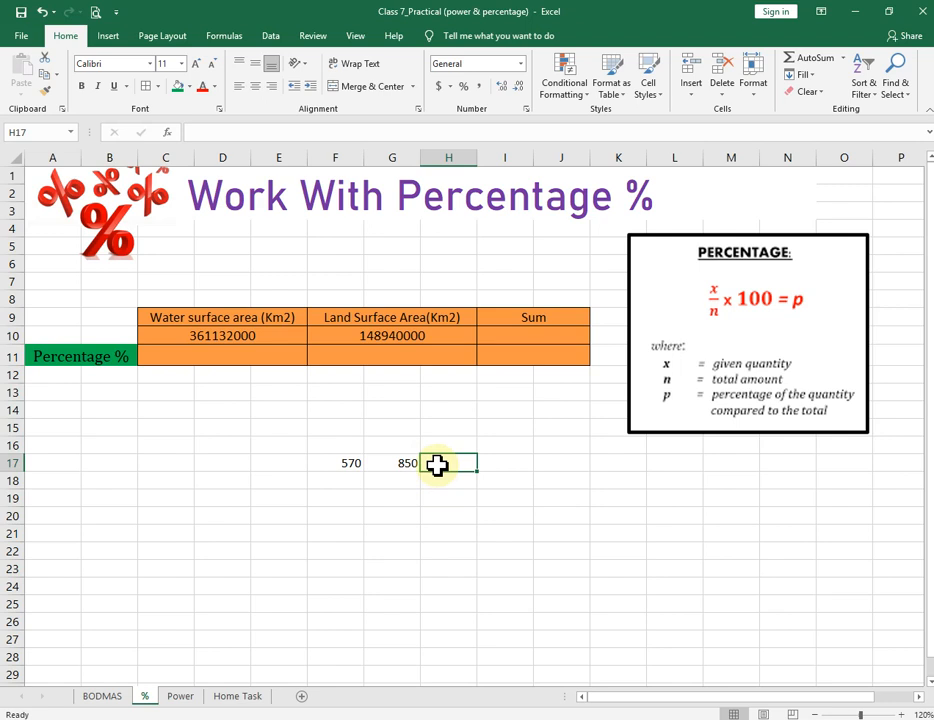
pyautogui.write('=')
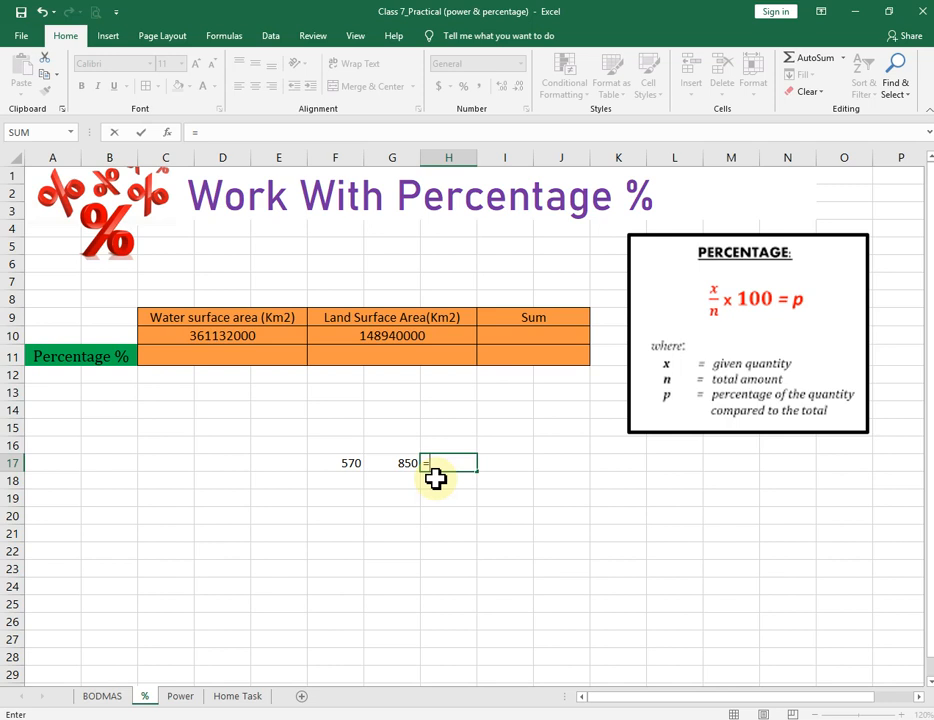
pyautogui.click(349, 463)
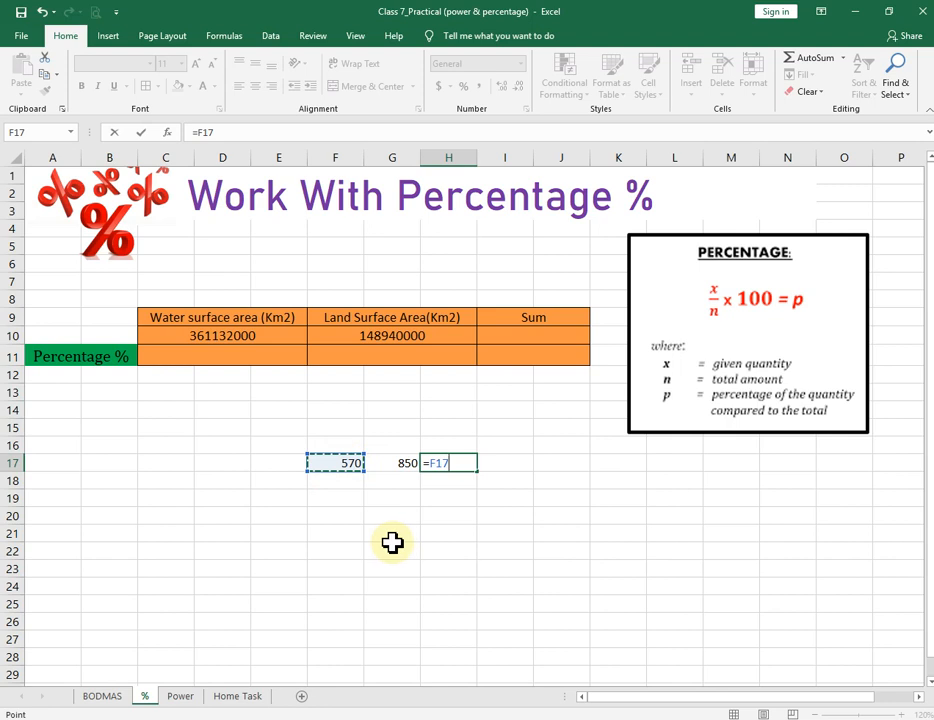
pyautogui.write('/')
pyautogui.click(394, 464)
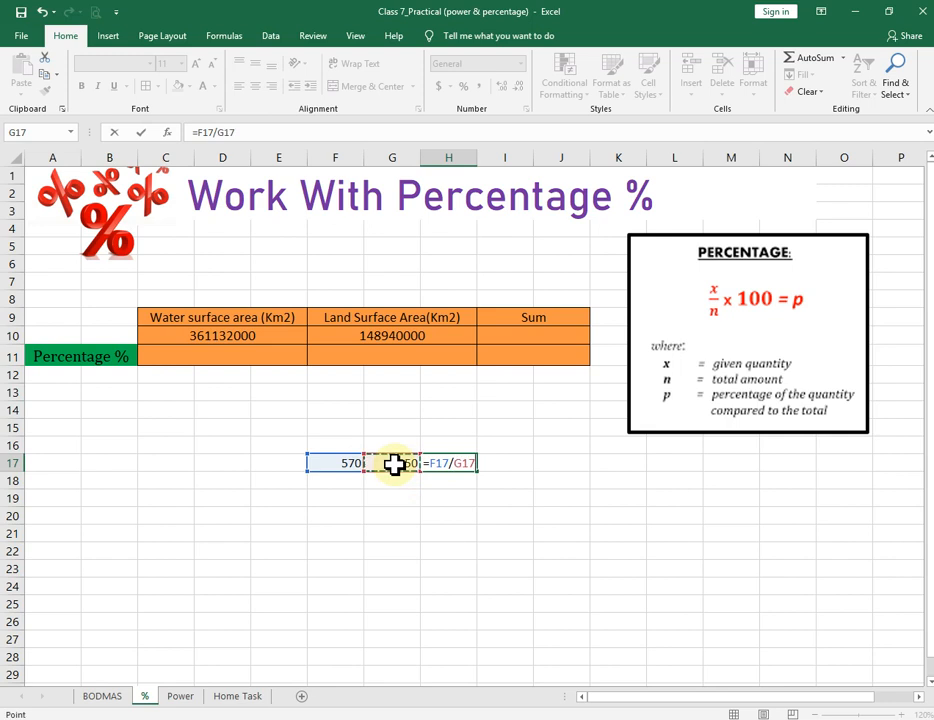
pyautogui.write('*')
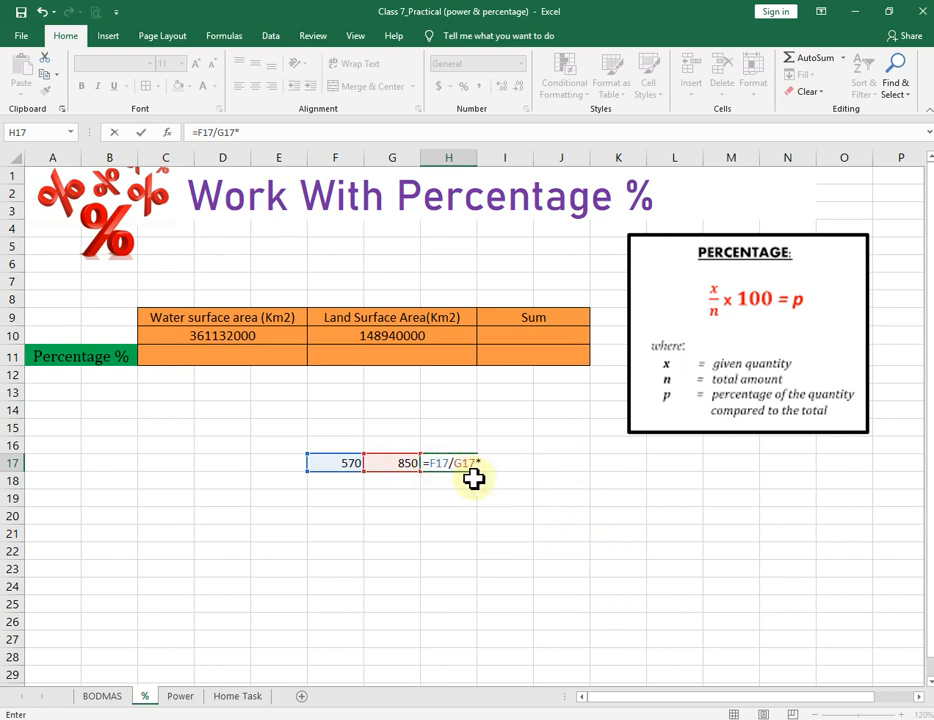
pyautogui.write('100')
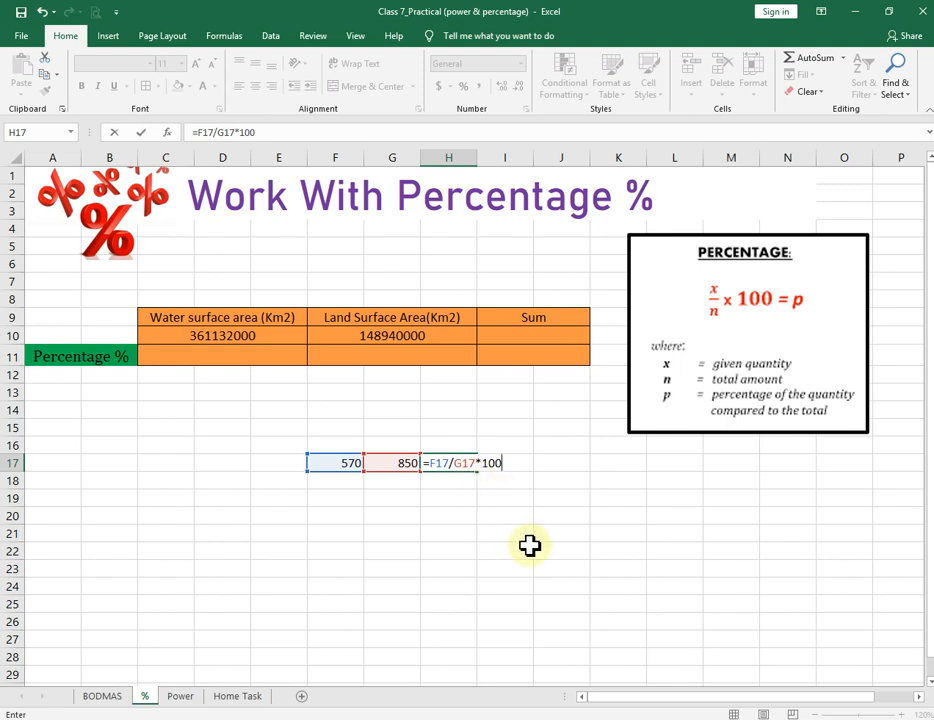
pyautogui.press('Return')
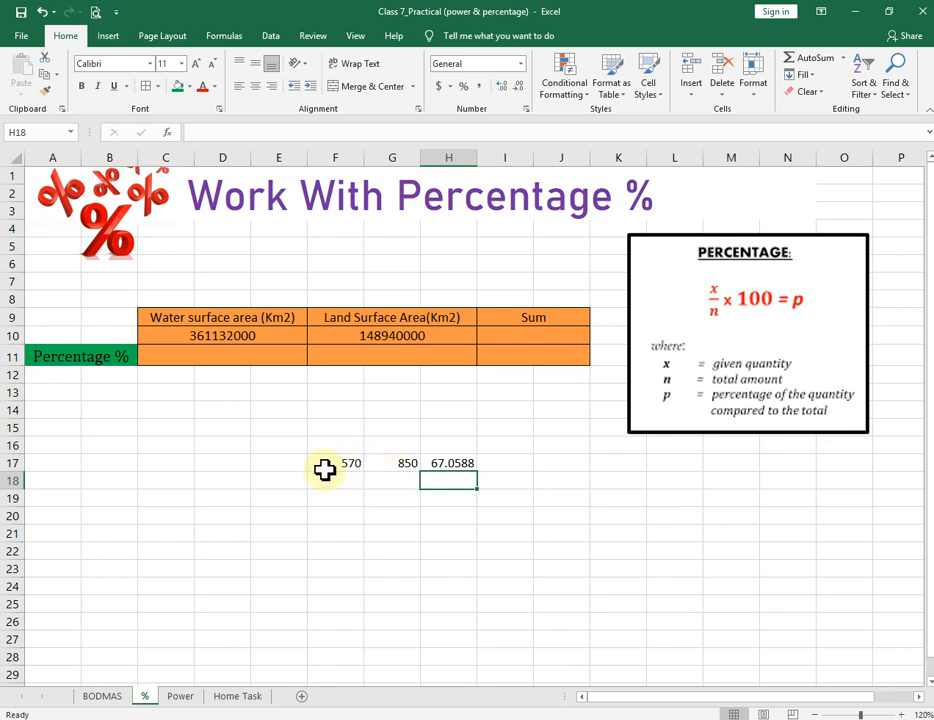
# Step: Add the water and land surface areas in the Sum cell I10 with the formula =C10+F10
pyautogui.click(240, 360)
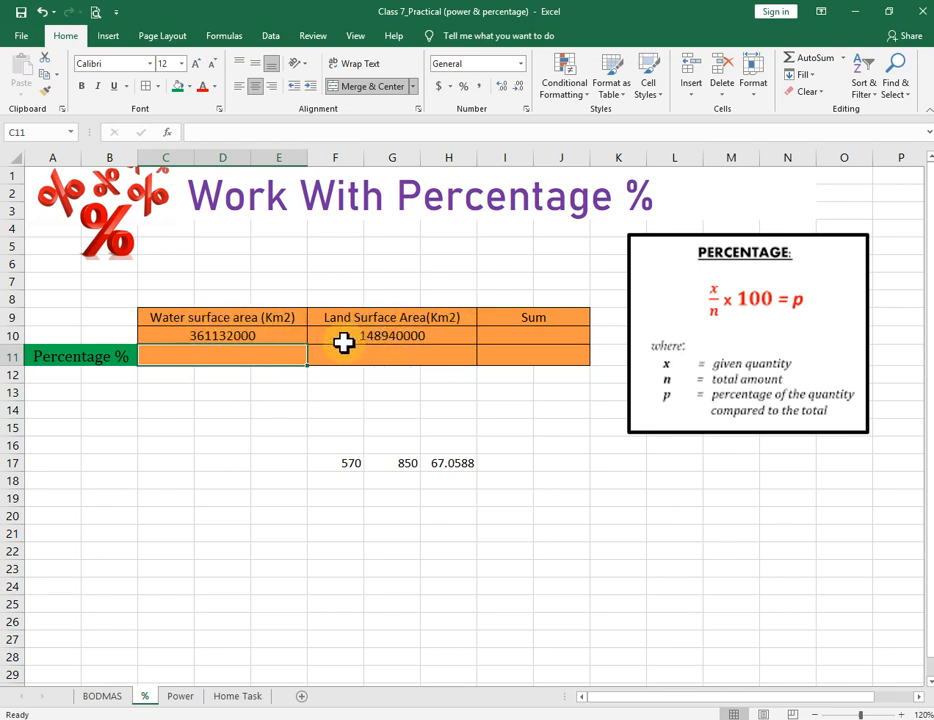
pyautogui.click(236, 338)
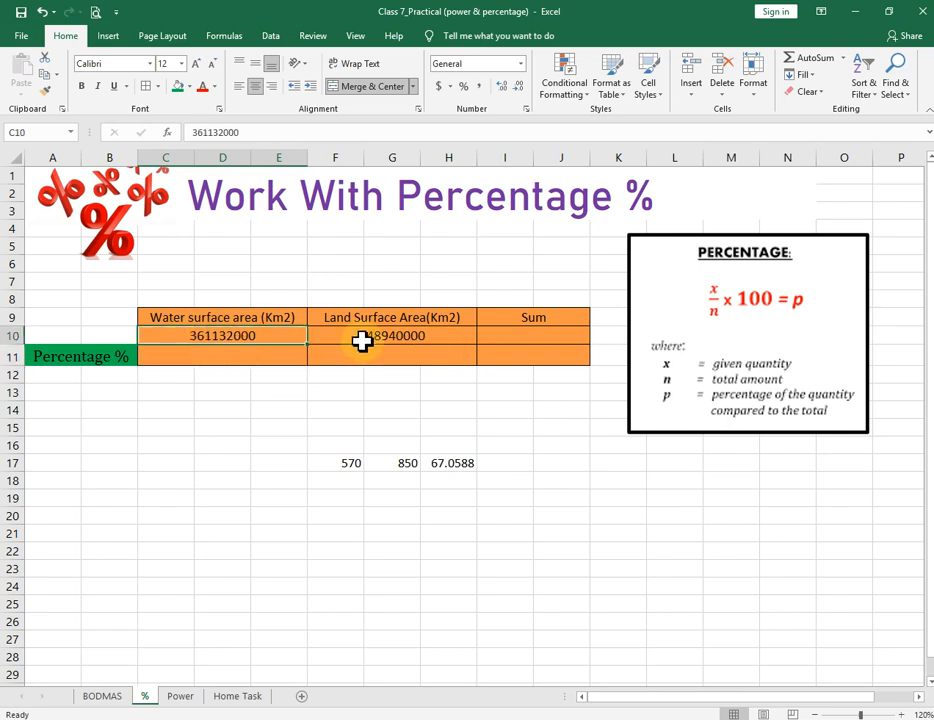
pyautogui.click(363, 340)
pyautogui.click(271, 335)
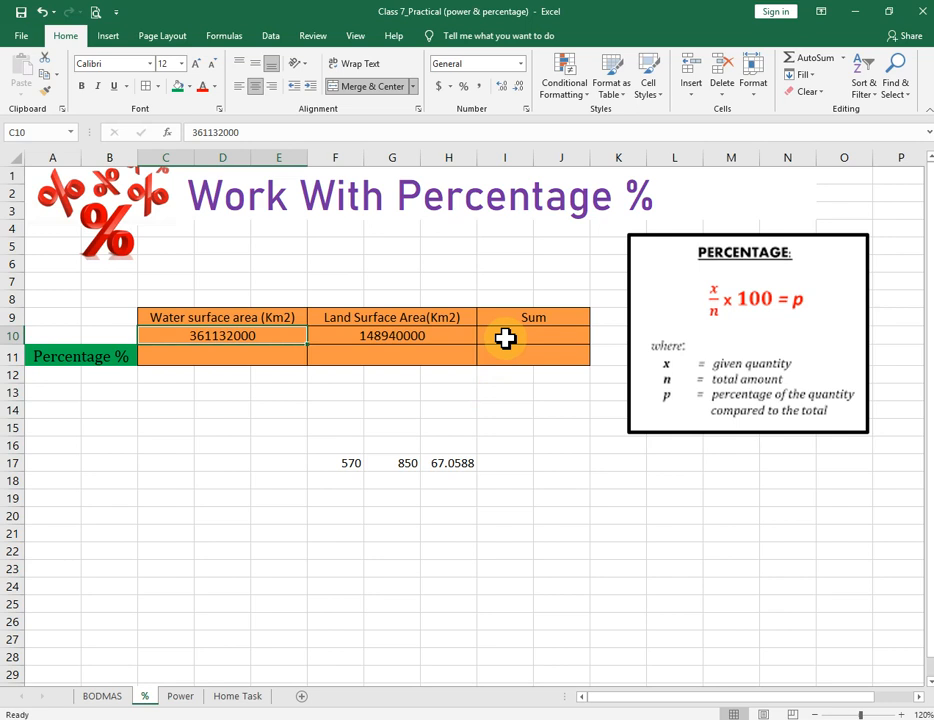
pyautogui.click(505, 339)
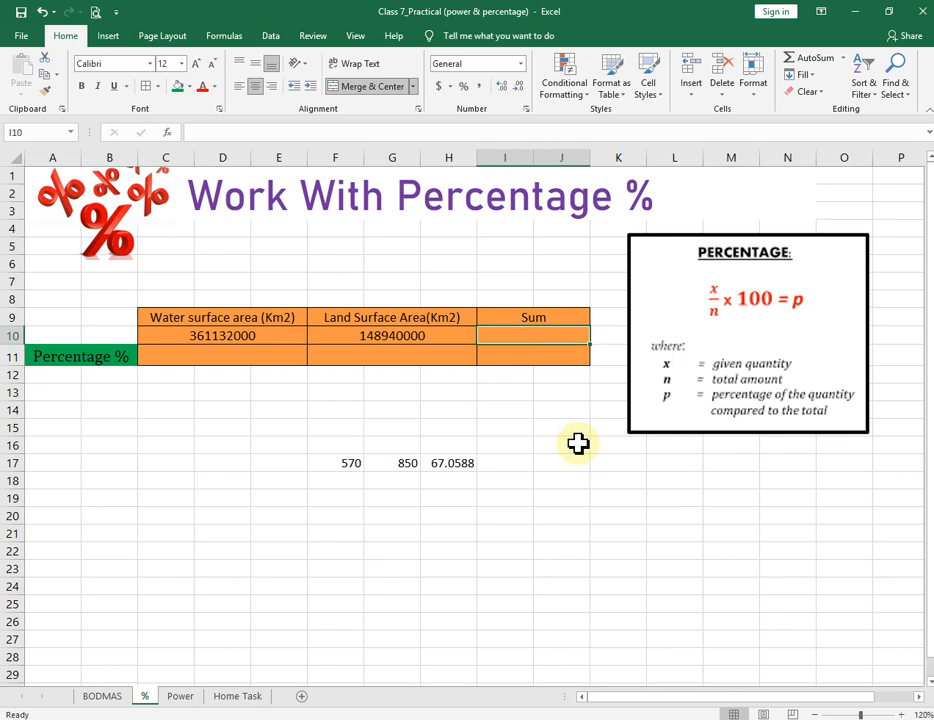
pyautogui.write('=')
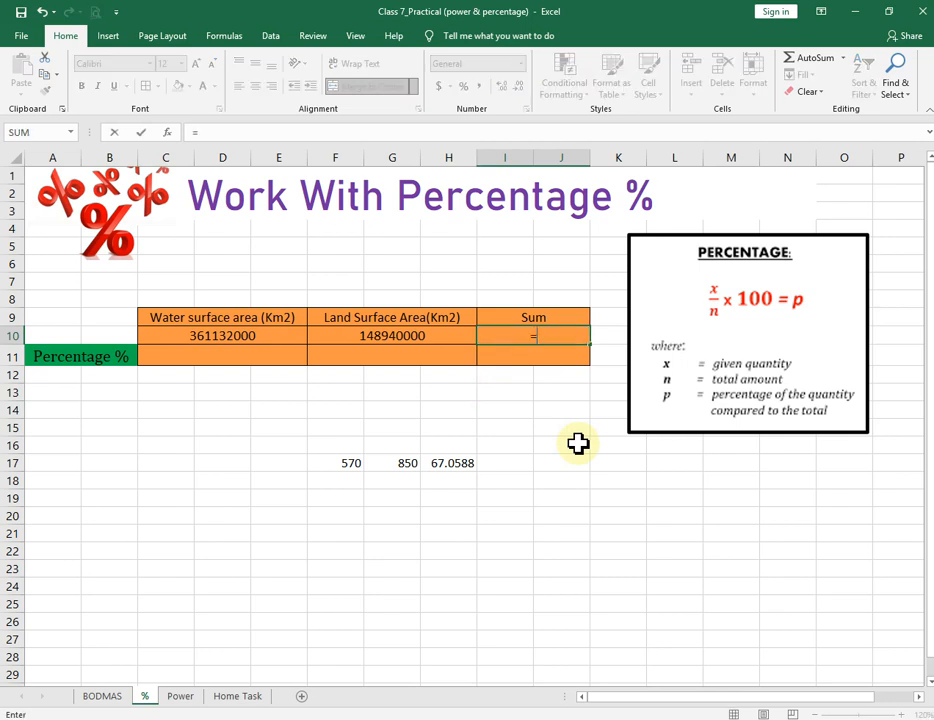
pyautogui.click(228, 336)
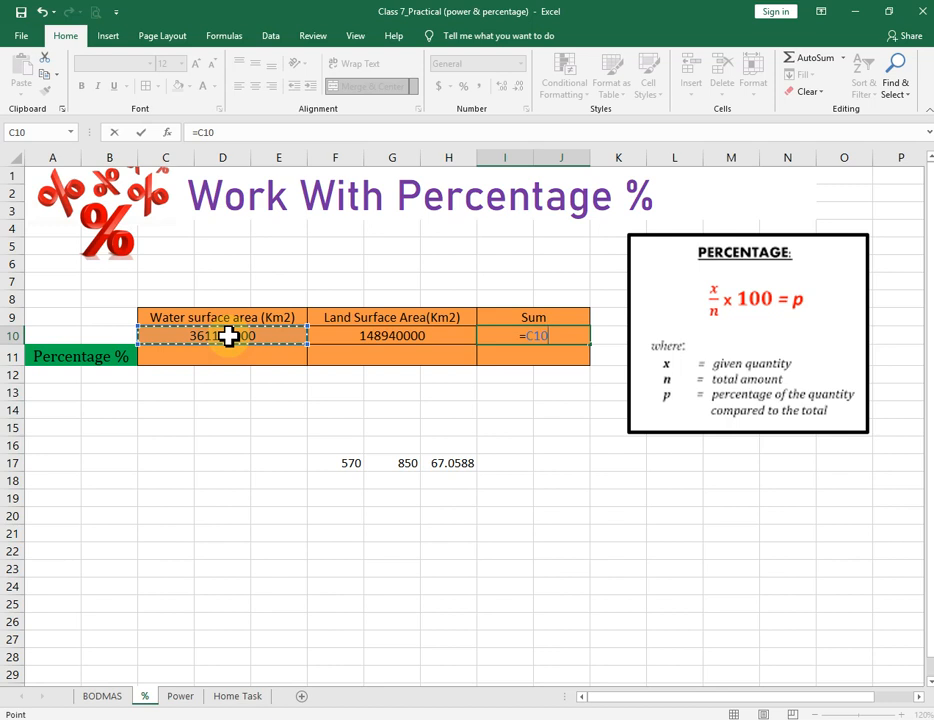
pyautogui.write('+')
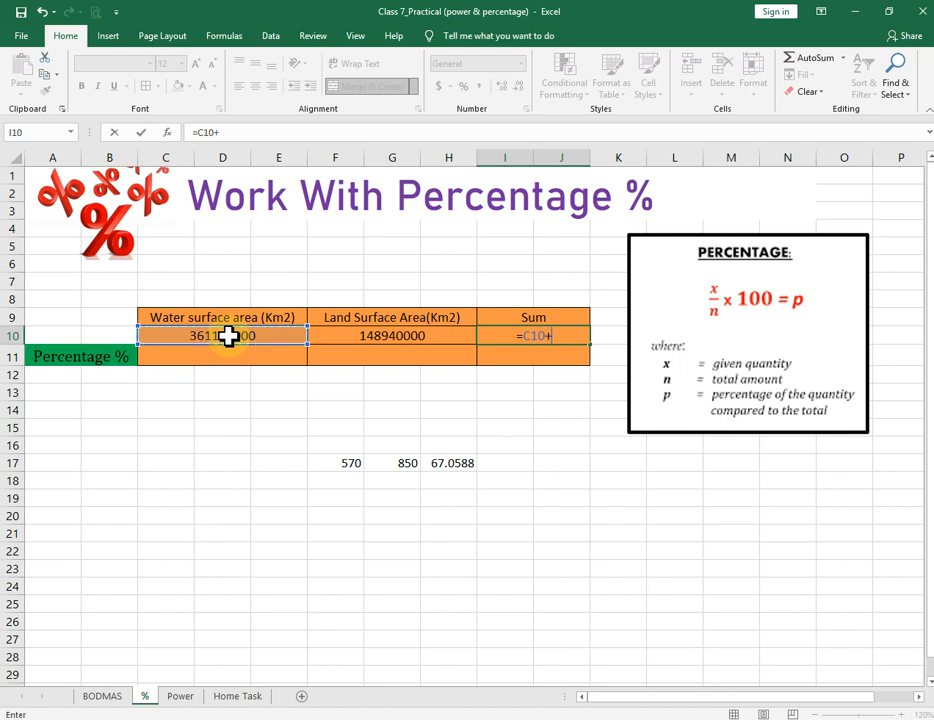
pyautogui.click(405, 340)
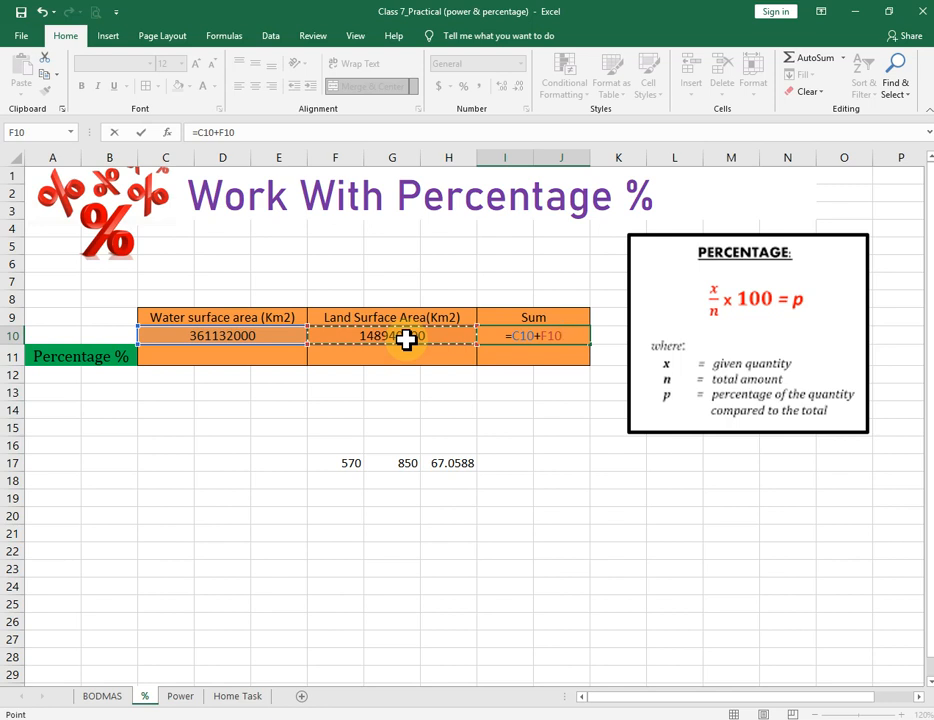
pyautogui.press('Return')
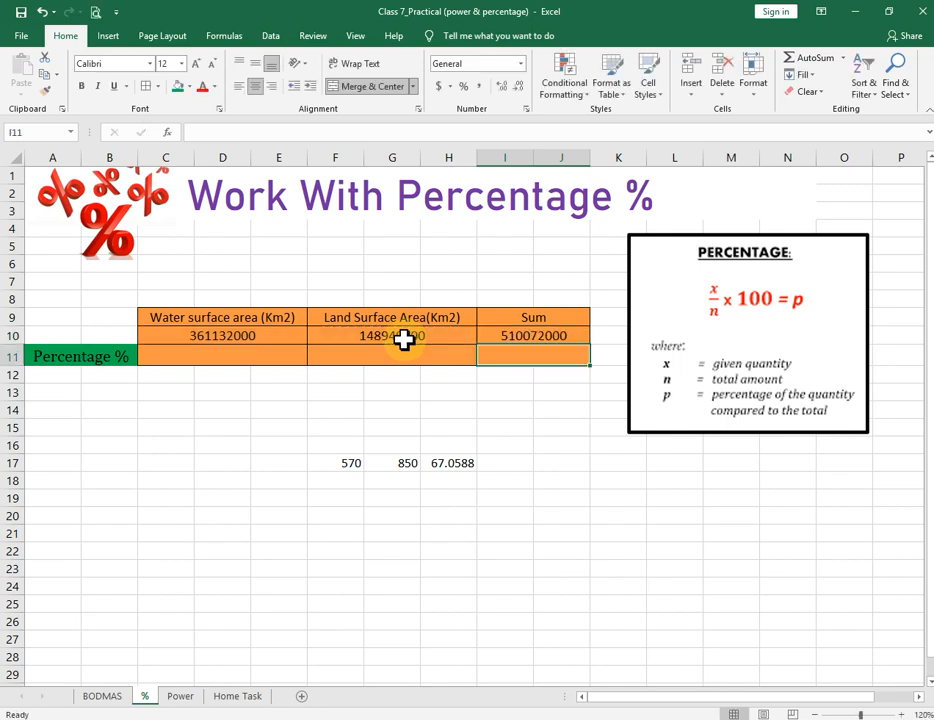
# Step: Calculate the water surface percentage in cell C11 with the formula =C10/I10*100
pyautogui.click(525, 338)
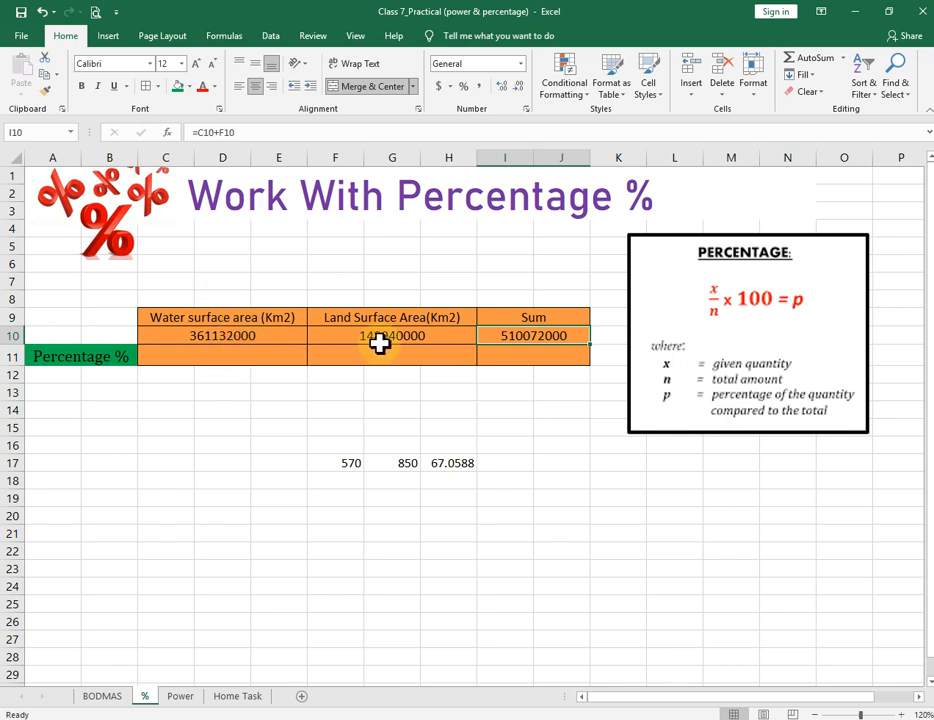
pyautogui.click(243, 357)
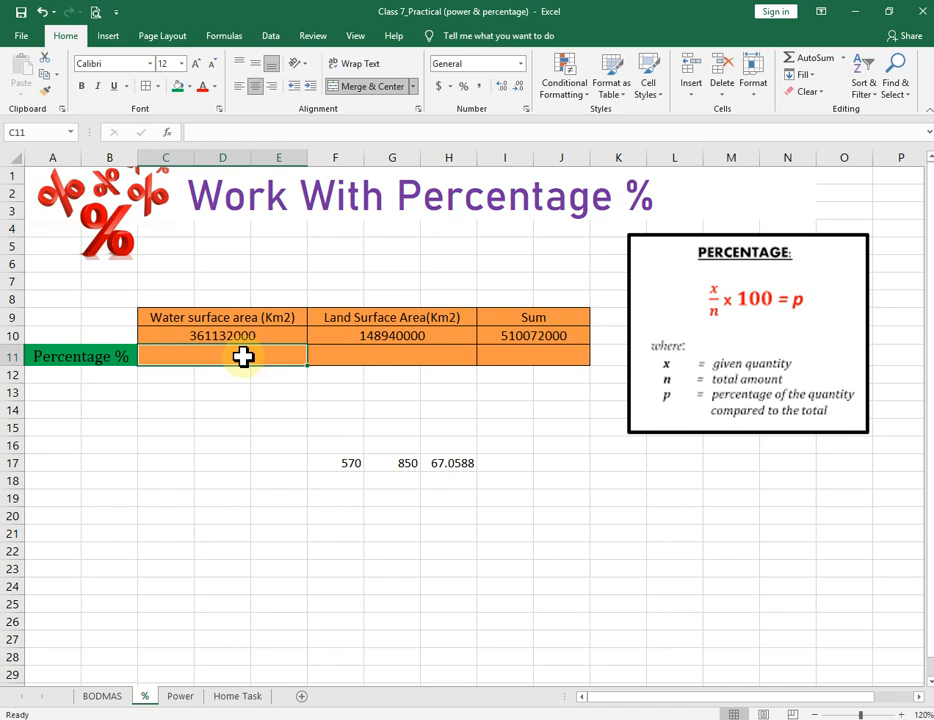
pyautogui.write('=')
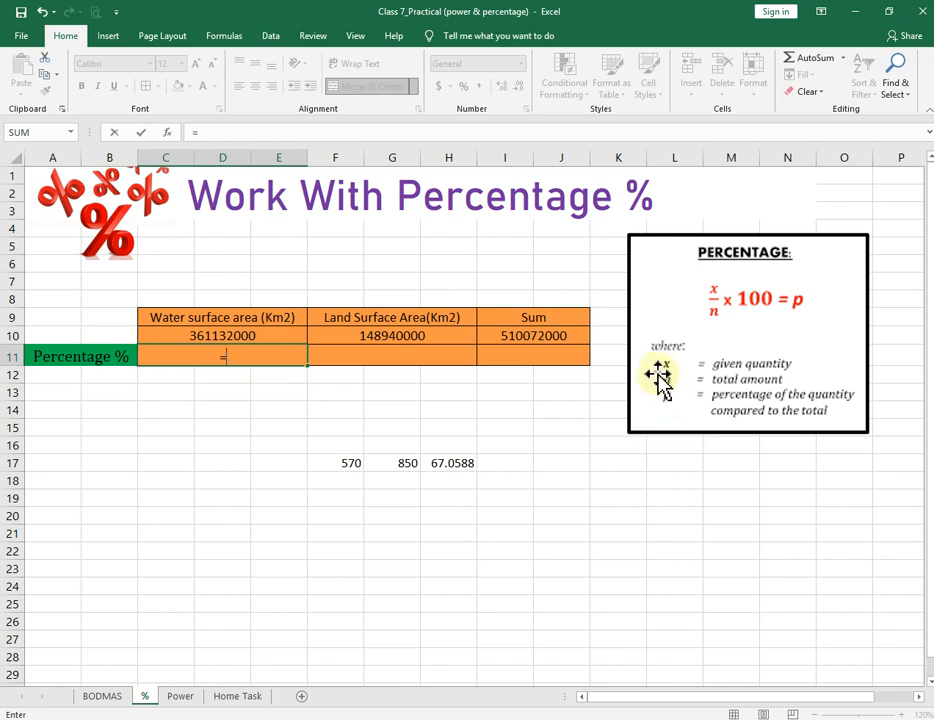
pyautogui.click(201, 337)
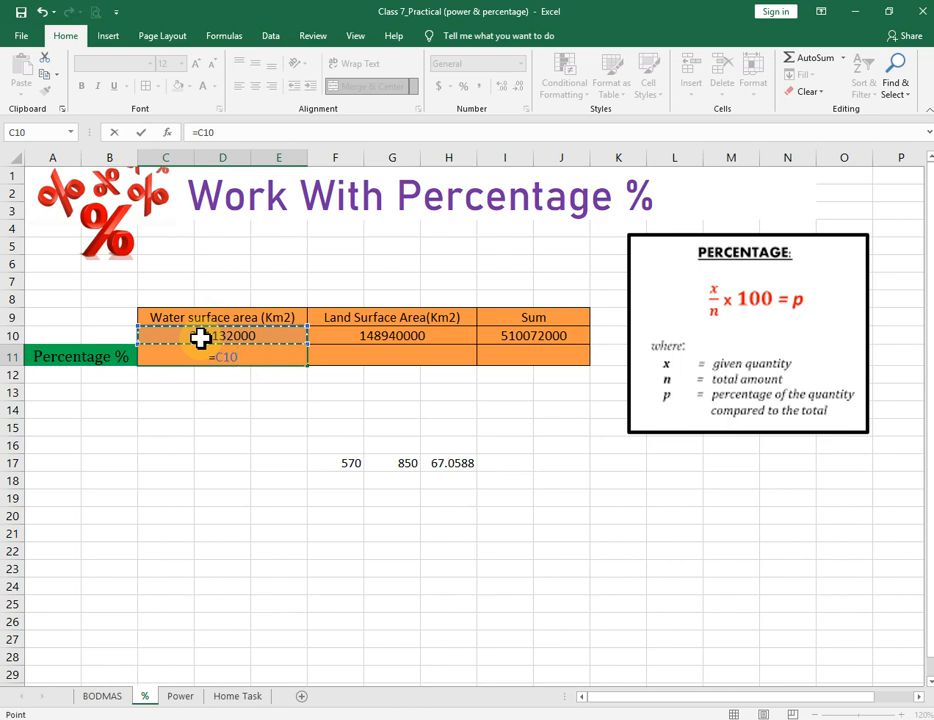
pyautogui.write('/')
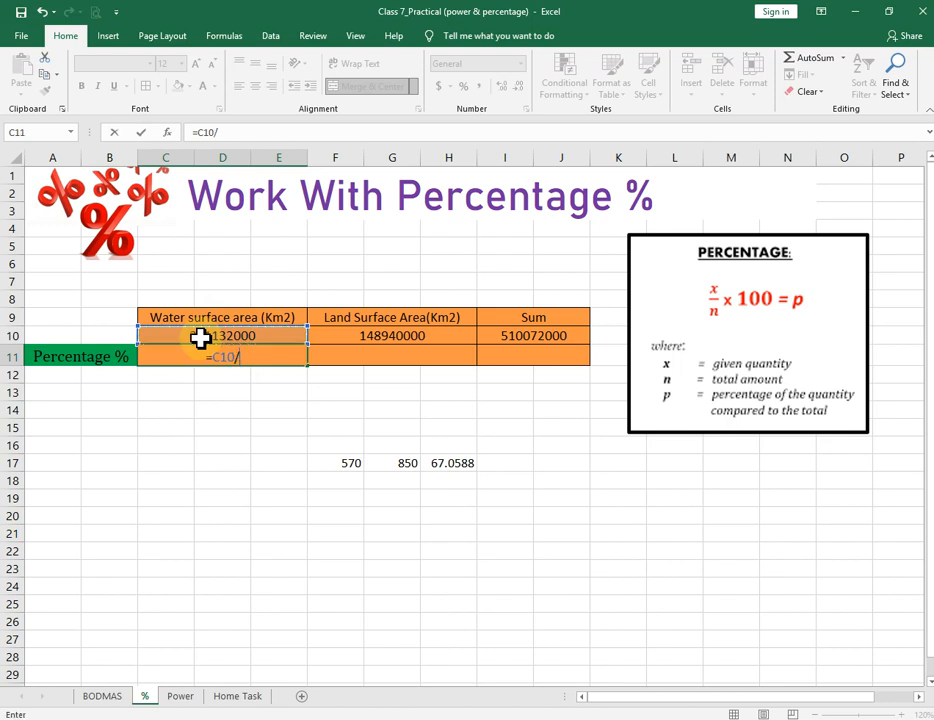
pyautogui.click(528, 339)
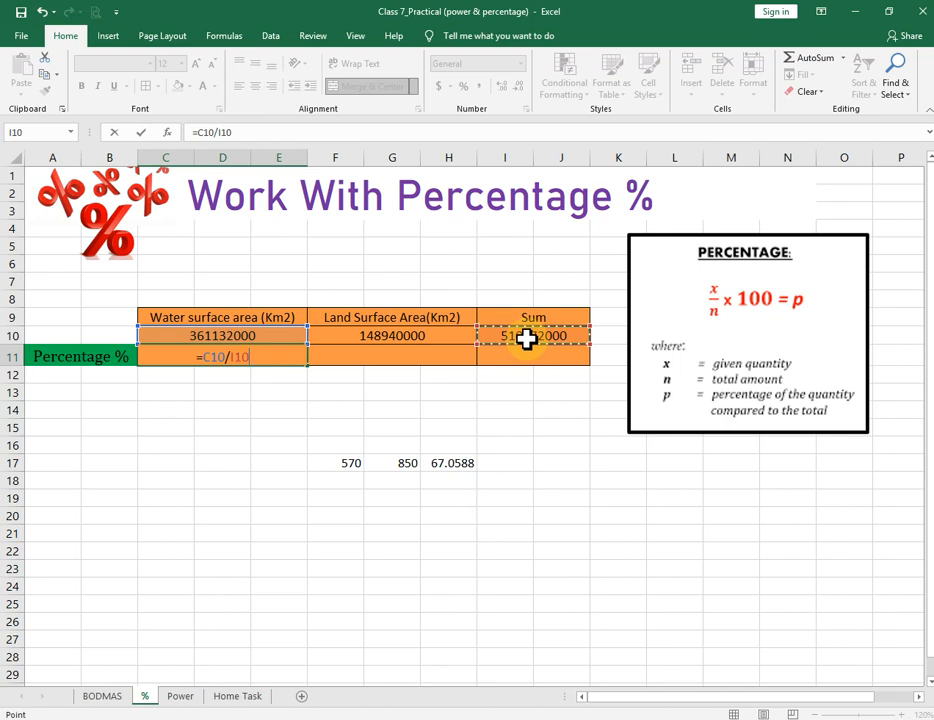
pyautogui.write('*')
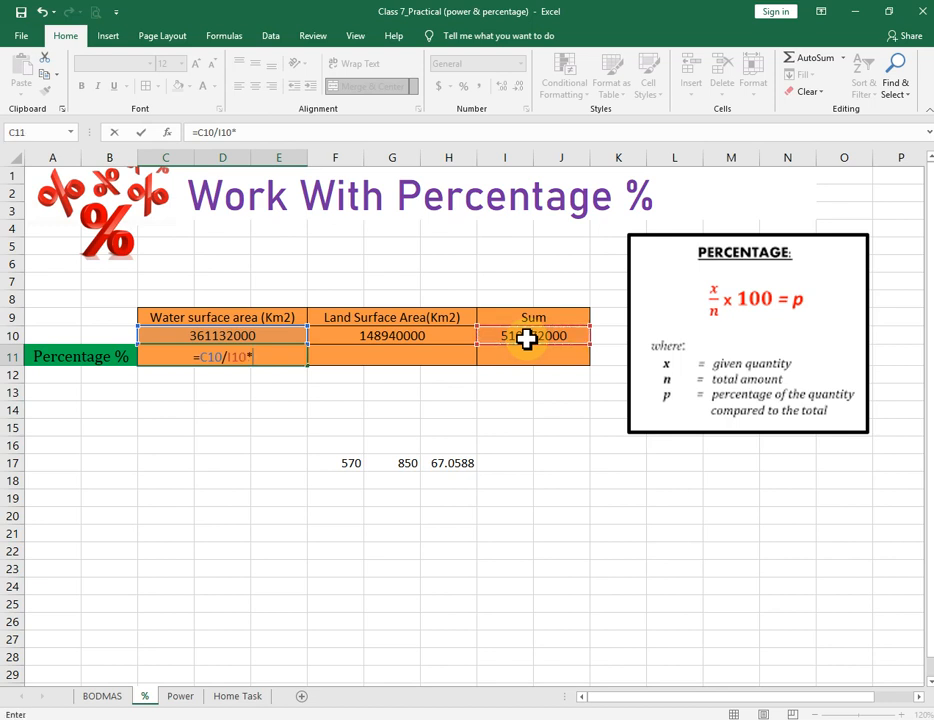
pyautogui.write('100')
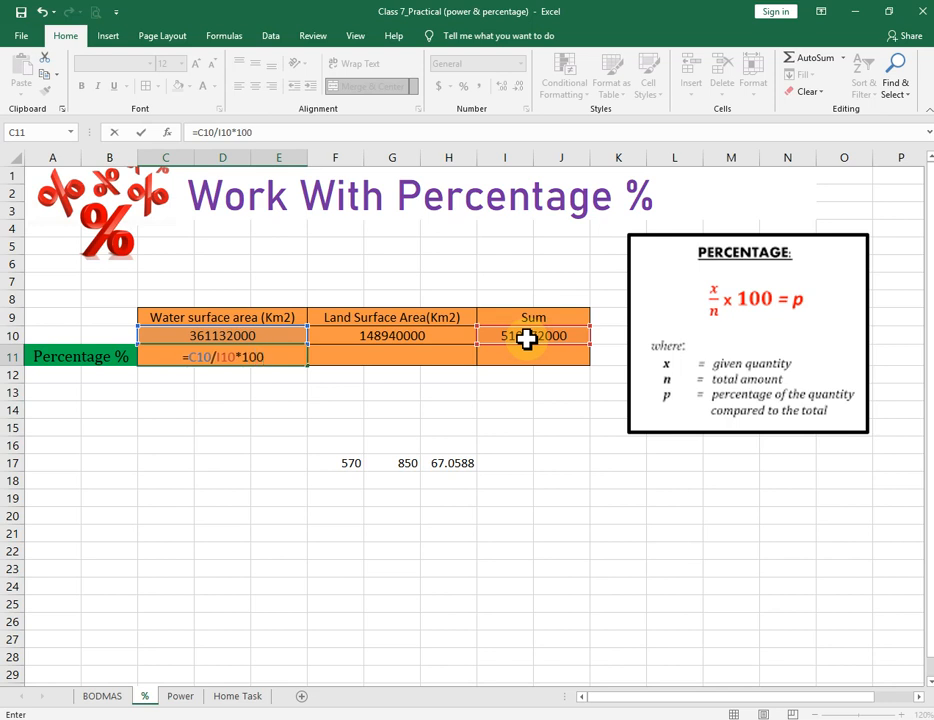
pyautogui.press('Return')
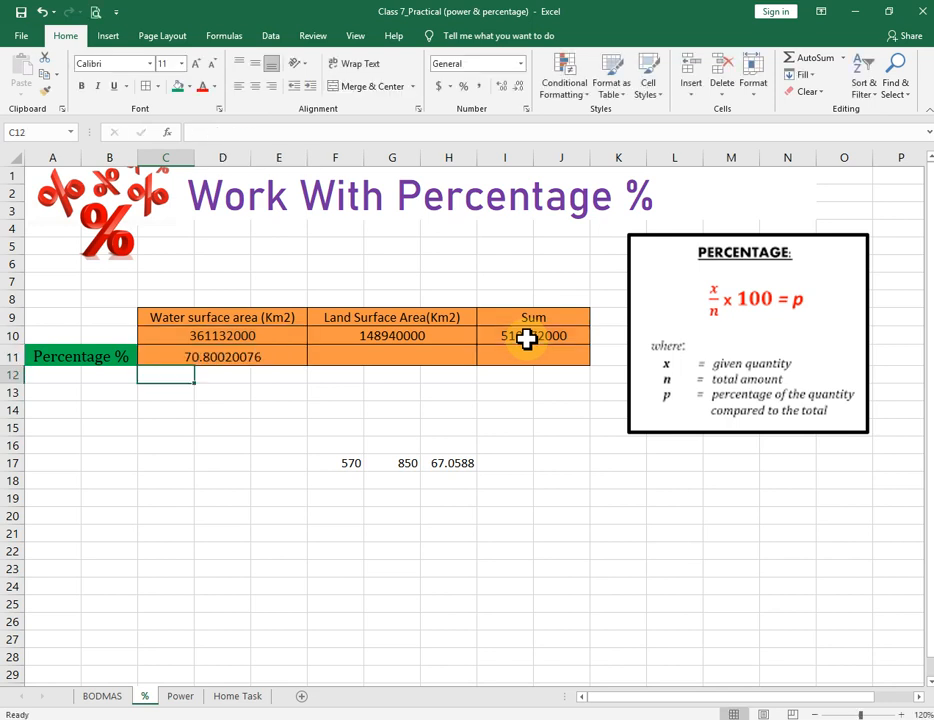
# Step: Calculate the land surface percentage in cell F11 with the formula =F10/I10*100
pyautogui.click(389, 358)
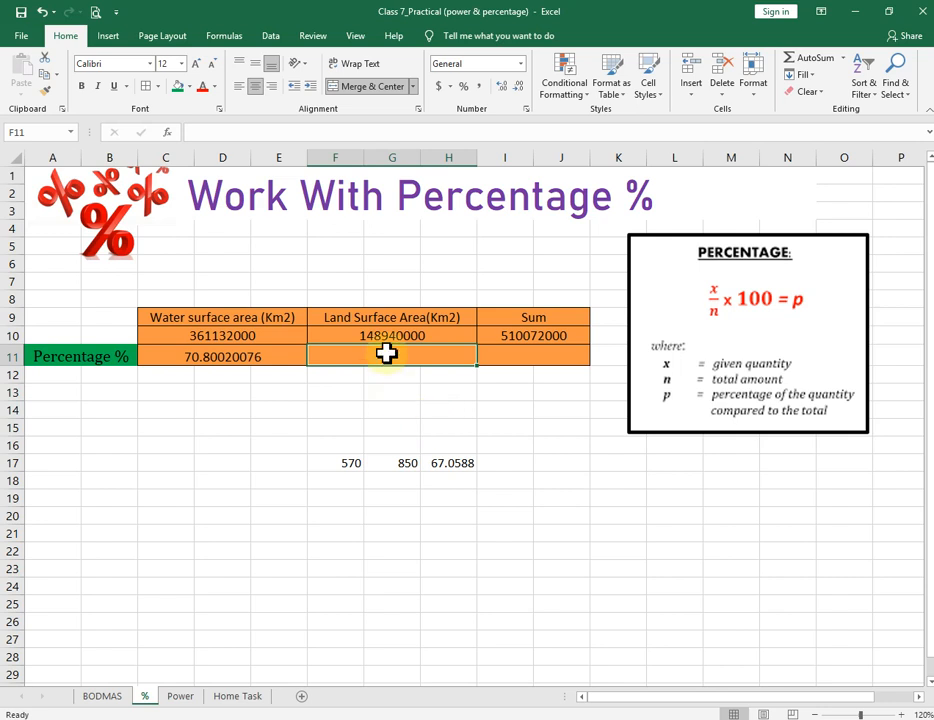
pyautogui.write('=')
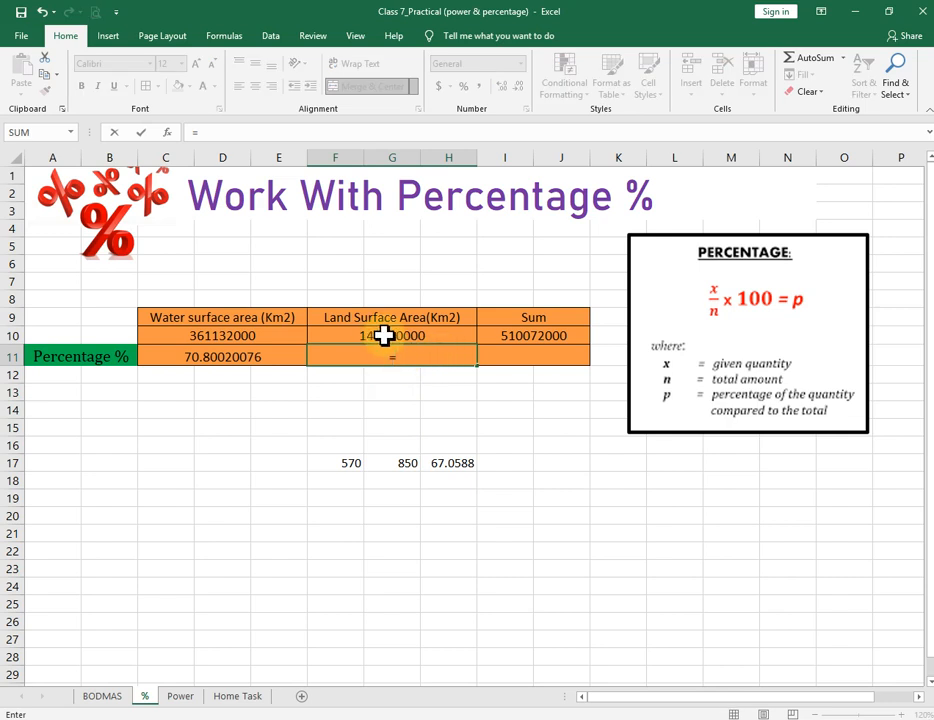
pyautogui.click(384, 336)
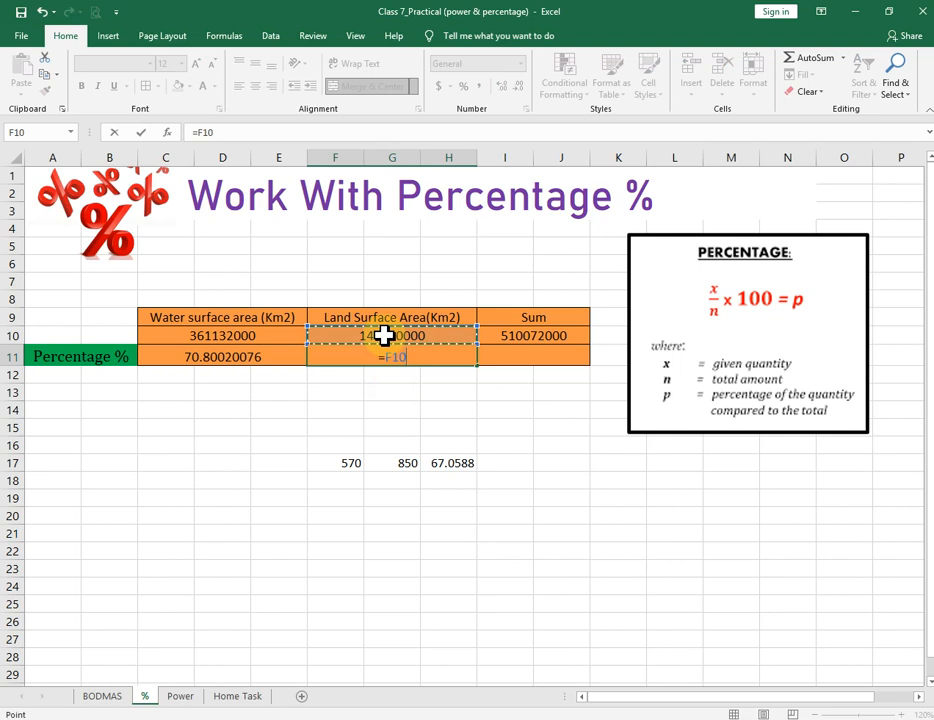
pyautogui.write('/')
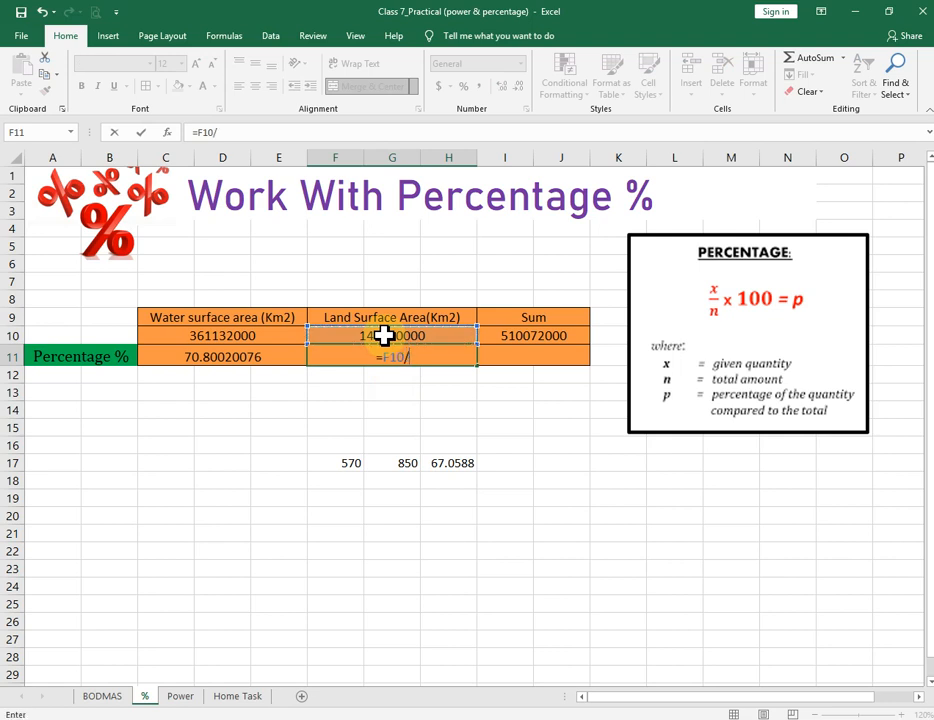
pyautogui.click(530, 336)
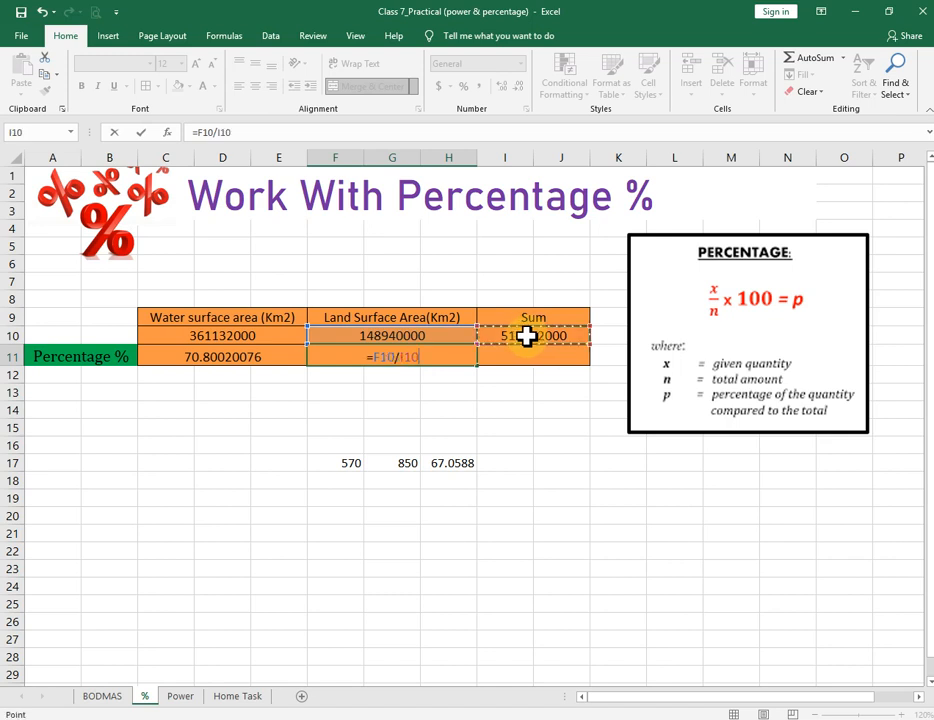
pyautogui.write('*')
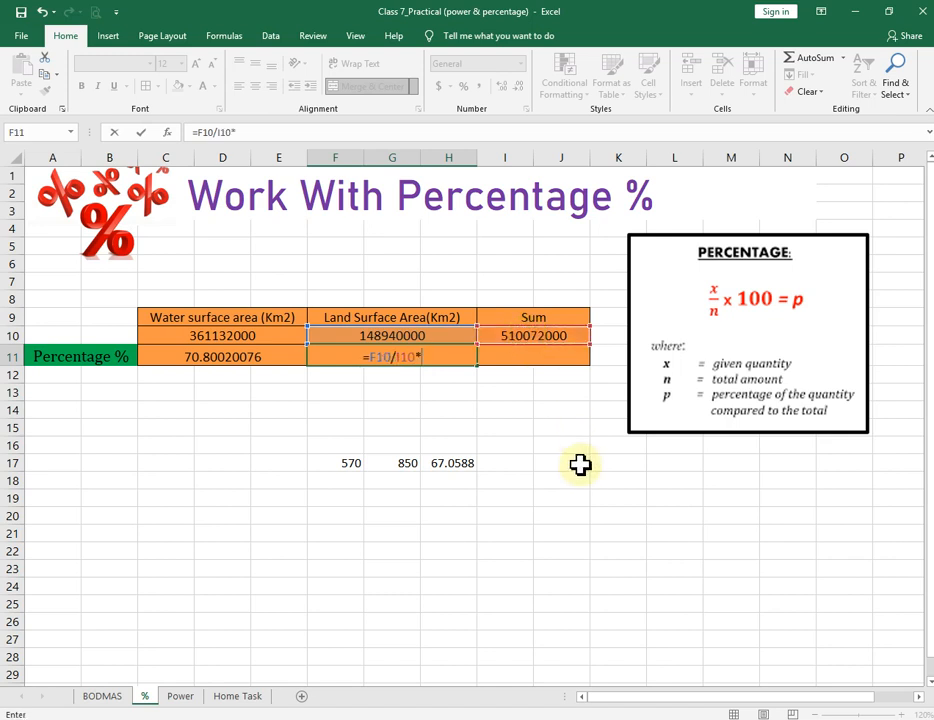
pyautogui.write('100')
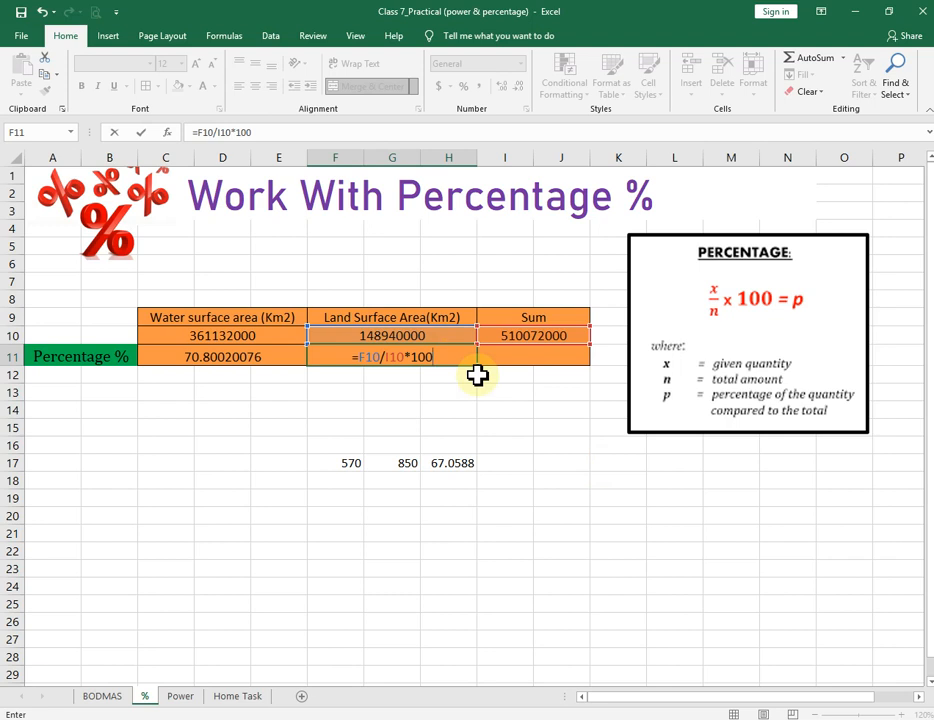
pyautogui.press('Return')
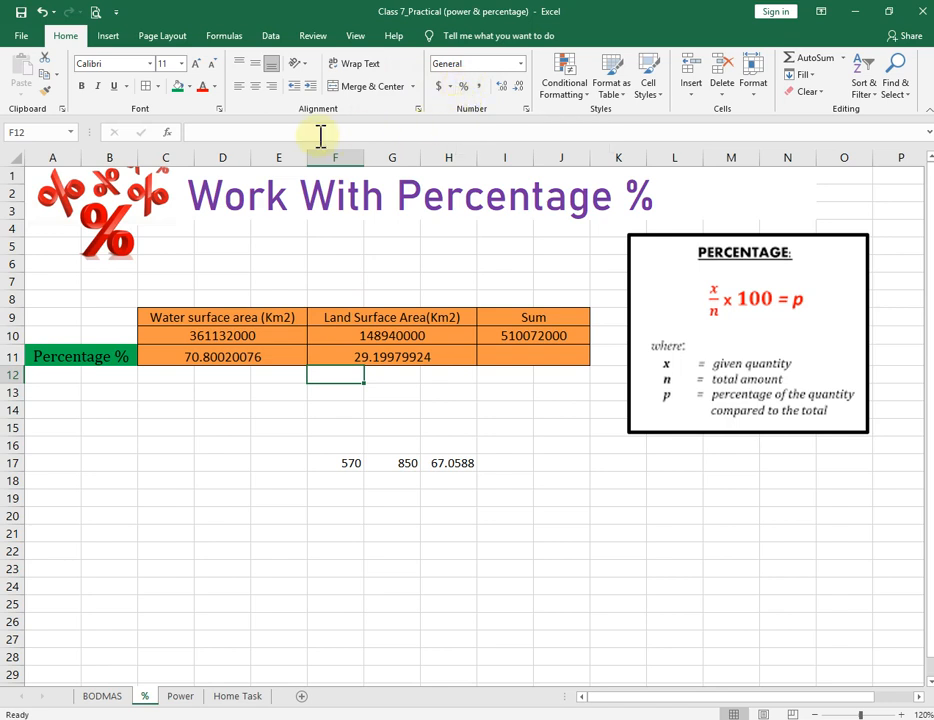
# Step: Clear the water and land percentage formulas from cells C11 and F11
pyautogui.click(220, 358)
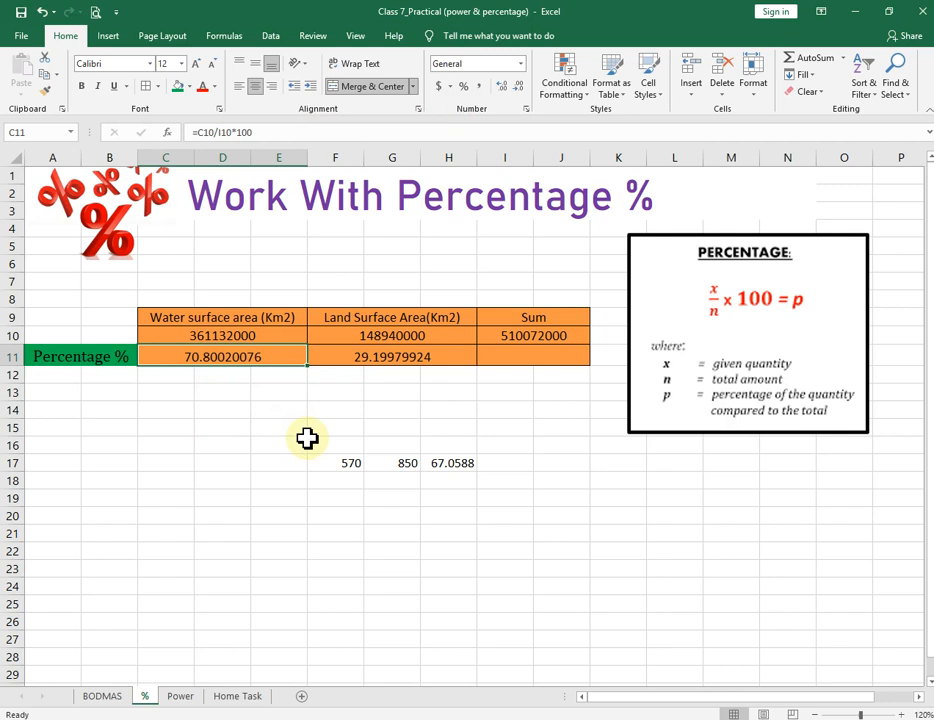
pyautogui.press('Delete')
pyautogui.click(350, 356)
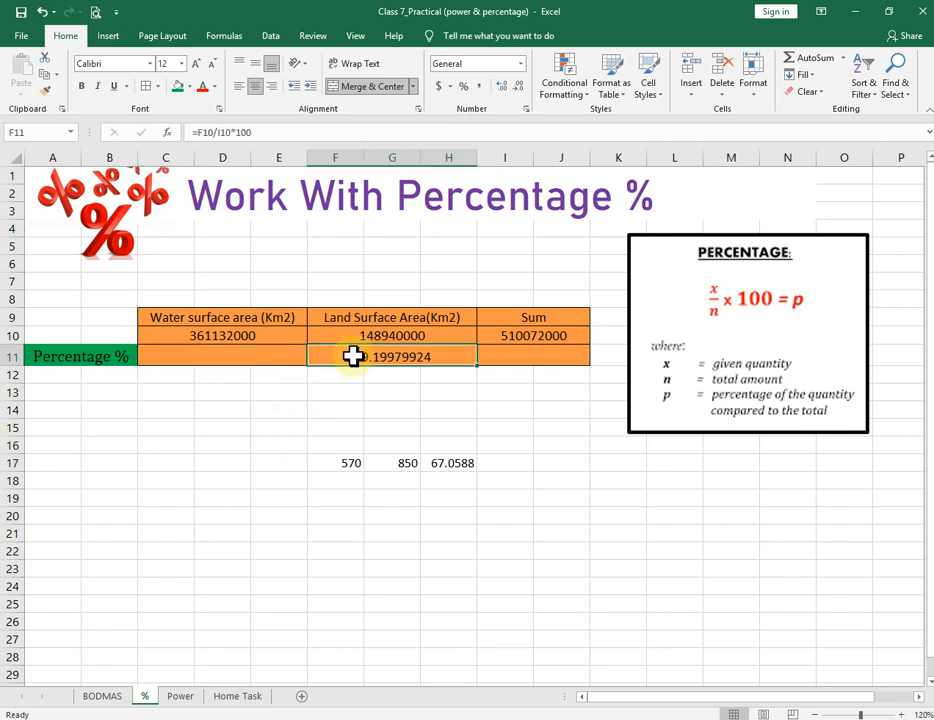
pyautogui.press('Delete')
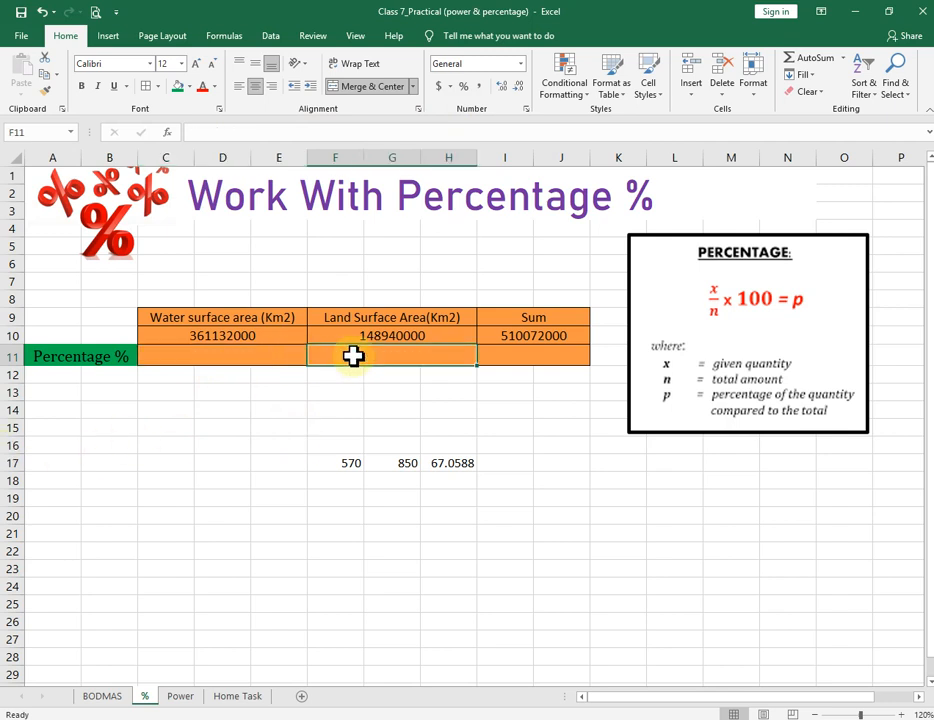
# Step: Divide the water surface area by the sum in cell C11 with the formula =C10/I10
pyautogui.click(231, 360)
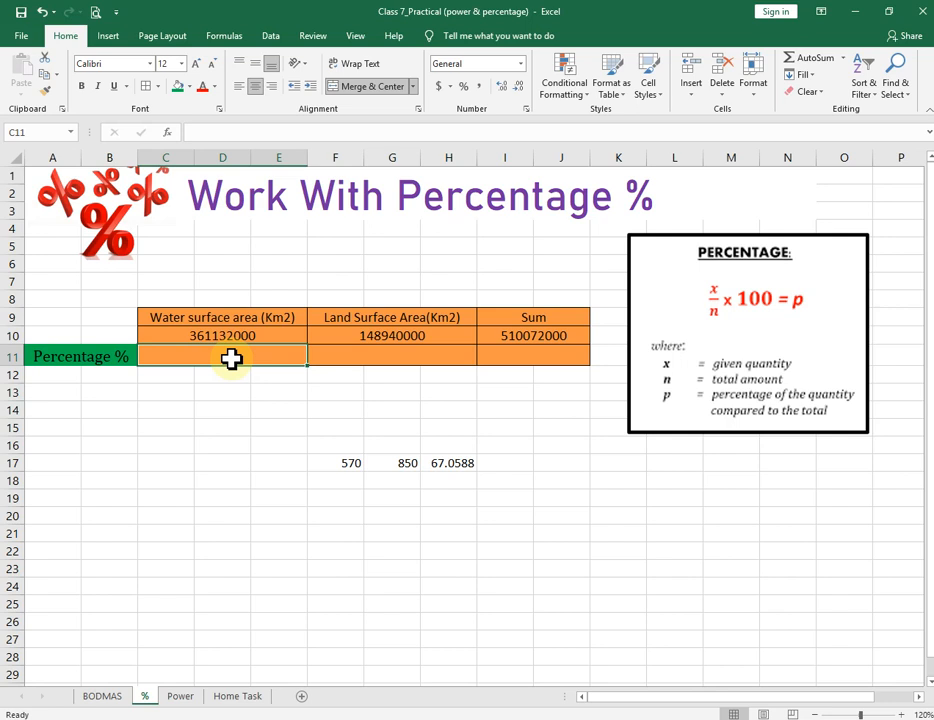
pyautogui.write('=')
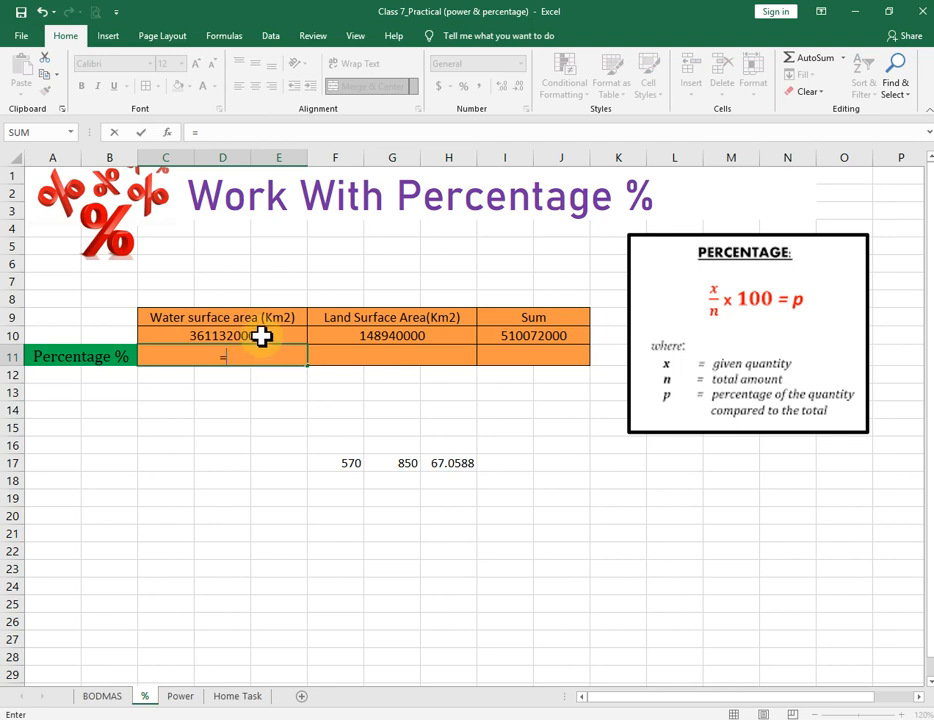
pyautogui.click(261, 337)
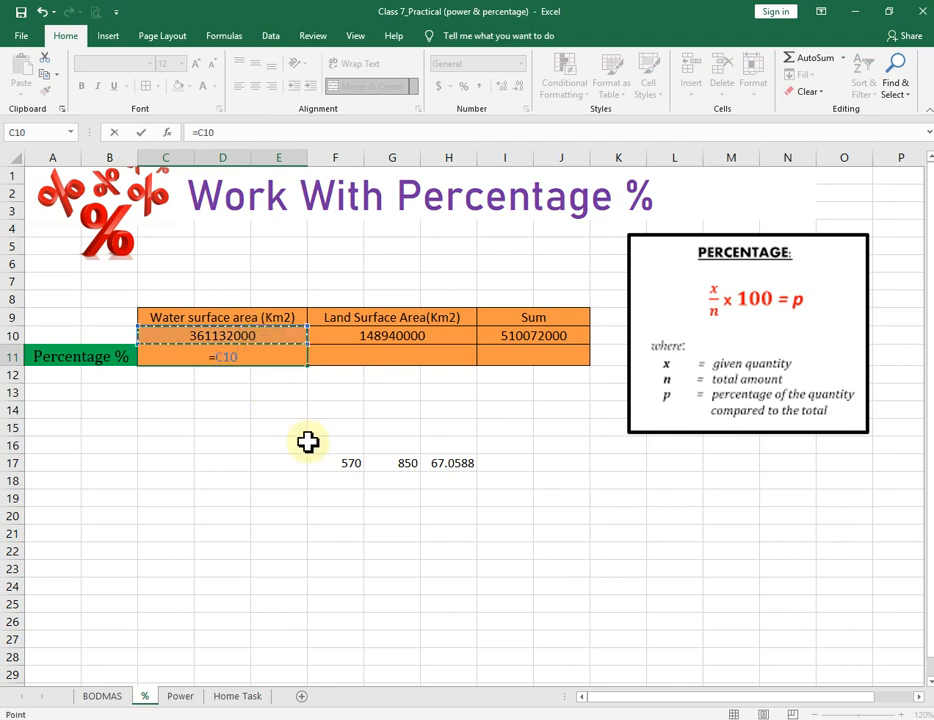
pyautogui.write('/')
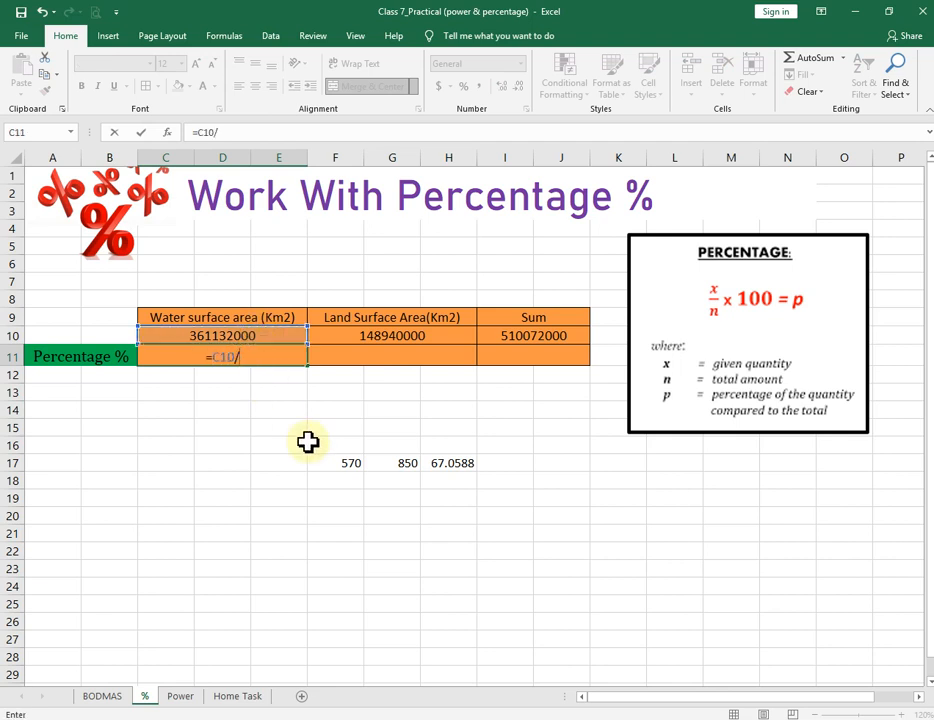
pyautogui.click(532, 336)
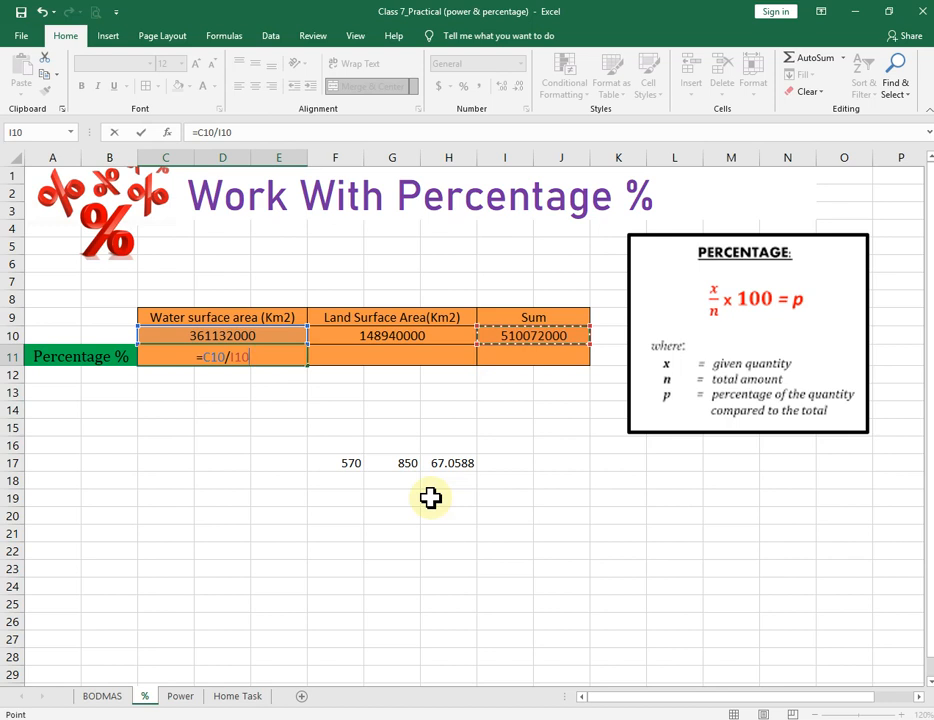
pyautogui.press('Return')
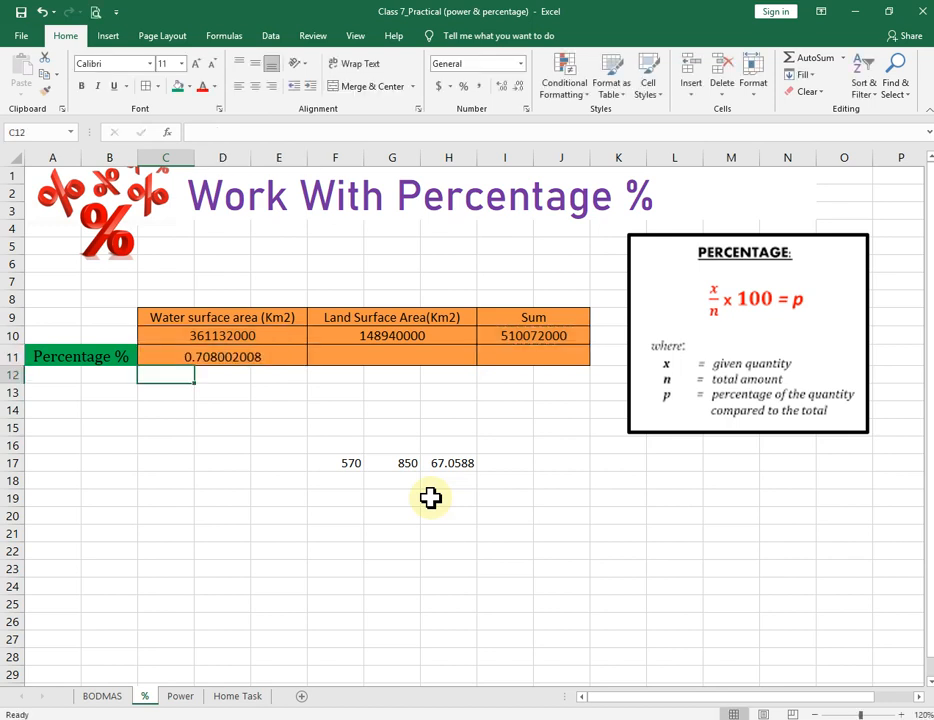
# Step: Format the water share in cell C11 as a percentage with two decimal places
pyautogui.click(267, 360)
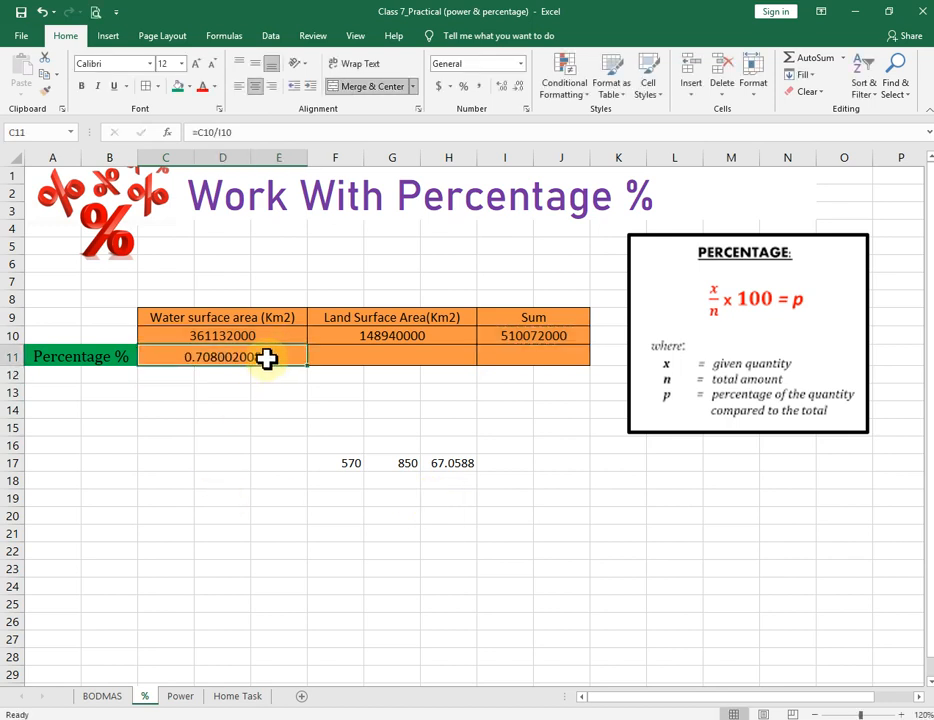
pyautogui.click(464, 88)
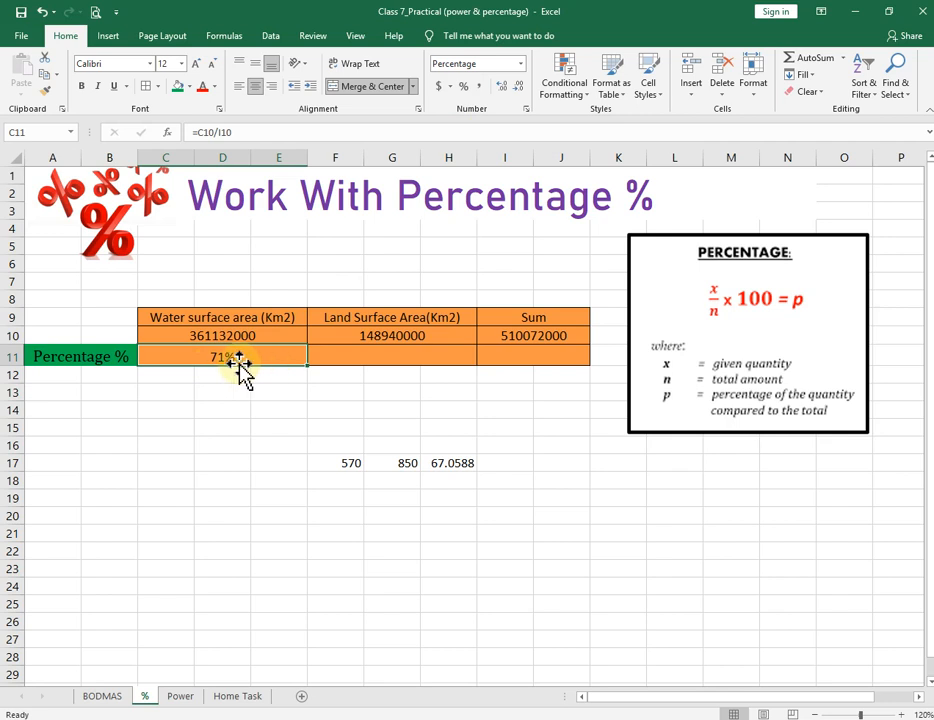
pyautogui.click(505, 88)
pyautogui.click(505, 88)
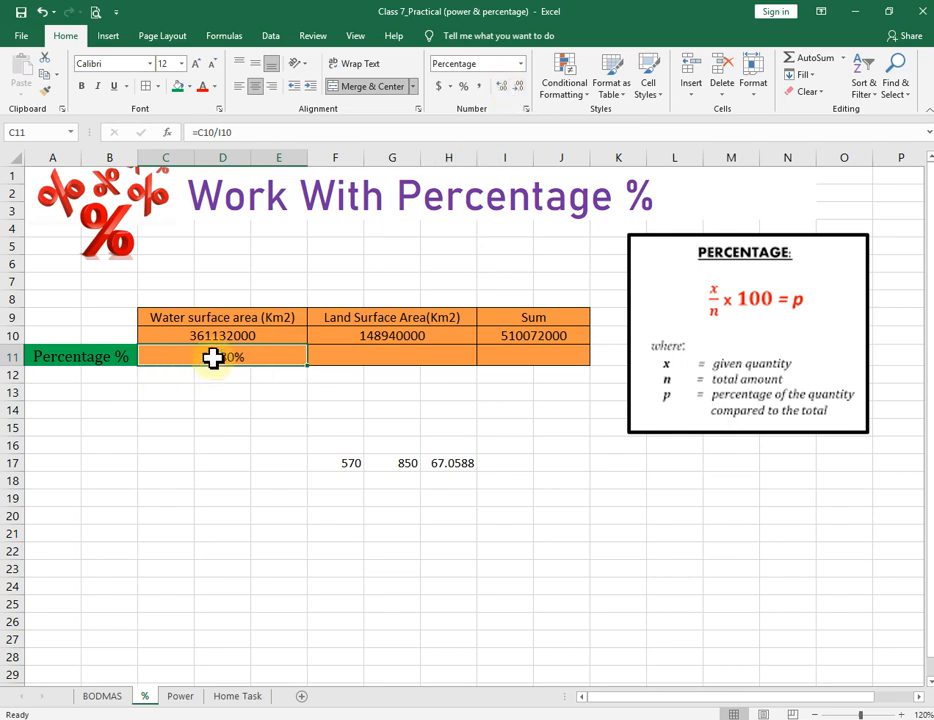
# Step: Divide the land surface area by the sum in cell F11 with the formula =F10/I10
pyautogui.click(395, 359)
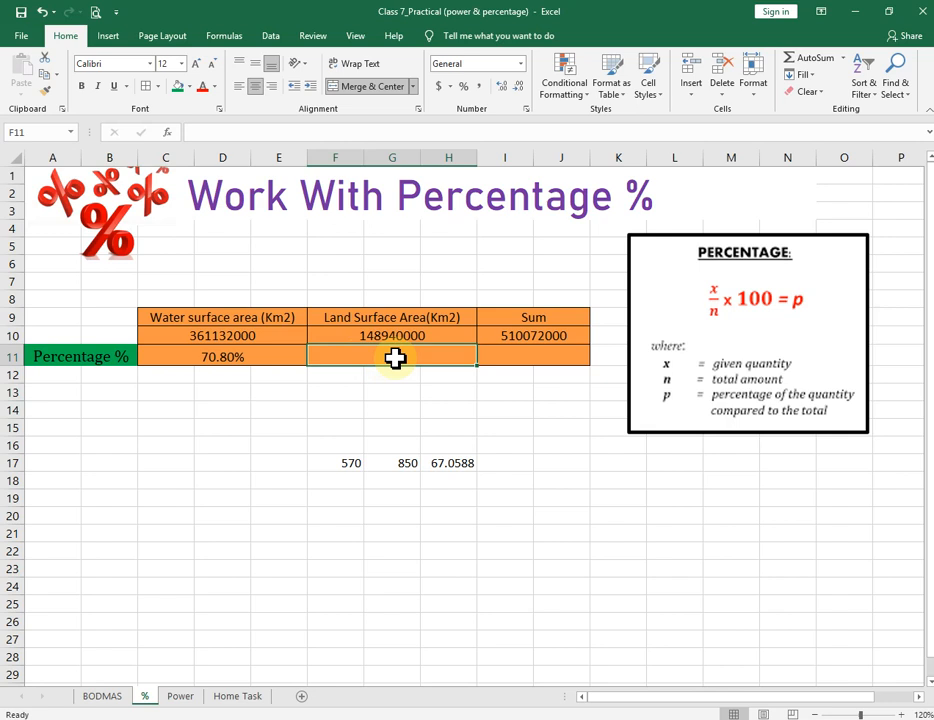
pyautogui.write('=')
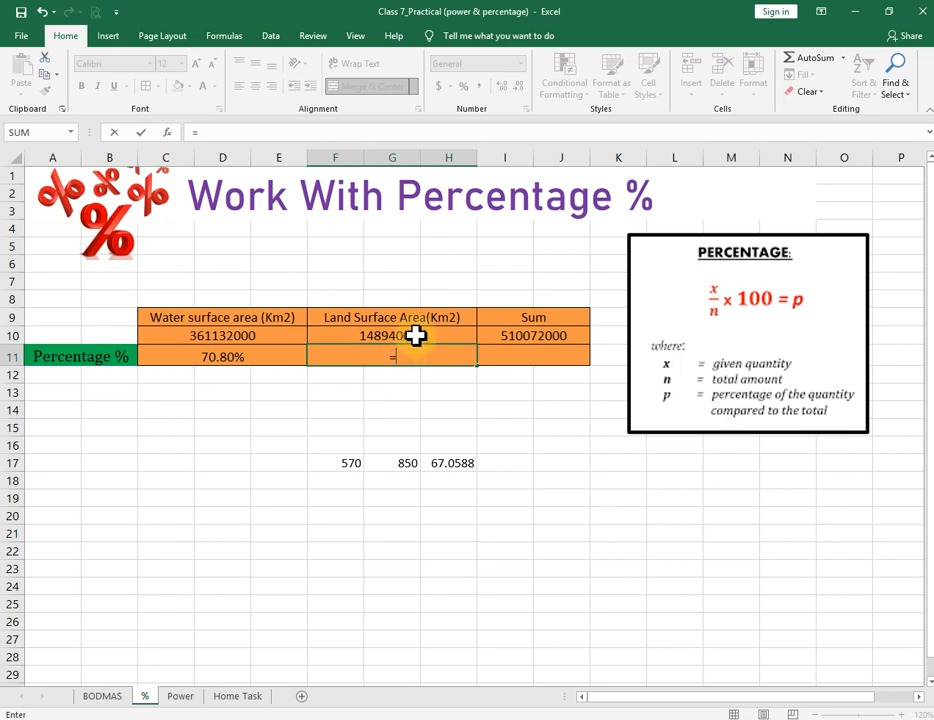
pyautogui.click(415, 336)
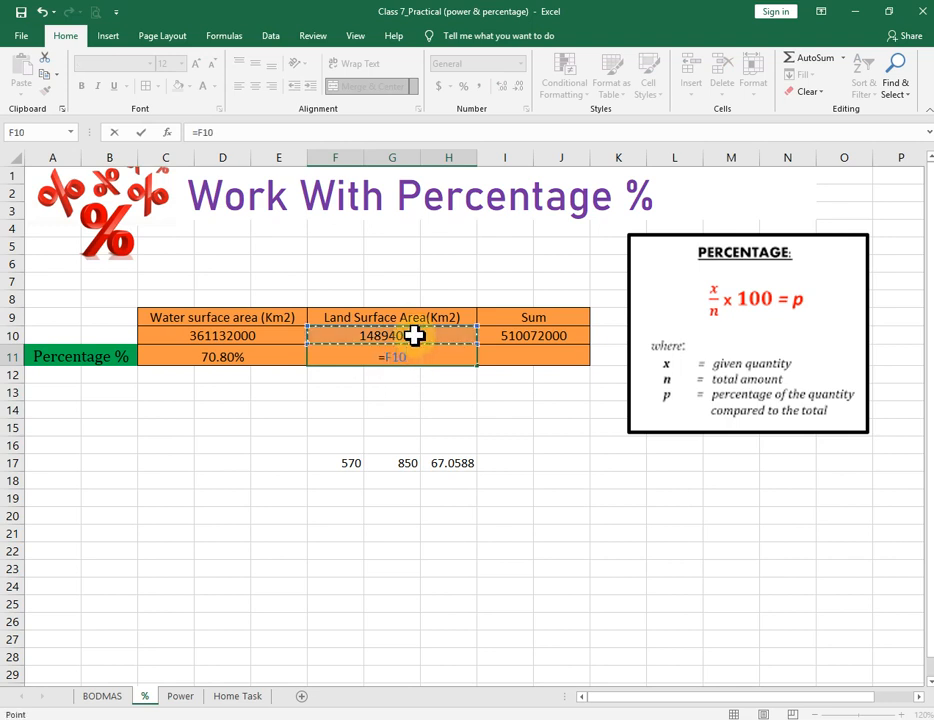
pyautogui.write('/')
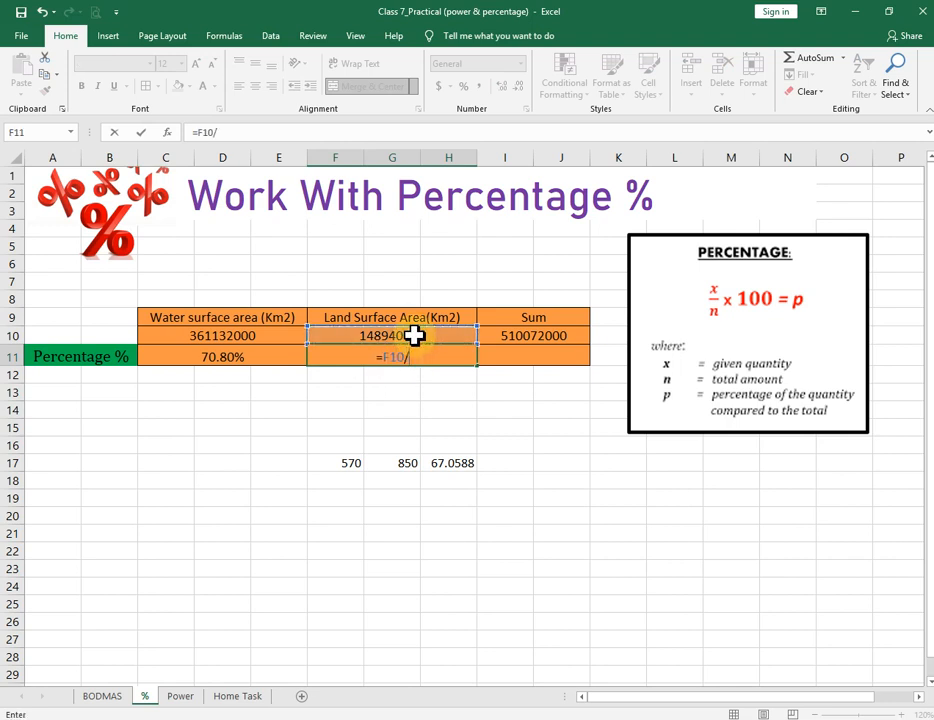
pyautogui.click(551, 340)
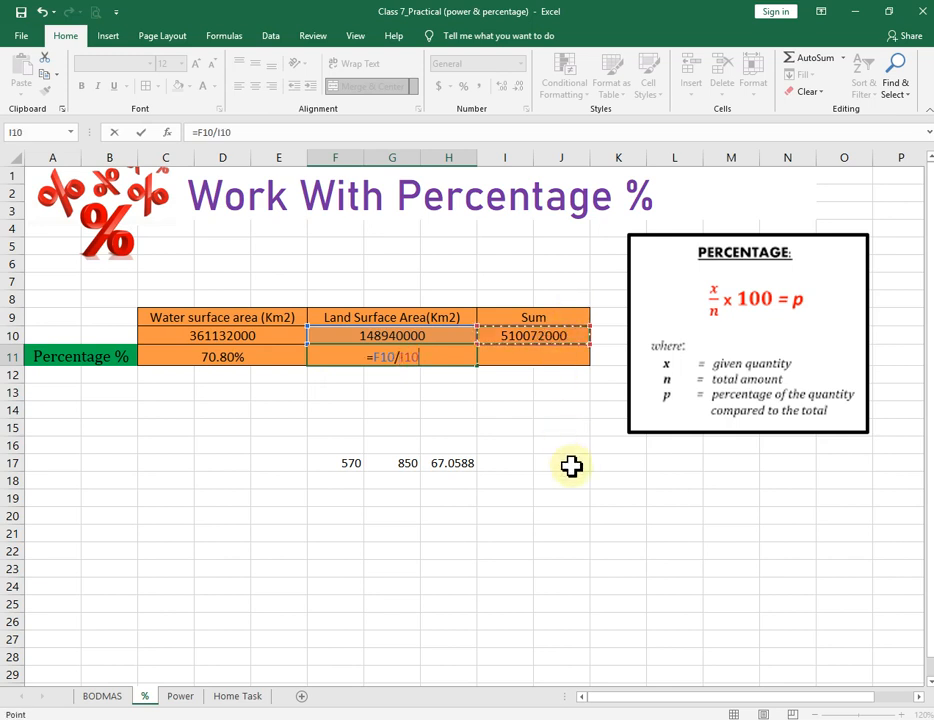
pyautogui.press('Return')
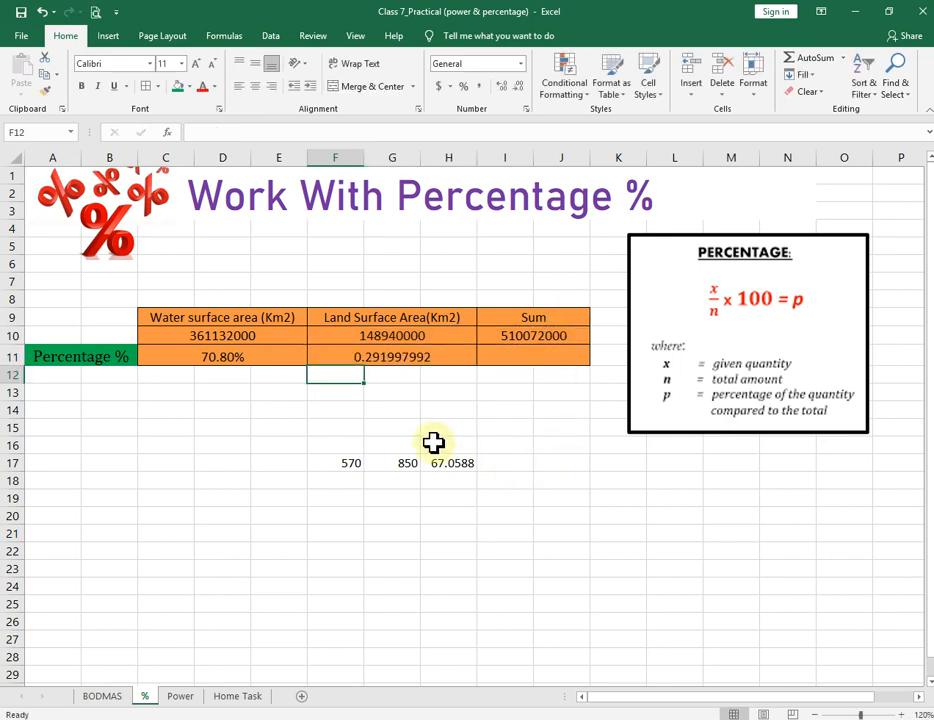
# Step: Format the land share in cell F11 as a percentage with two decimal places
pyautogui.click(414, 357)
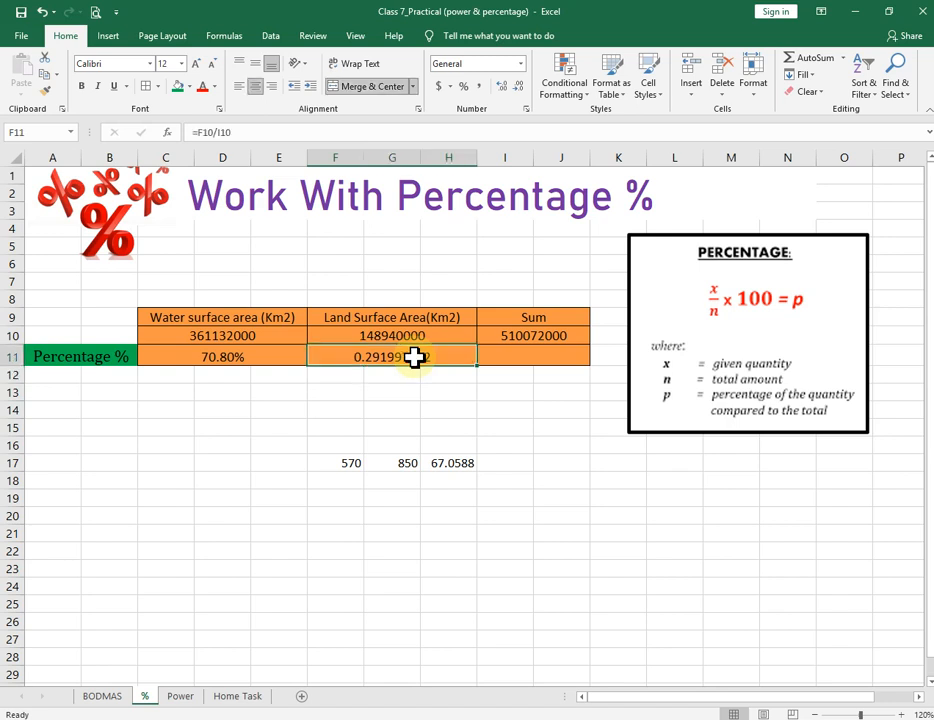
pyautogui.click(464, 87)
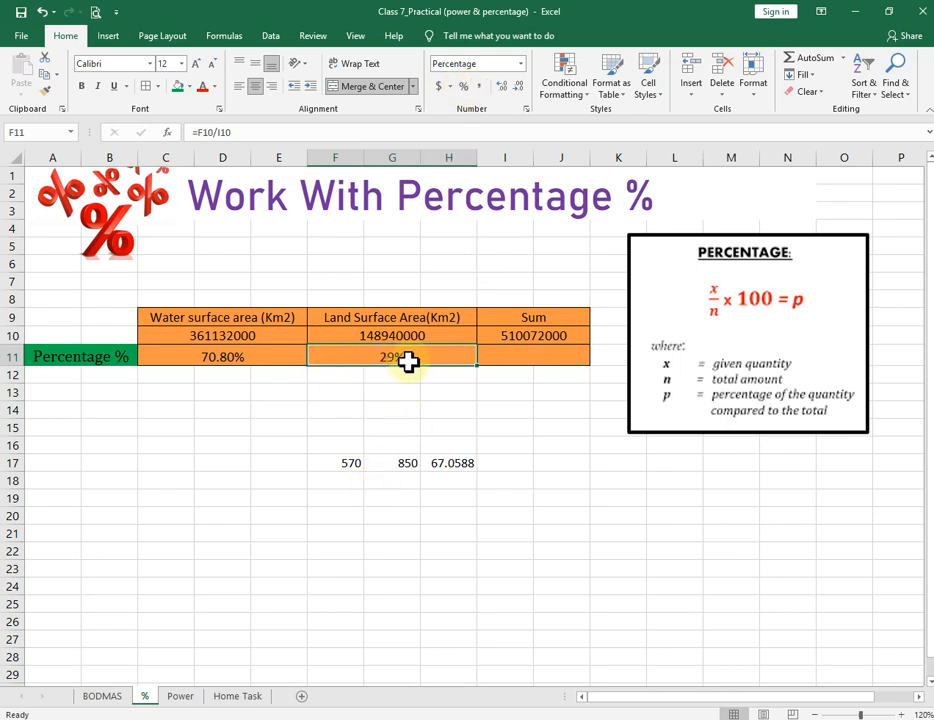
pyautogui.click(503, 88)
pyautogui.click(503, 88)
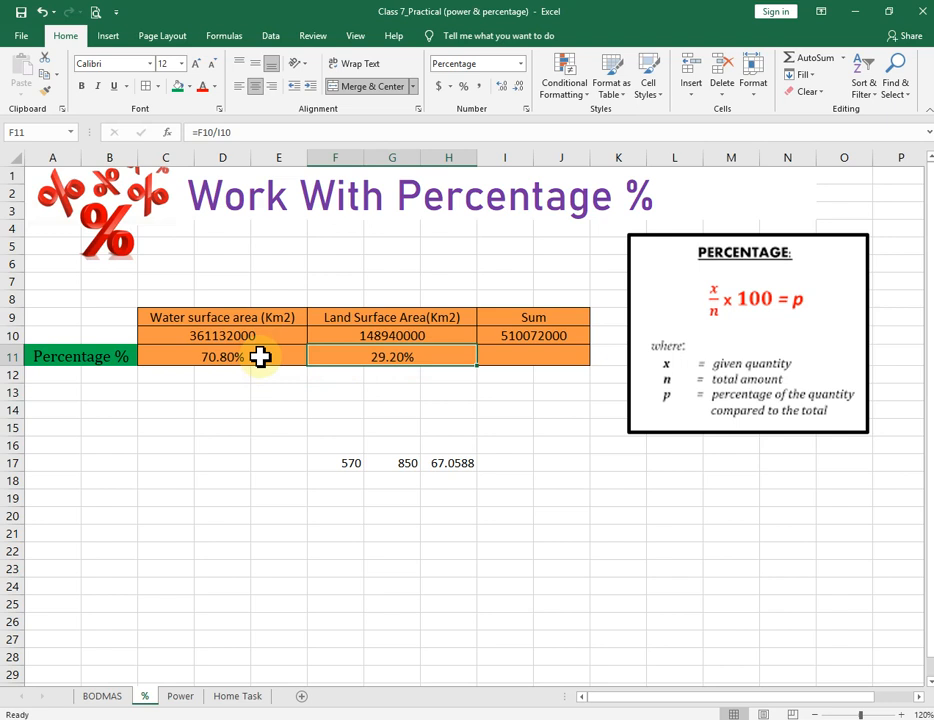
# Step: Set the percentage format of cell F11 to three decimal places in Format Cells
pyautogui.click(527, 109)
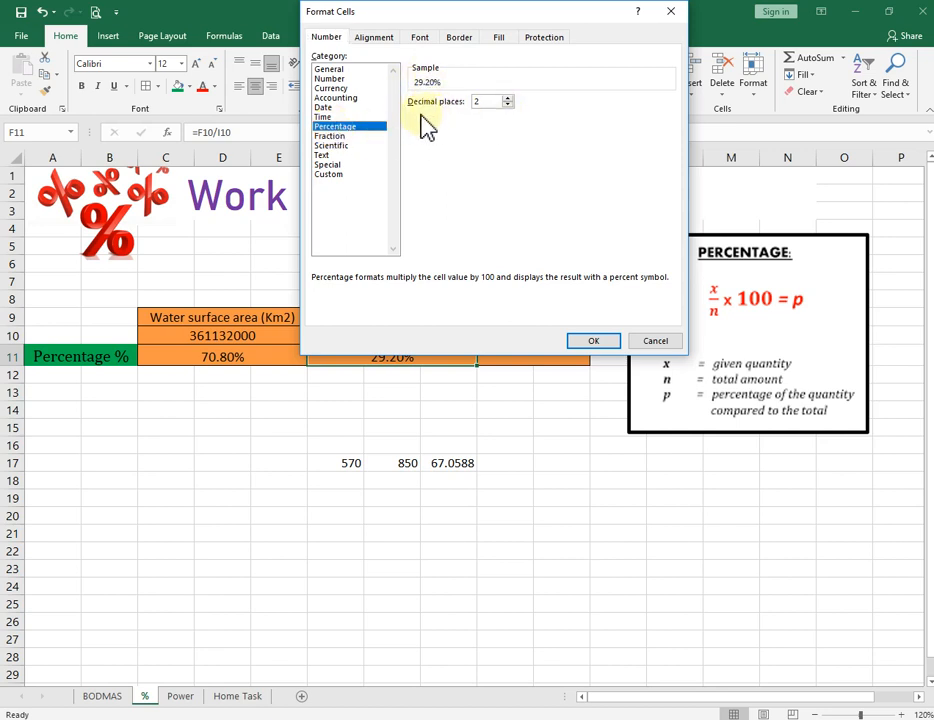
pyautogui.click(508, 98)
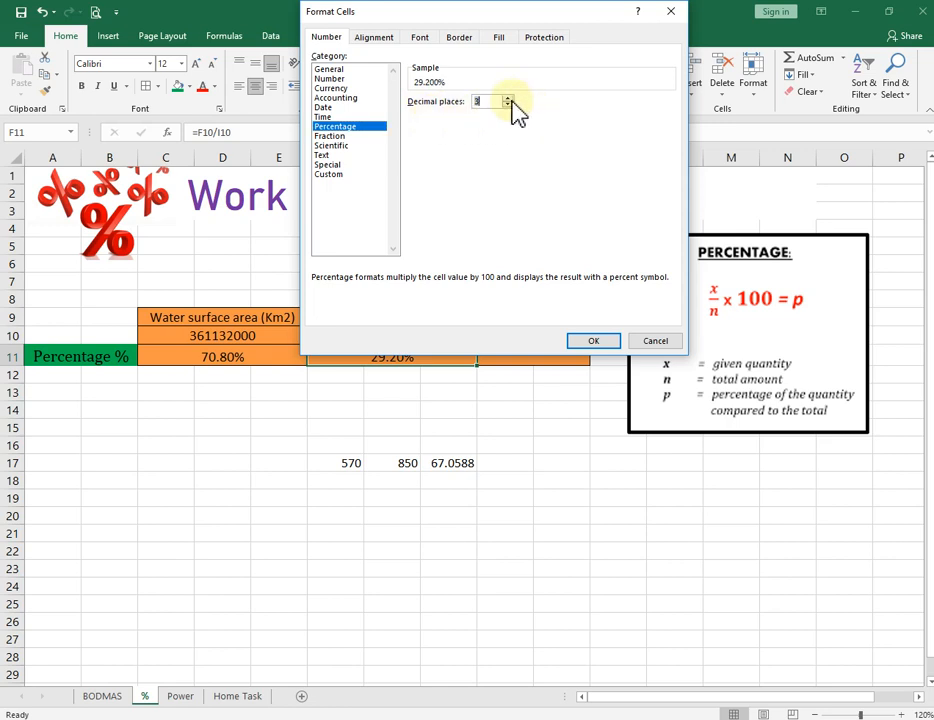
pyautogui.click(594, 341)
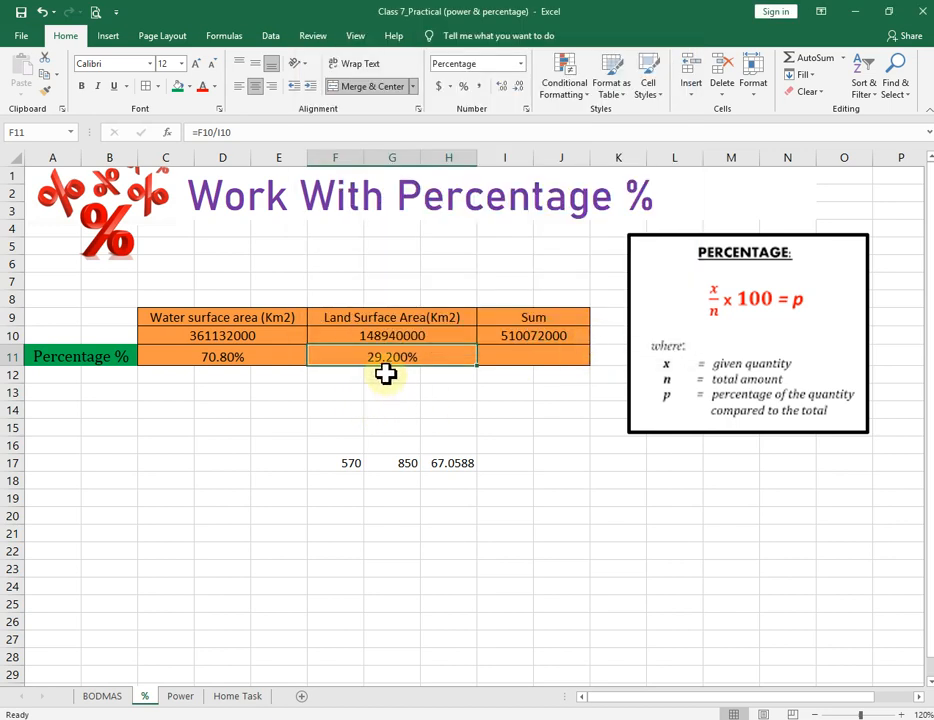
# Step: Replace the content of cell H17 with the formula =F17/G17 to divide 570 by 850
pyautogui.click(903, 714)
pyautogui.click(903, 714)
pyautogui.click(903, 714)
pyautogui.click(903, 714)
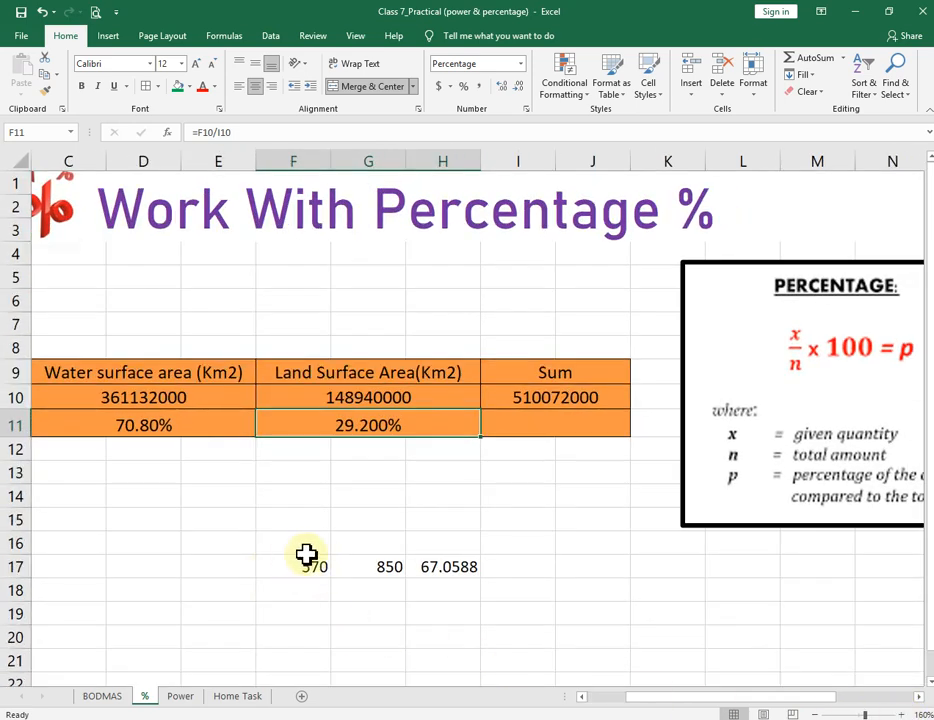
pyautogui.click(458, 568)
pyautogui.press('Delete')
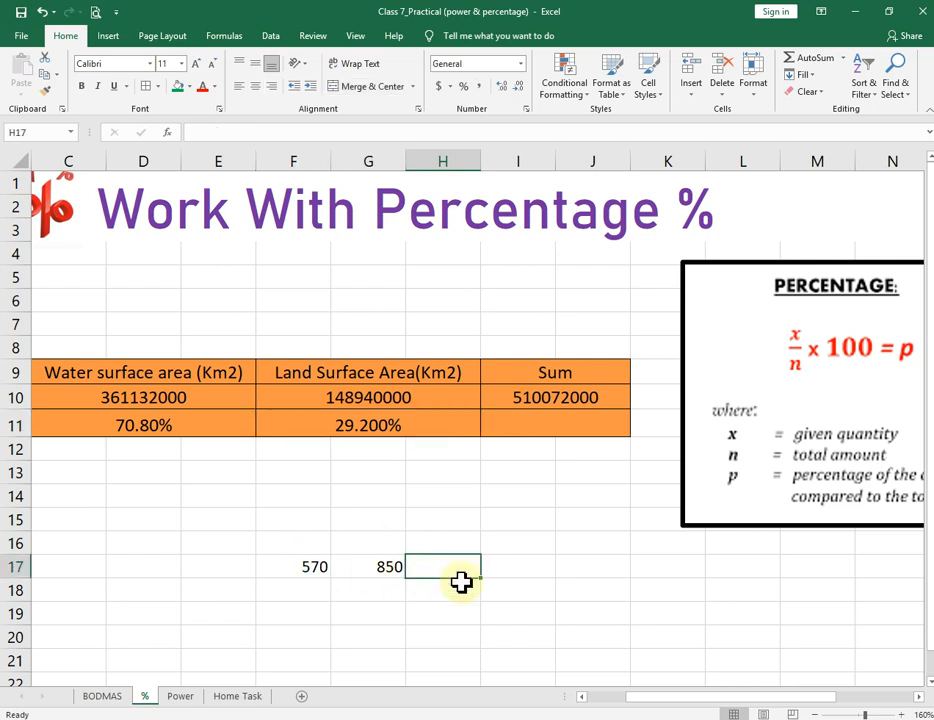
pyautogui.write('=')
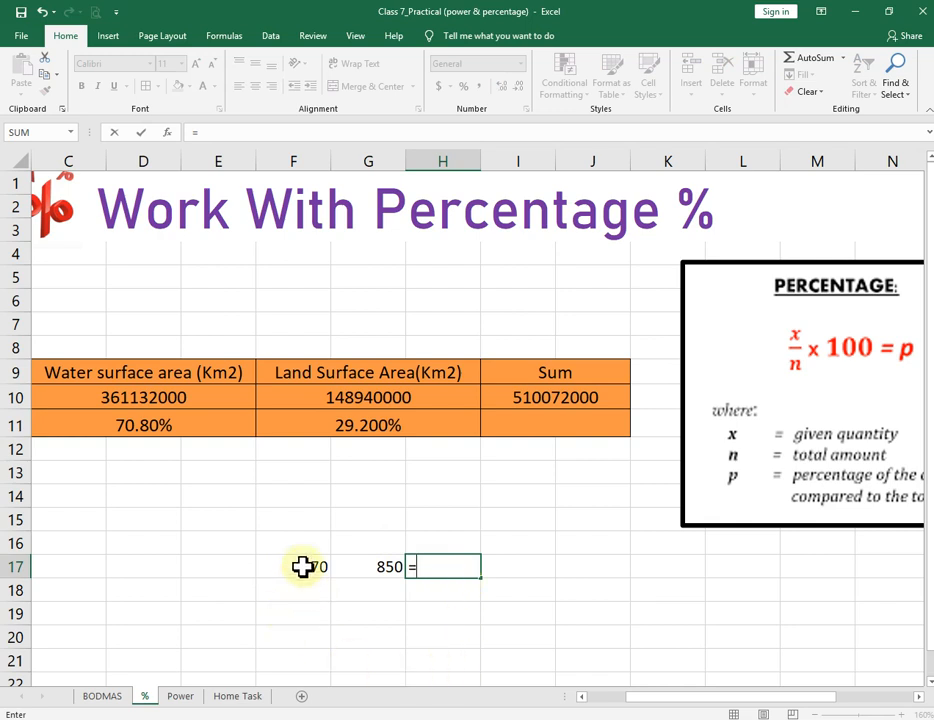
pyautogui.click(302, 567)
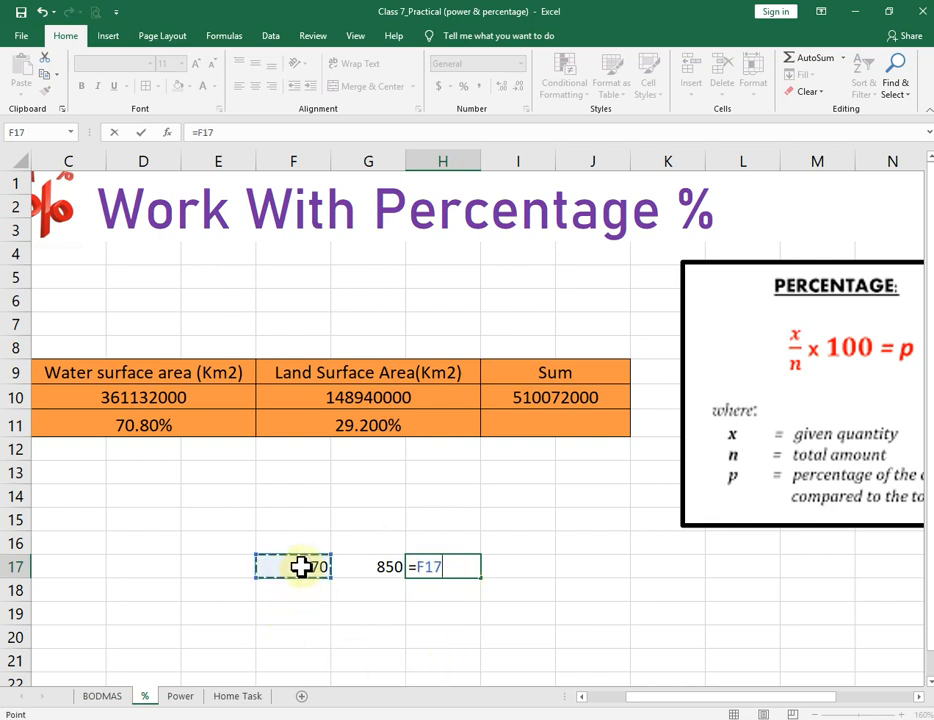
pyautogui.write('/')
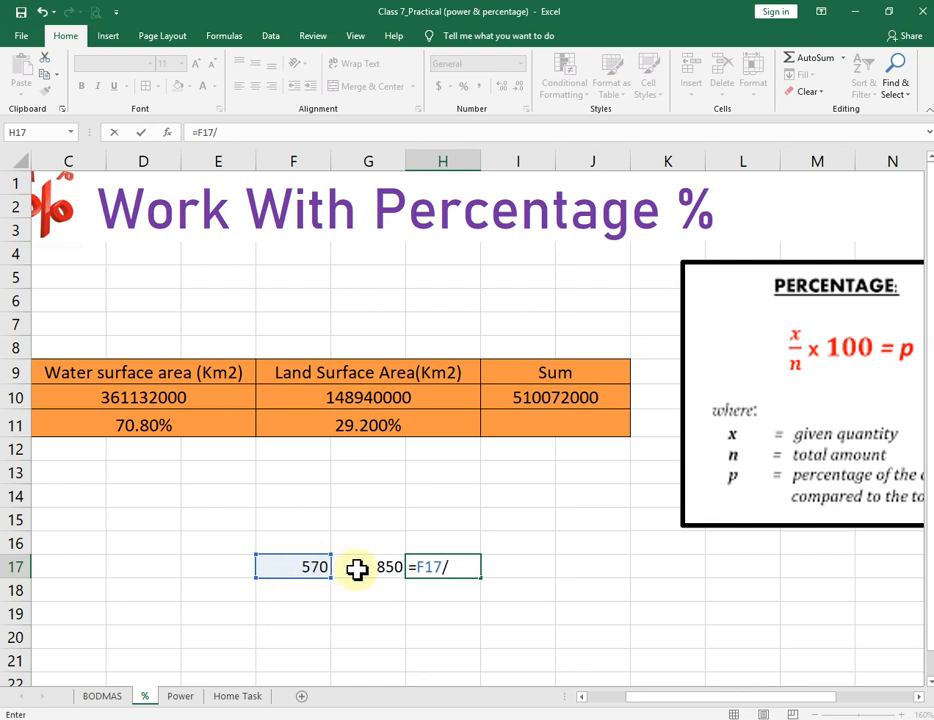
pyautogui.click(357, 569)
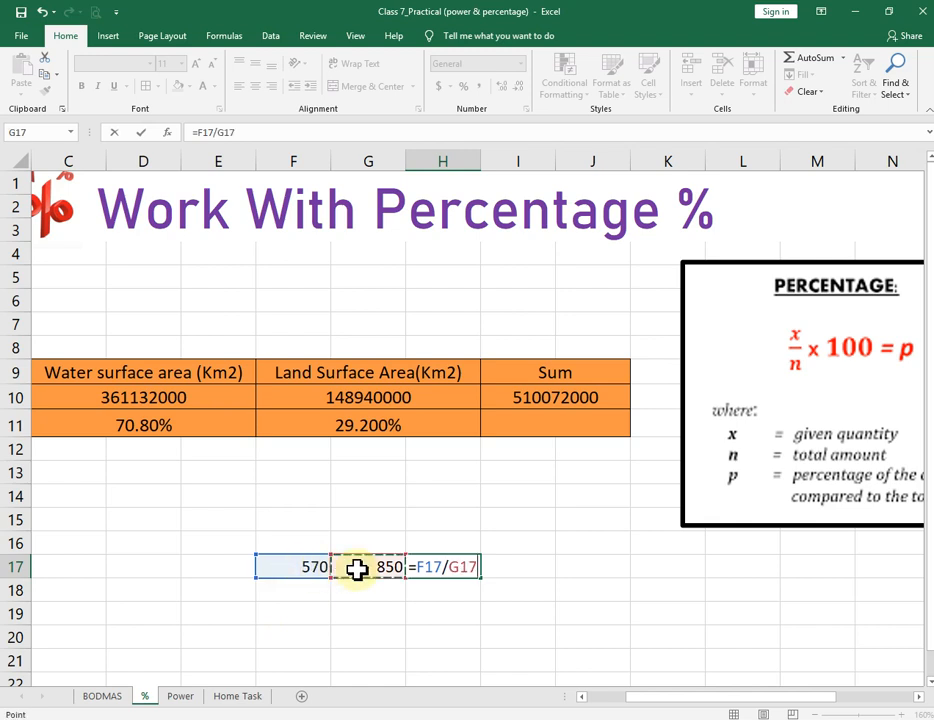
pyautogui.press('Return')
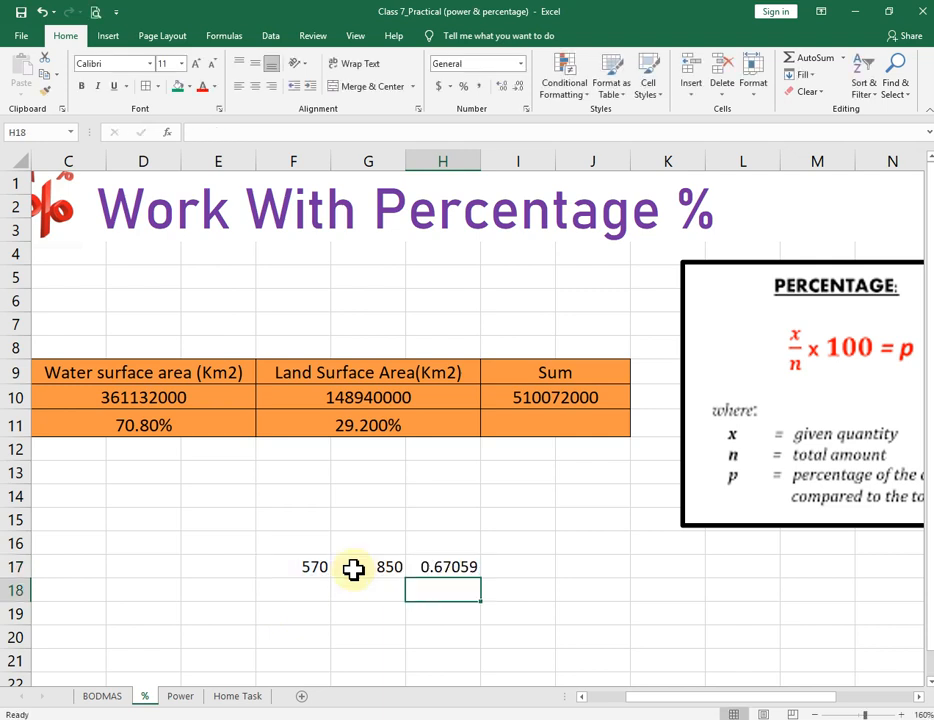
# Step: Format the quotient in cell H17 as a percentage with two decimal places
pyautogui.click(469, 564)
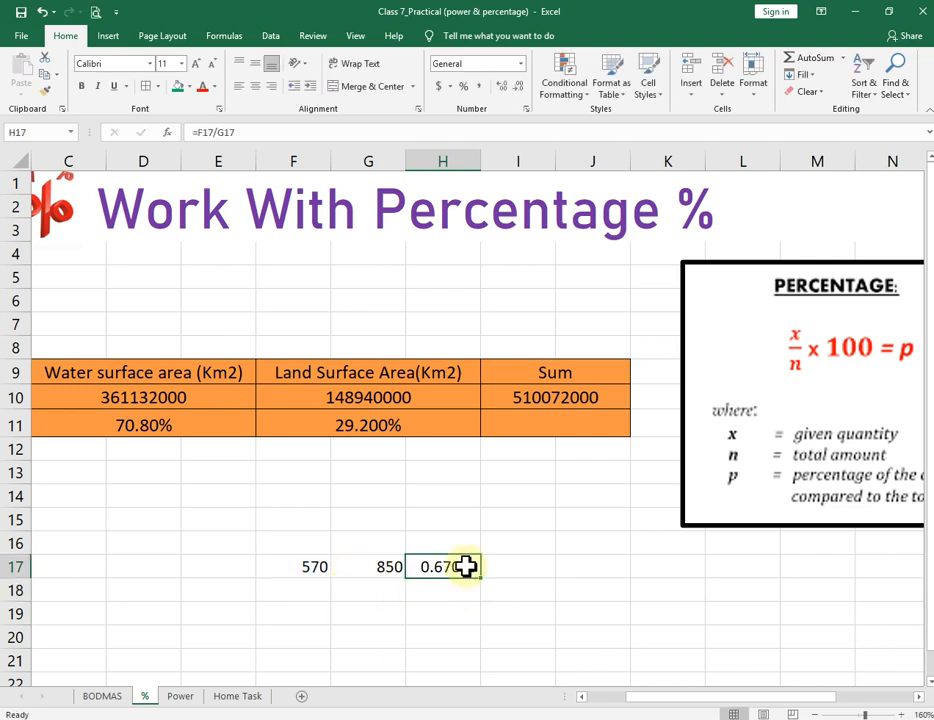
pyautogui.click(528, 110)
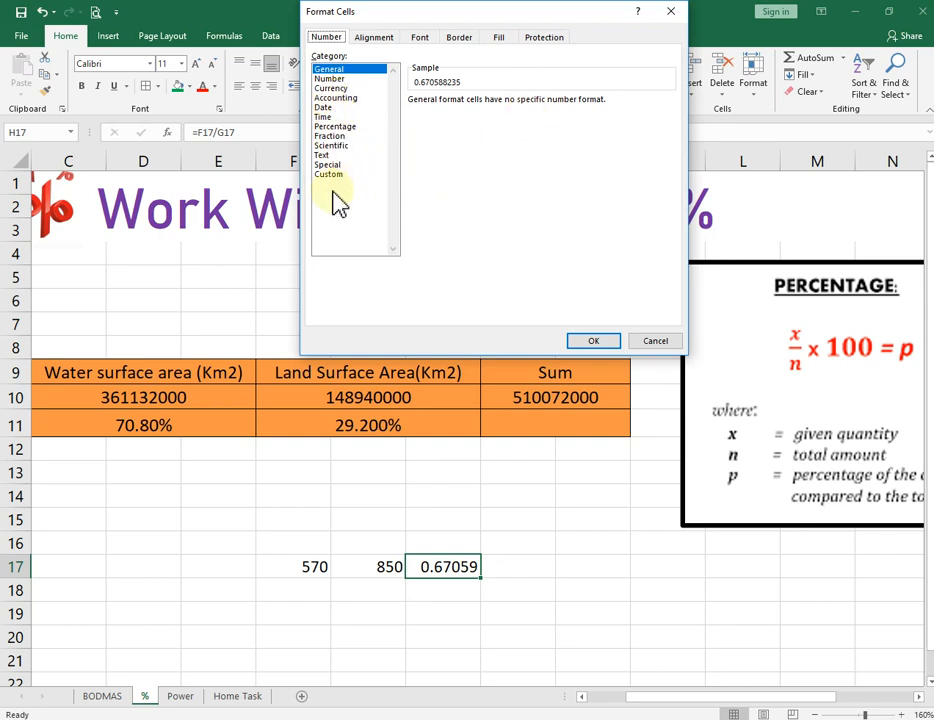
pyautogui.click(340, 127)
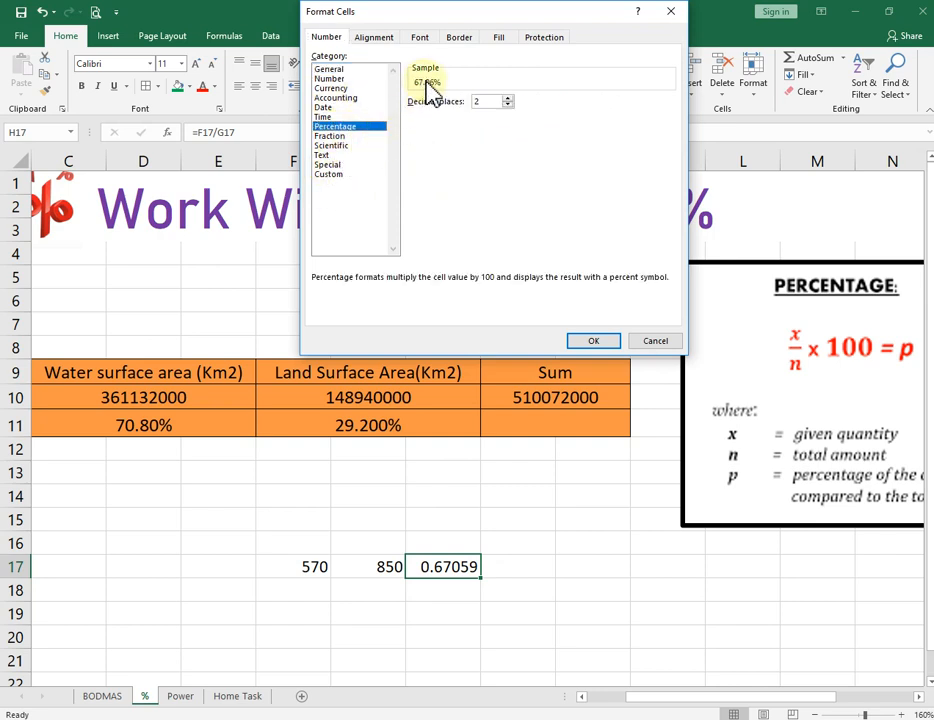
pyautogui.click(508, 98)
pyautogui.click(508, 98)
pyautogui.click(508, 98)
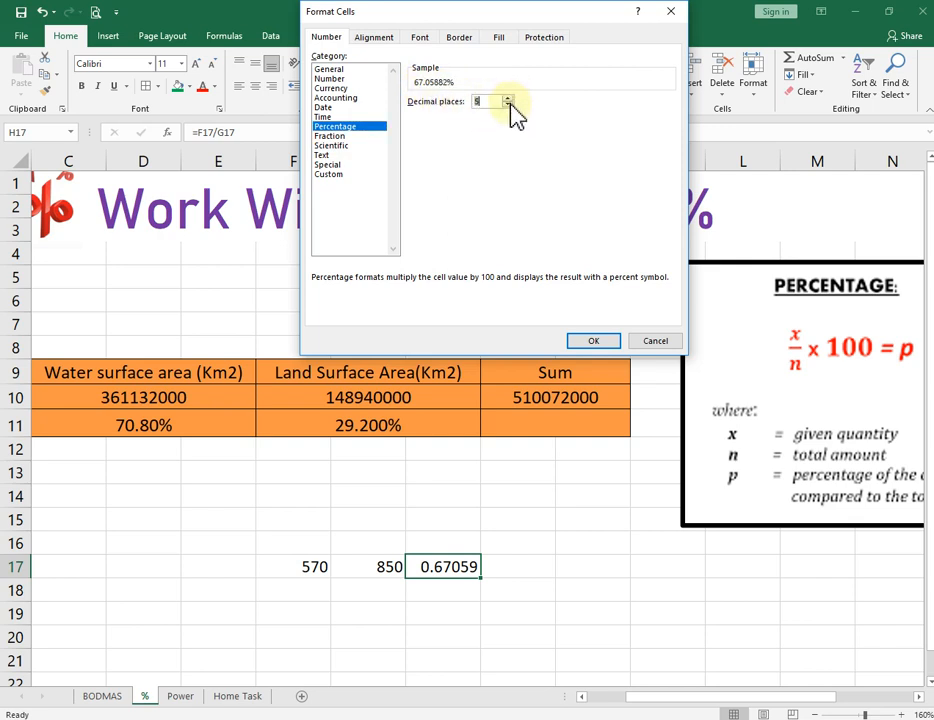
pyautogui.click(508, 105)
pyautogui.click(508, 105)
pyautogui.click(508, 105)
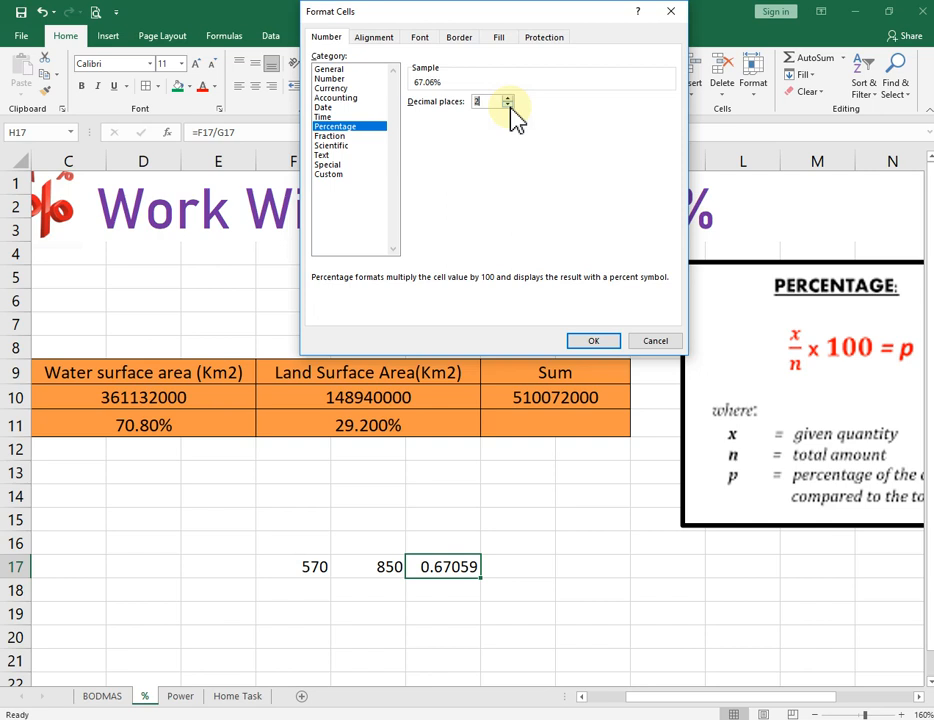
pyautogui.click(592, 344)
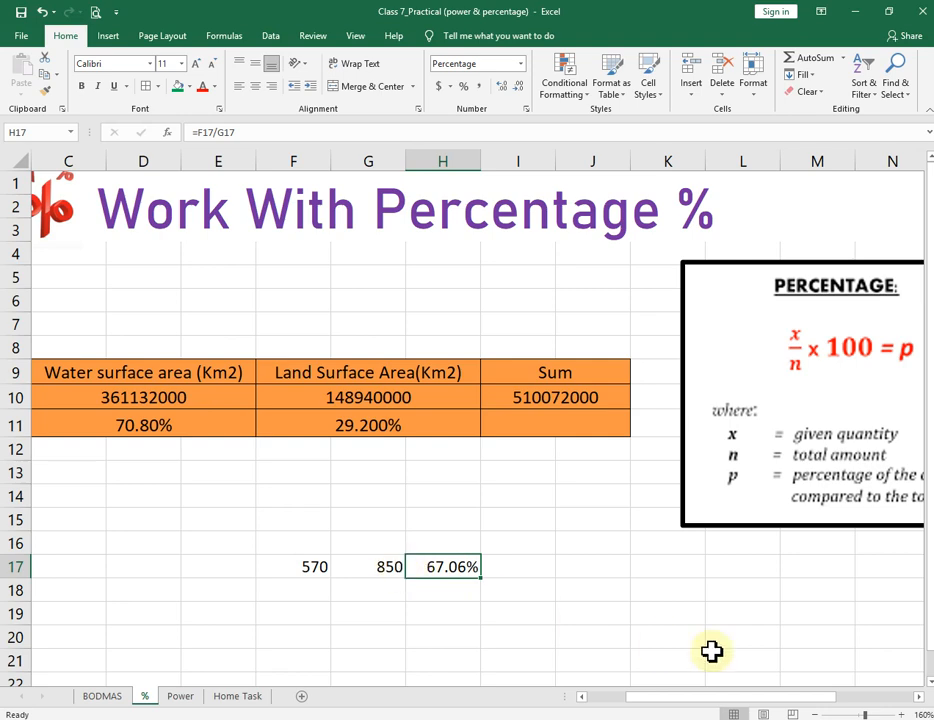
# Step: Switch to the Power worksheet
pyautogui.click(816, 715)
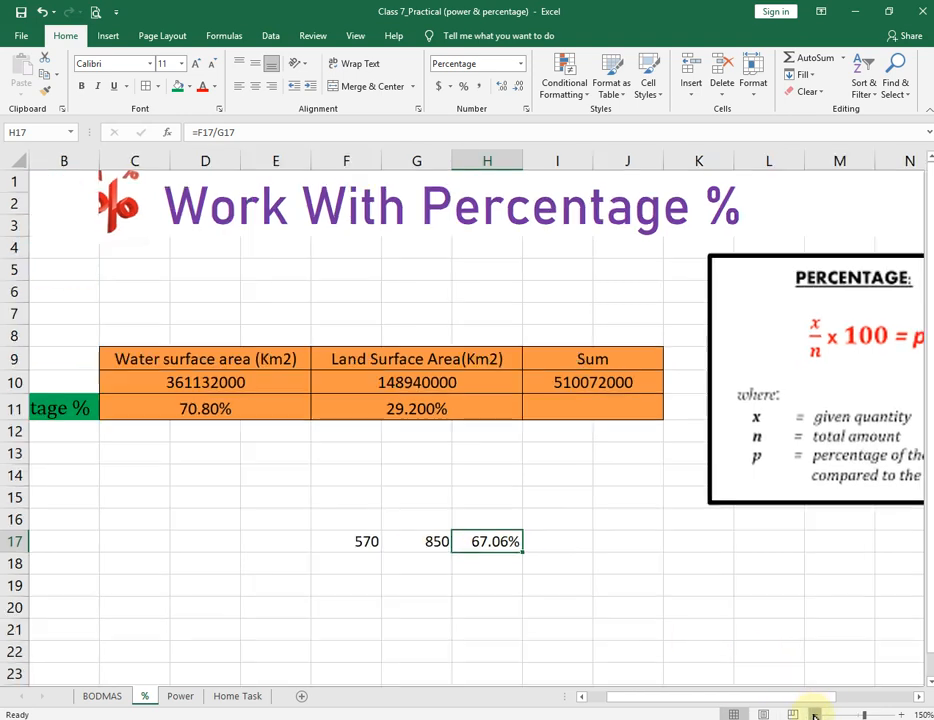
pyautogui.click(816, 715)
pyautogui.click(816, 715)
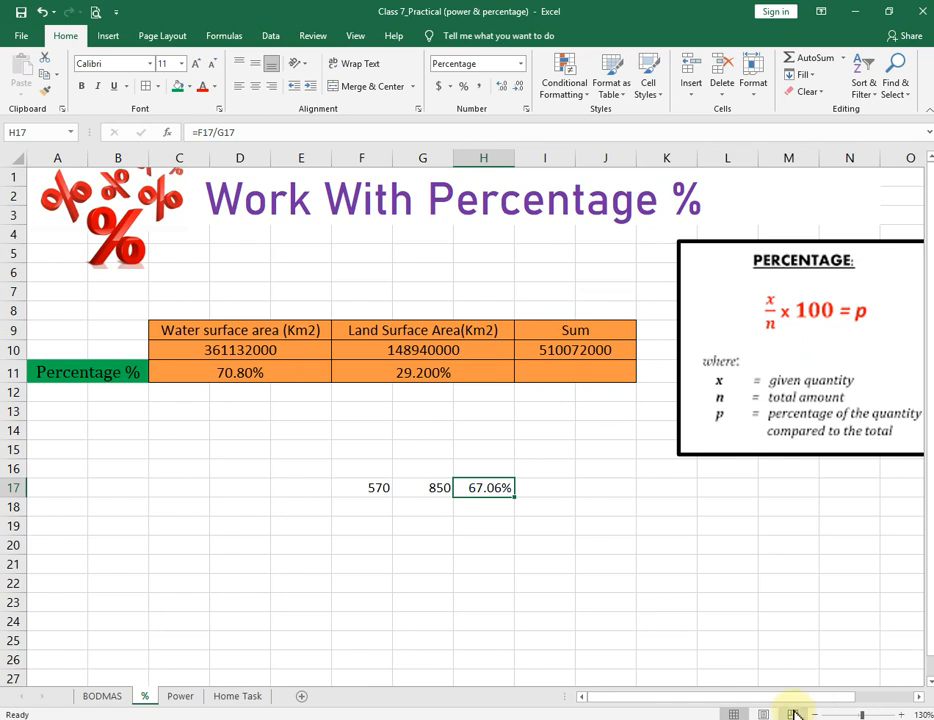
pyautogui.click(542, 566)
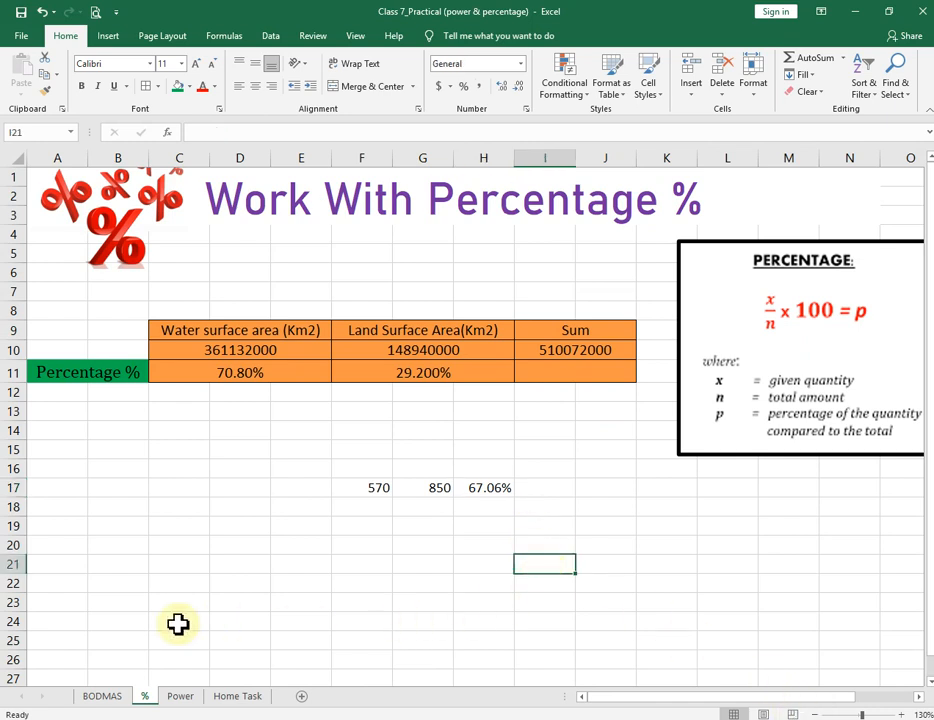
pyautogui.click(190, 700)
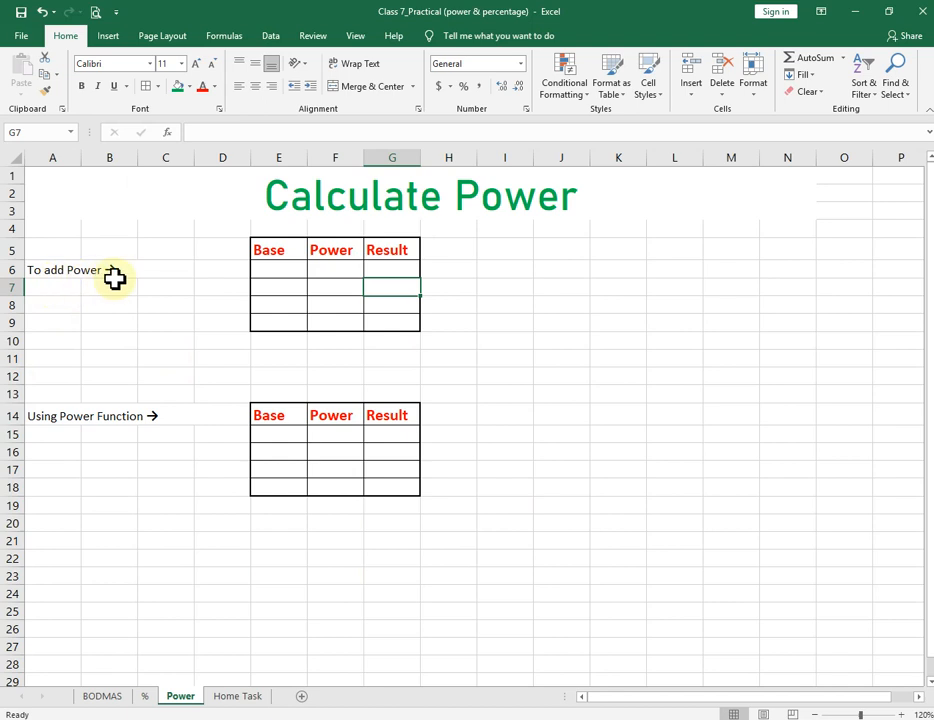
# Step: Enter the base values 12, 3 and 5 in cells E6 to E8 of the To add Power table
pyautogui.click(276, 271)
pyautogui.write('12')
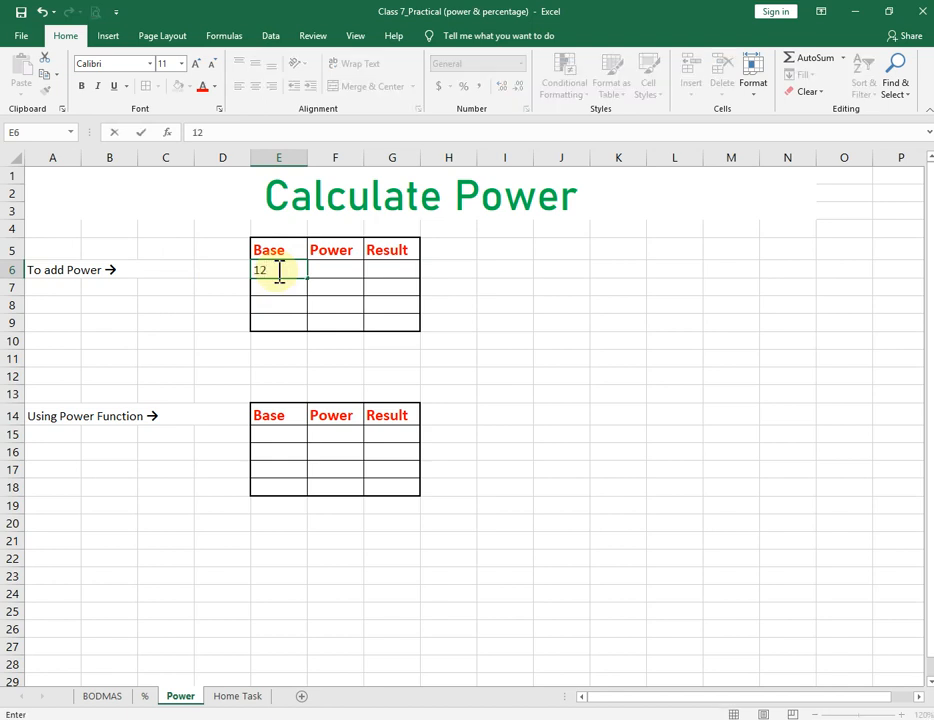
pyautogui.press('Return')
pyautogui.write('3')
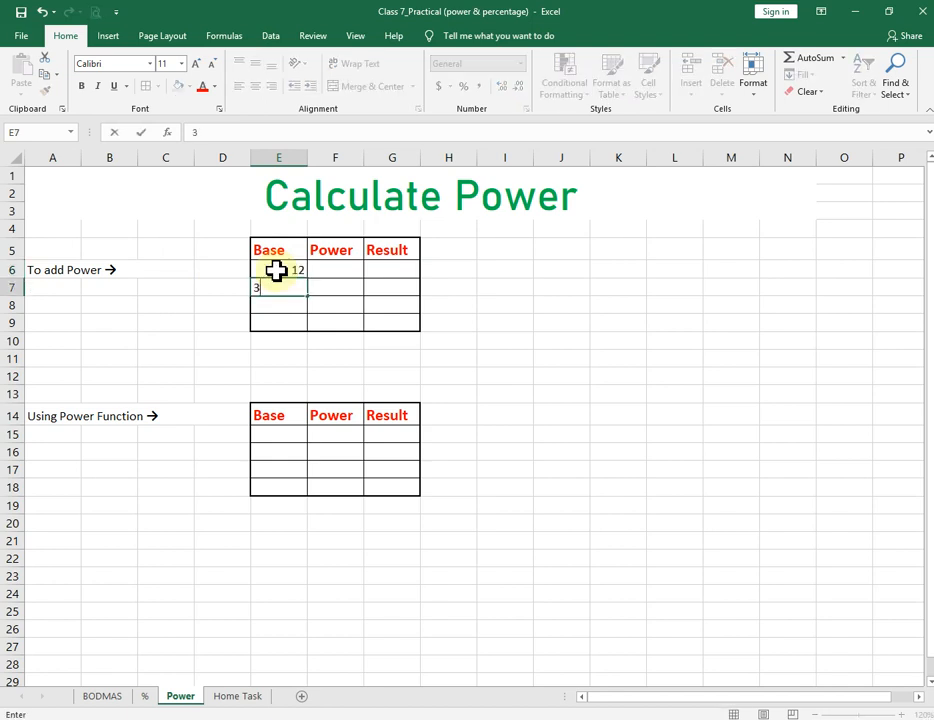
pyautogui.press('Return')
pyautogui.write('5')
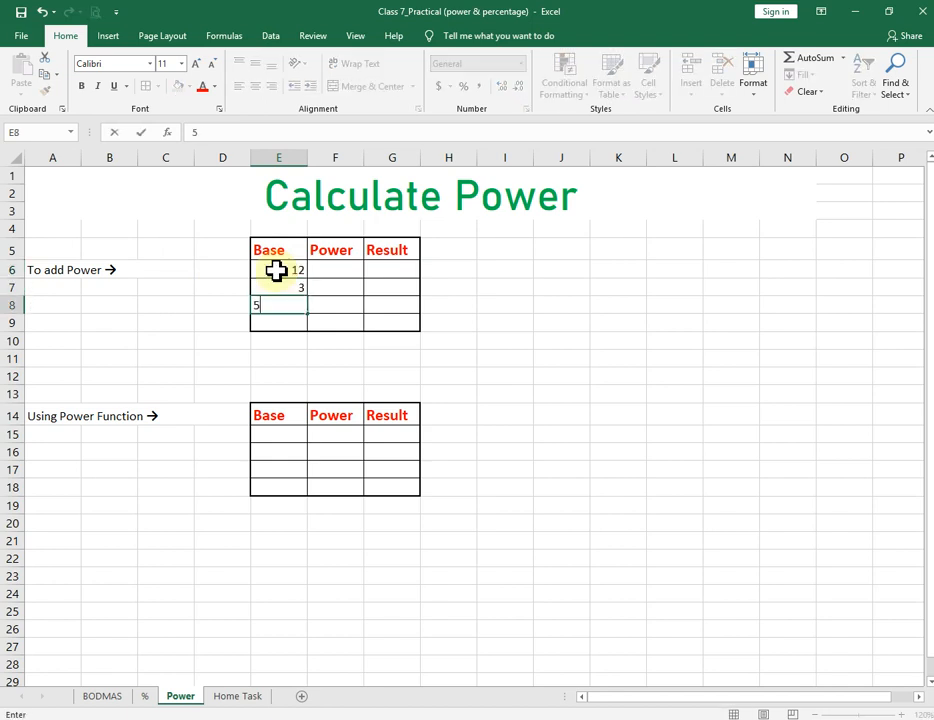
pyautogui.press('Right')
pyautogui.press('Right')
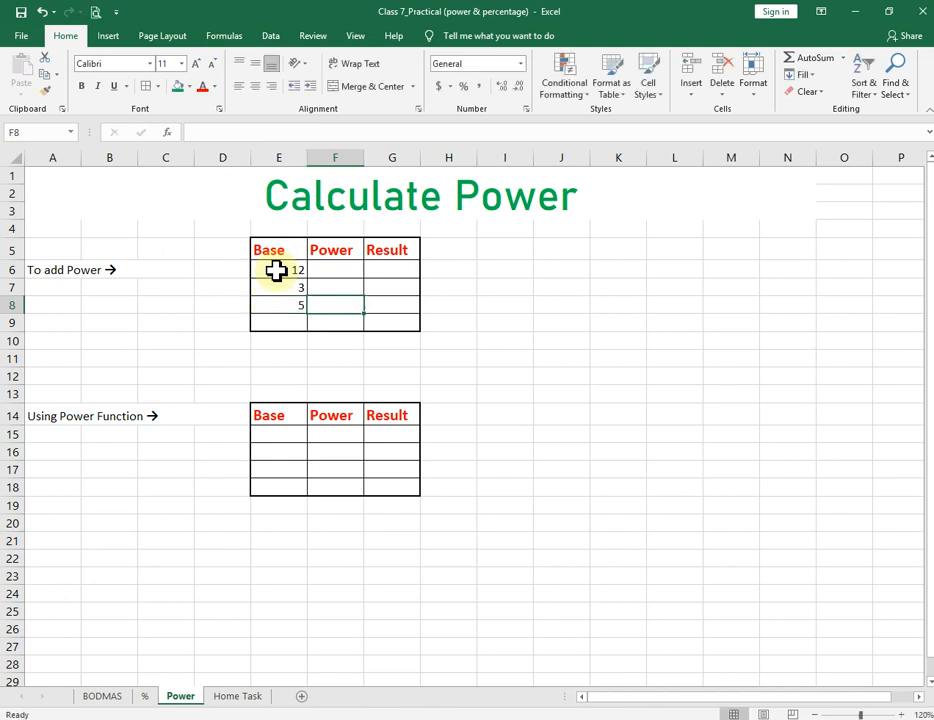
pyautogui.press('Up')
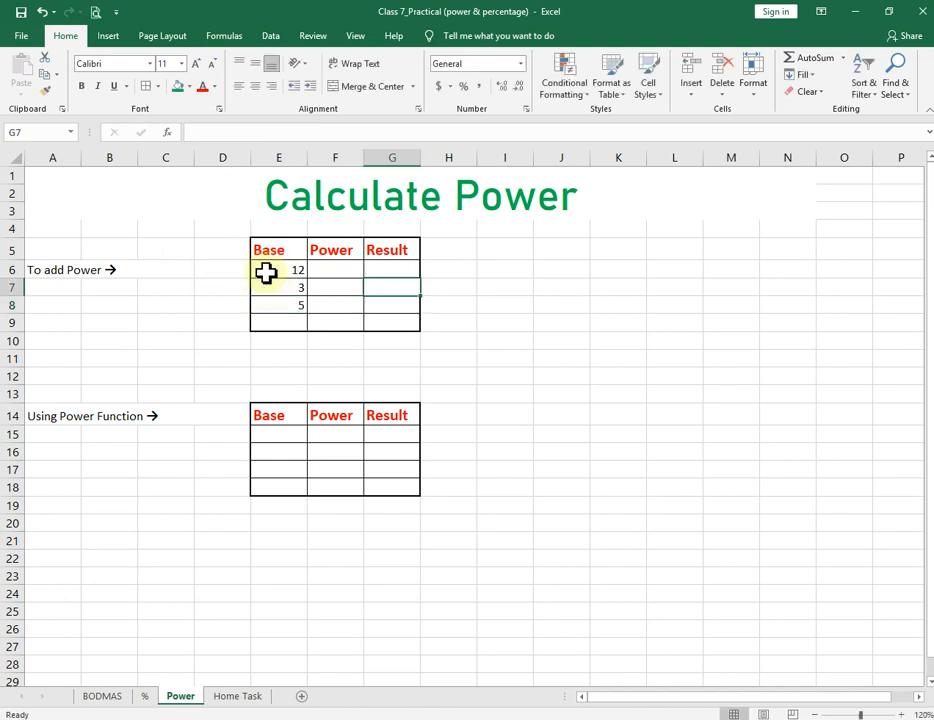
# Step: Enter the powers 2, 5 and 2 in cells F6 to F8 beside the base values
pyautogui.click(327, 274)
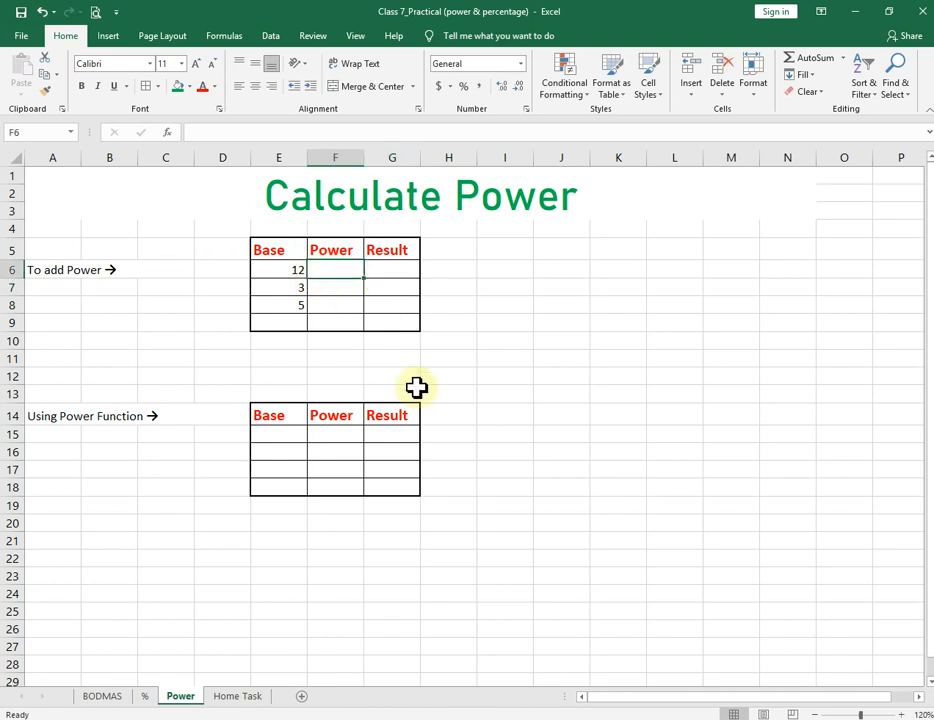
pyautogui.write('2')
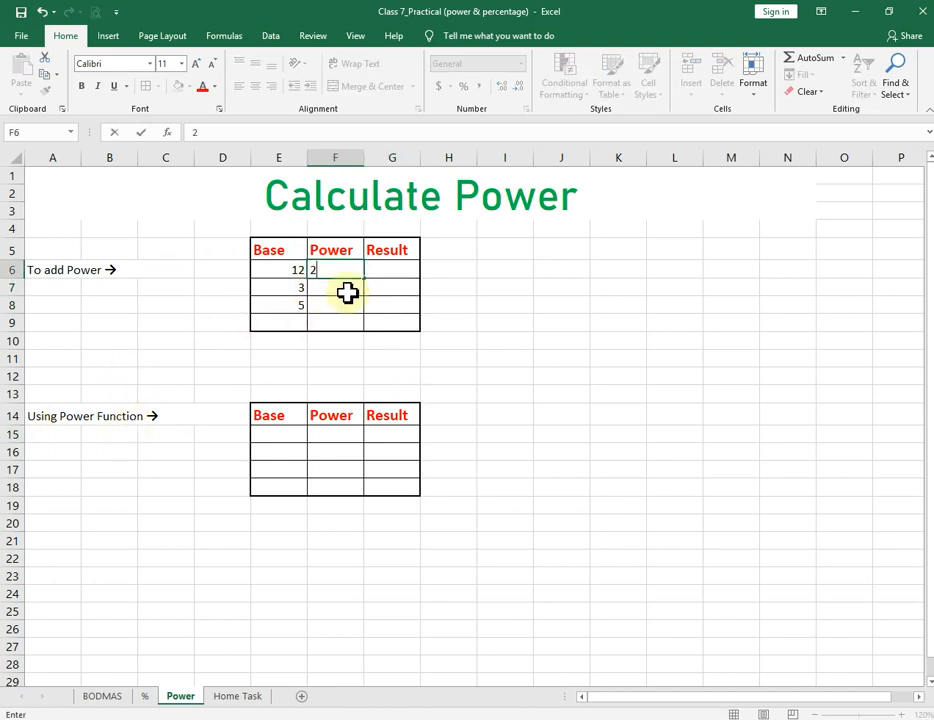
pyautogui.press('Return')
pyautogui.write('5')
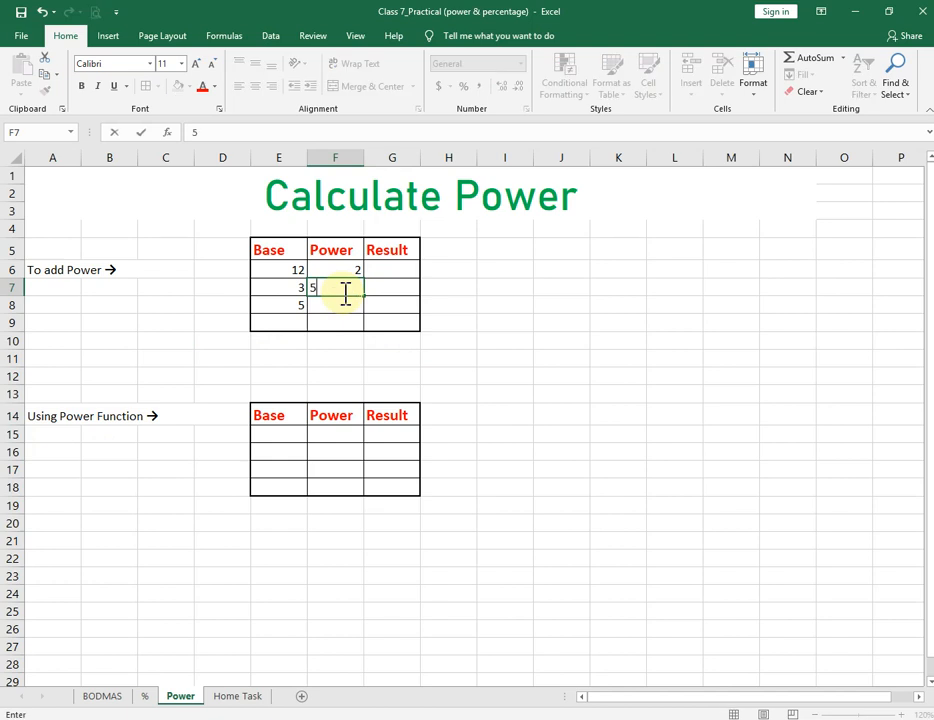
pyautogui.click(355, 318)
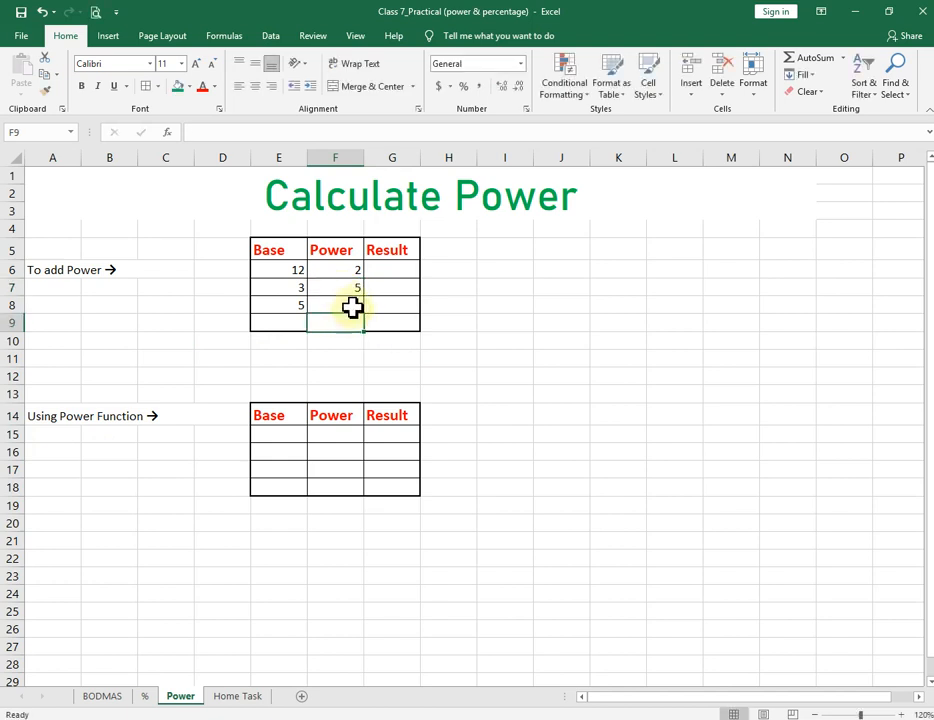
pyautogui.click(346, 301)
pyautogui.write('2')
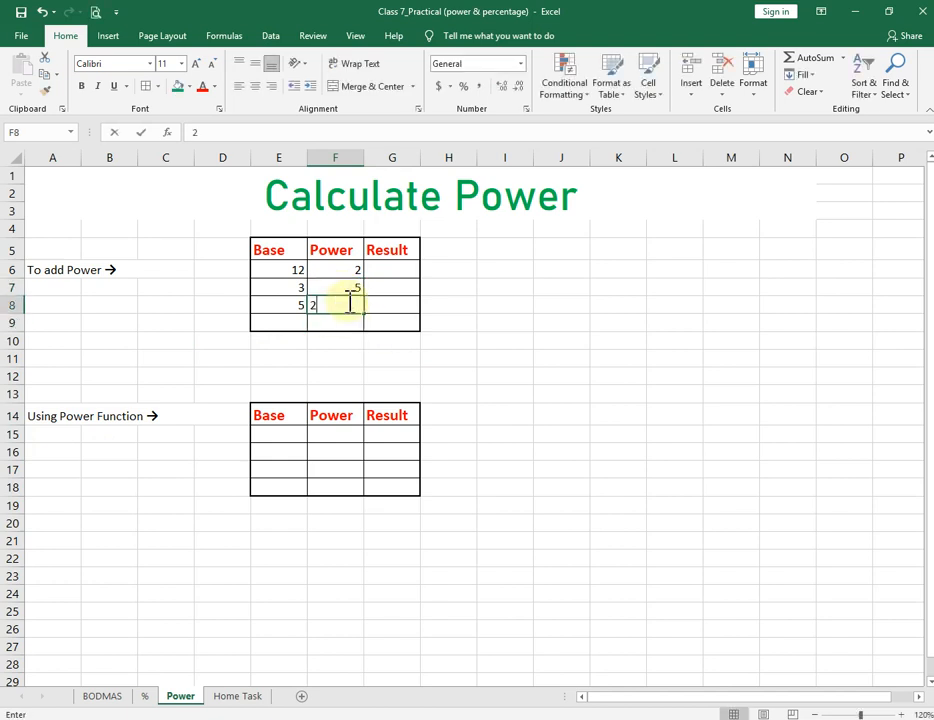
# Step: Calculate the first result in cell G6 by raising the base to its power with the formula =E6^F6
pyautogui.click(393, 266)
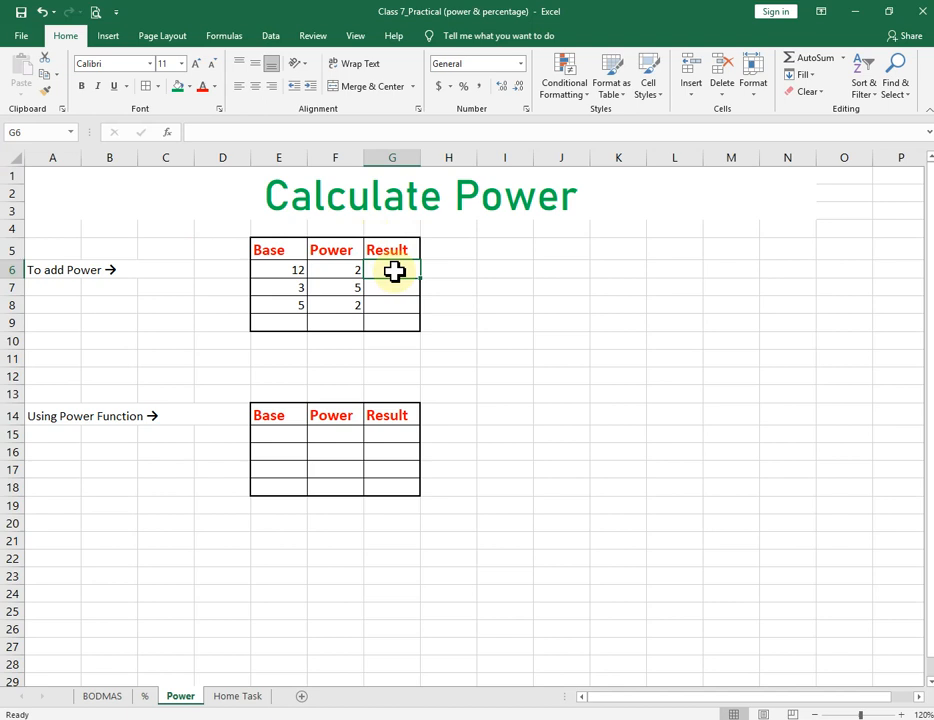
pyautogui.write('=')
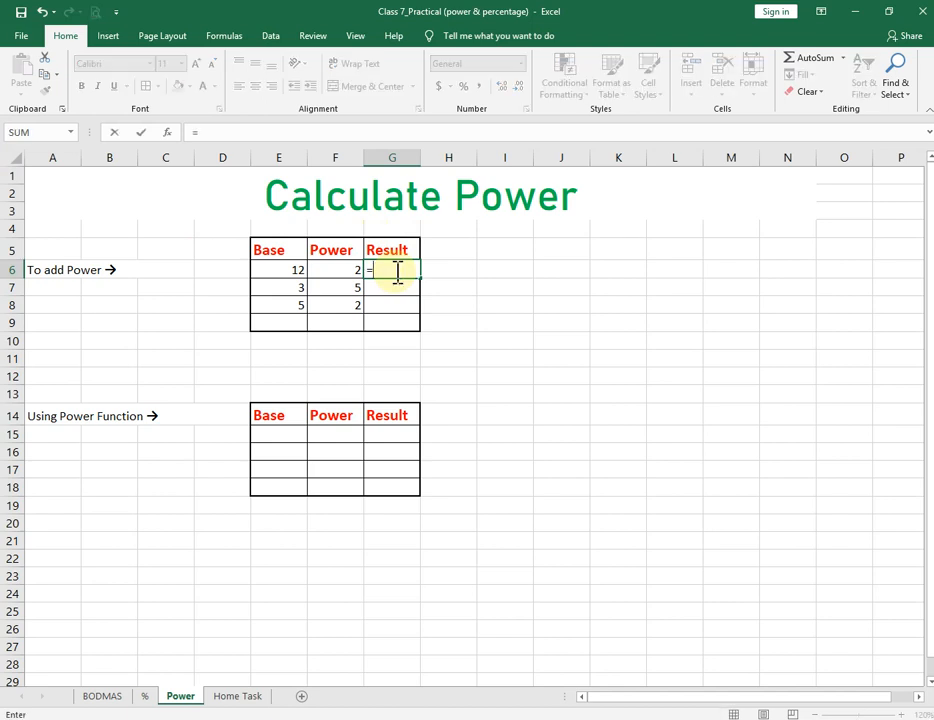
pyautogui.click(283, 270)
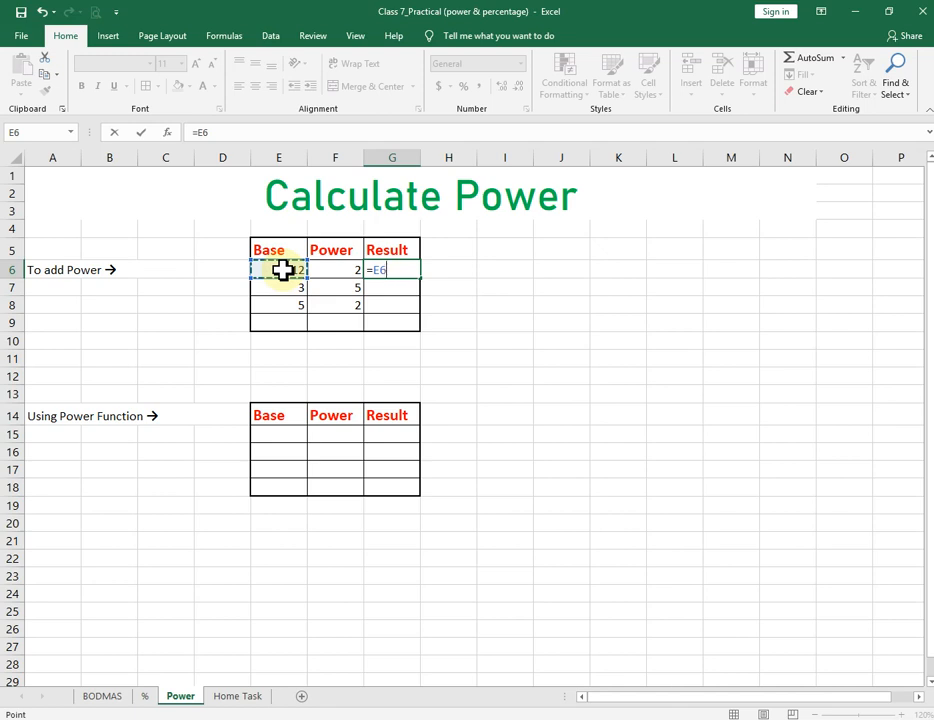
pyautogui.write('^')
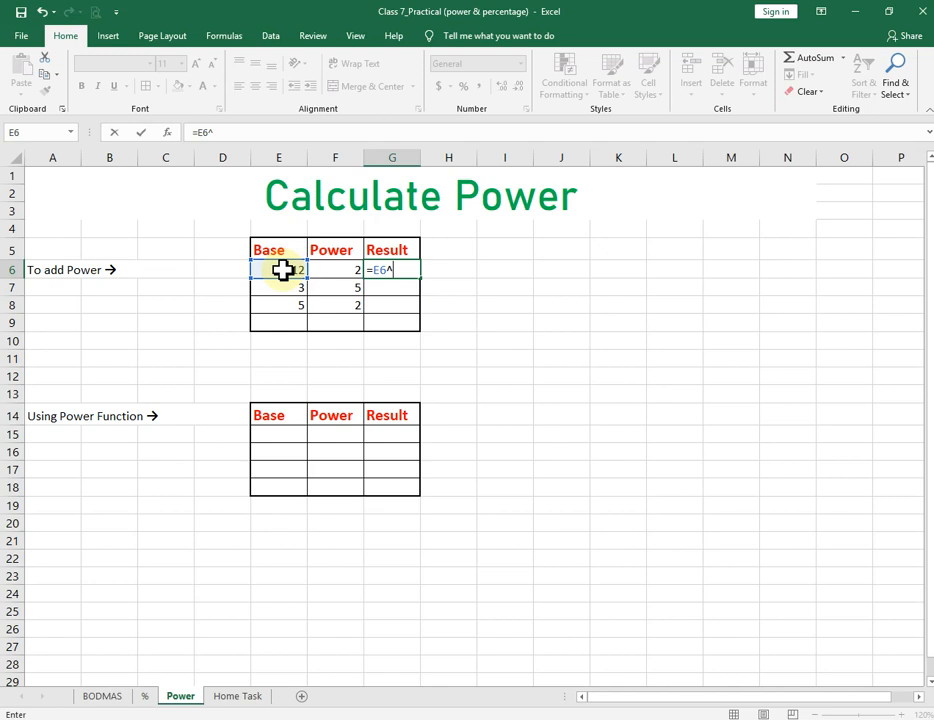
pyautogui.click(342, 269)
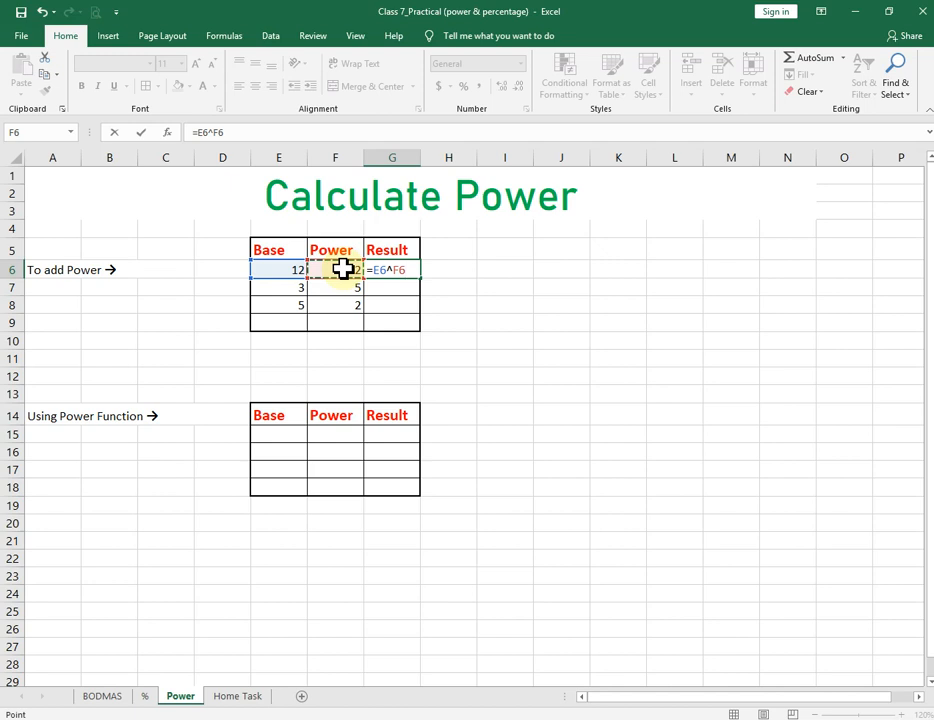
pyautogui.press('Return')
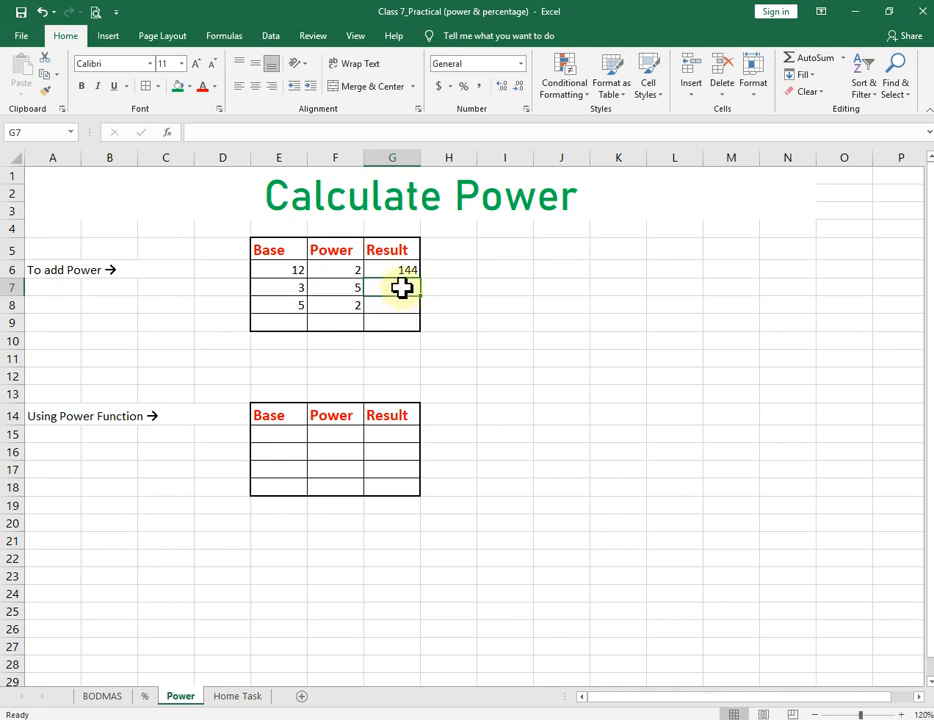
# Step: Calculate the second result in cell G7 with the caret formula =E7^F7
pyautogui.write('=')
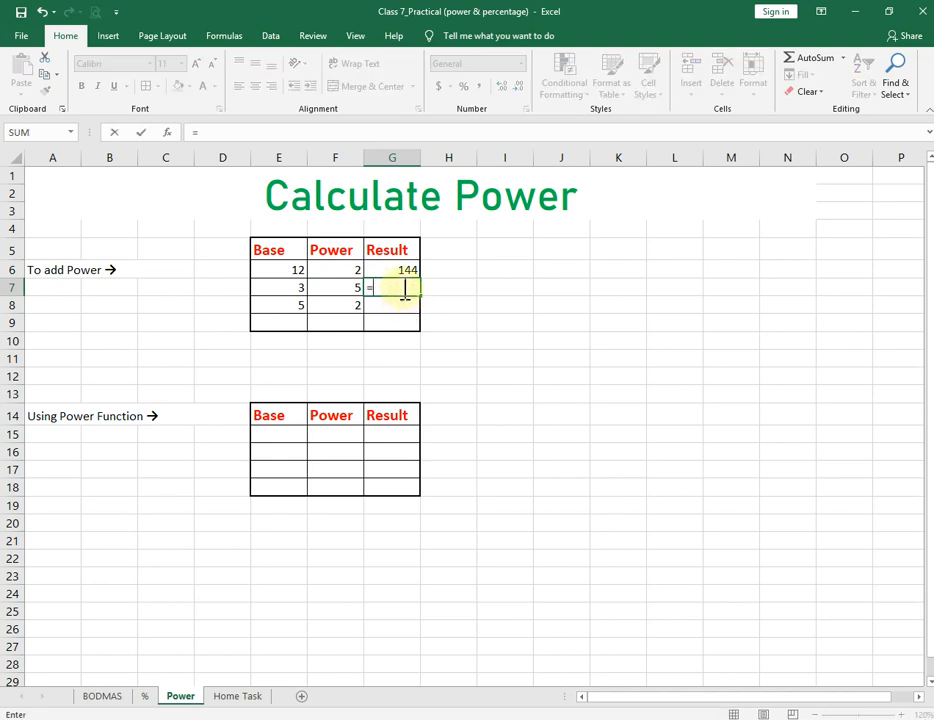
pyautogui.click(281, 290)
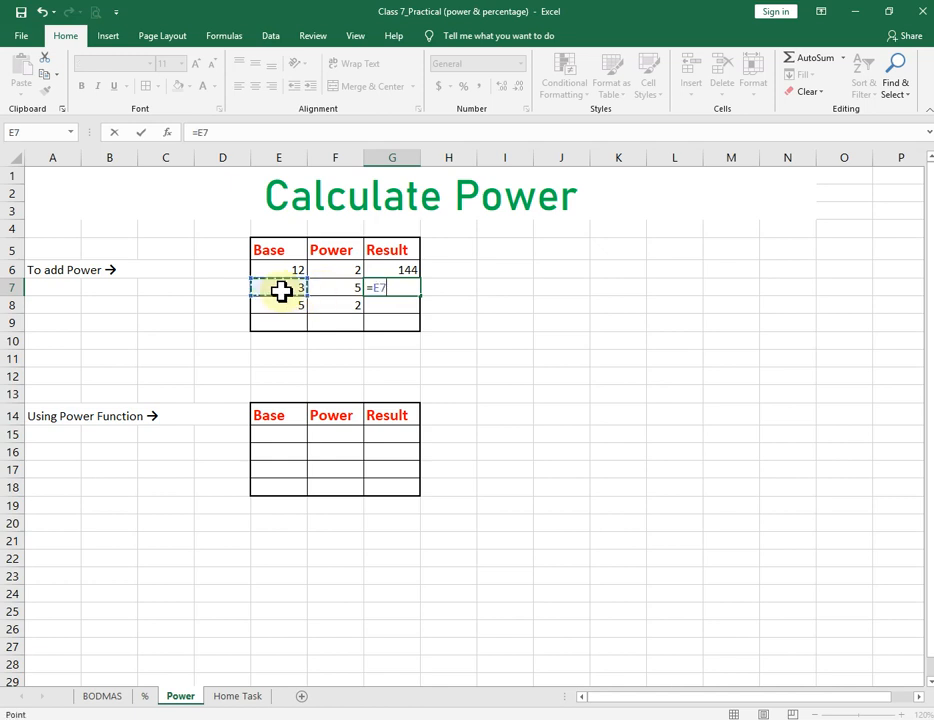
pyautogui.write('^')
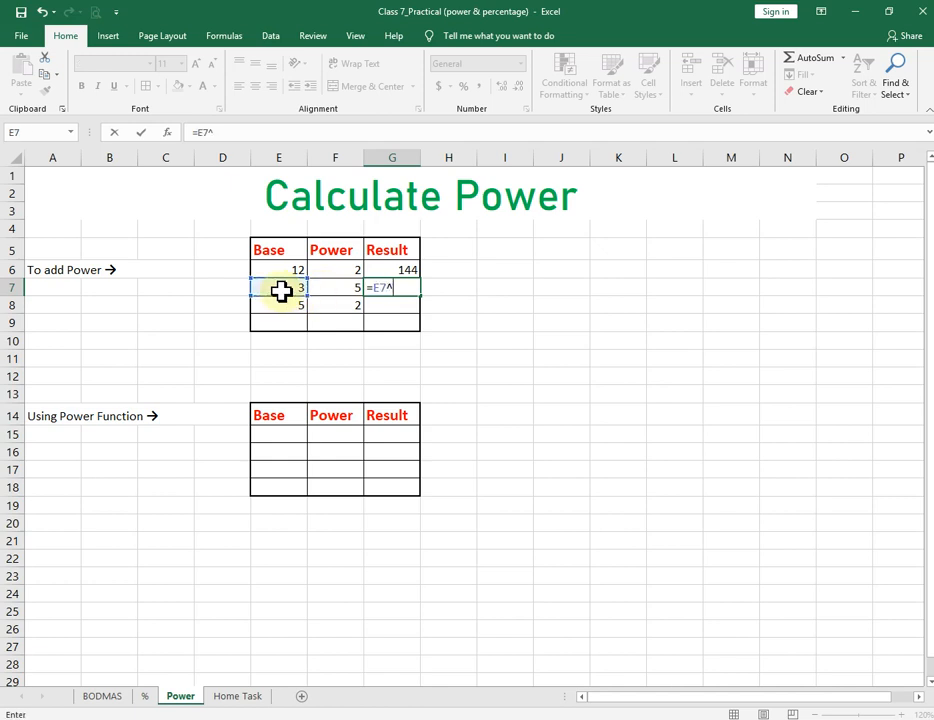
pyautogui.click(348, 291)
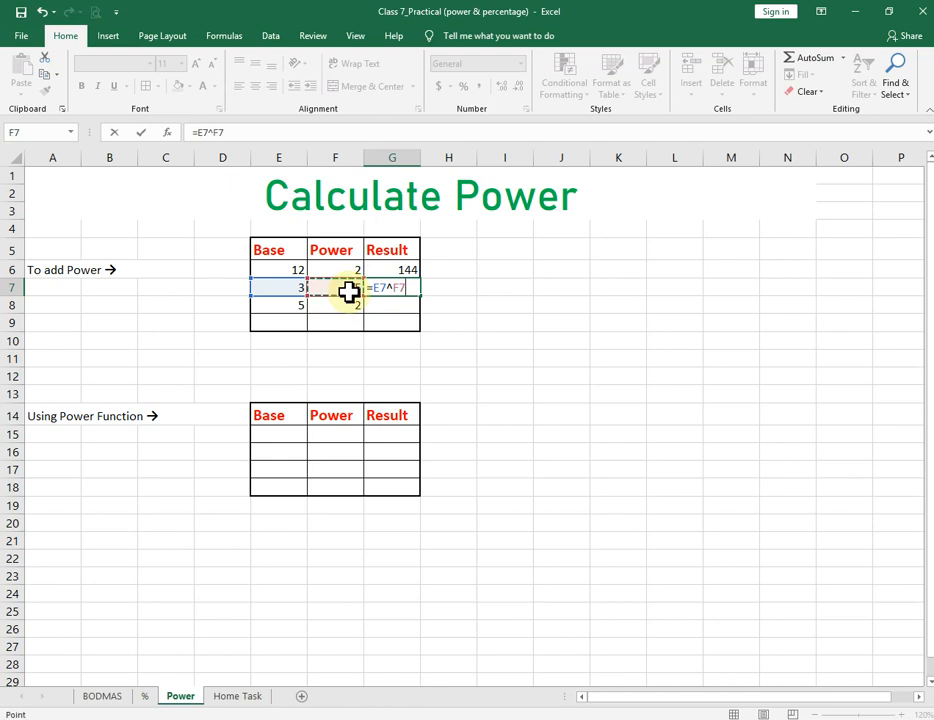
pyautogui.press('Return')
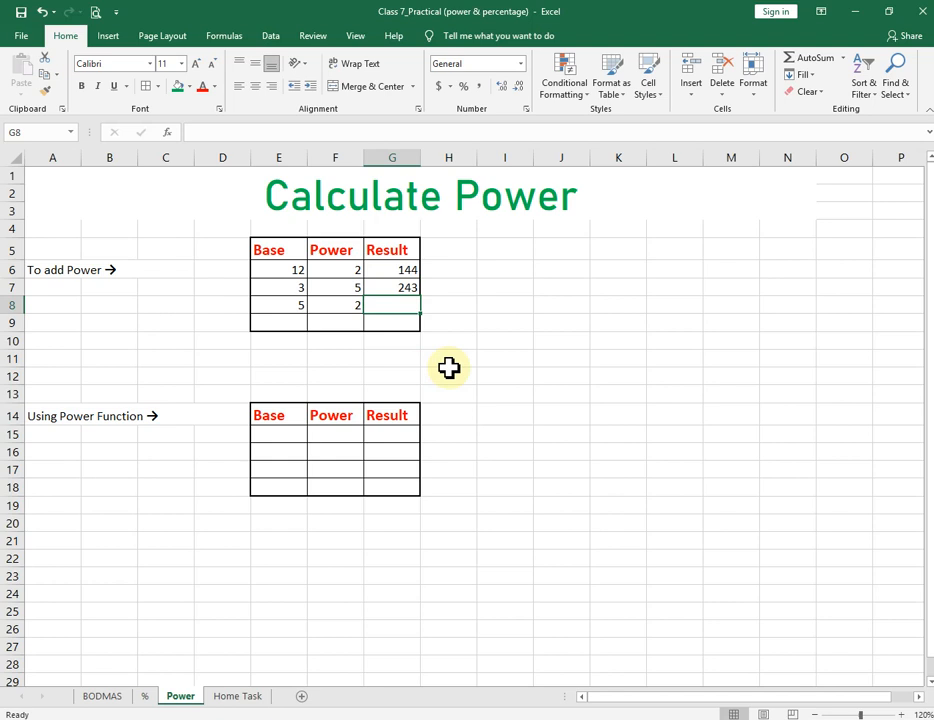
# Step: Calculate the third result in cell G8 with the caret formula =E8^F8
pyautogui.write('=')
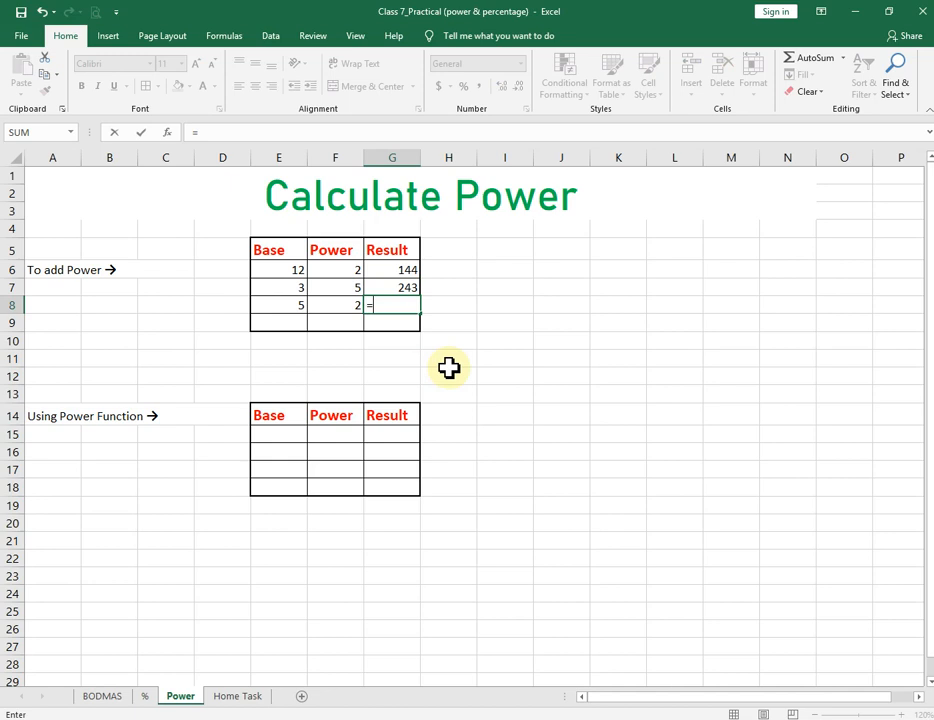
pyautogui.click(296, 308)
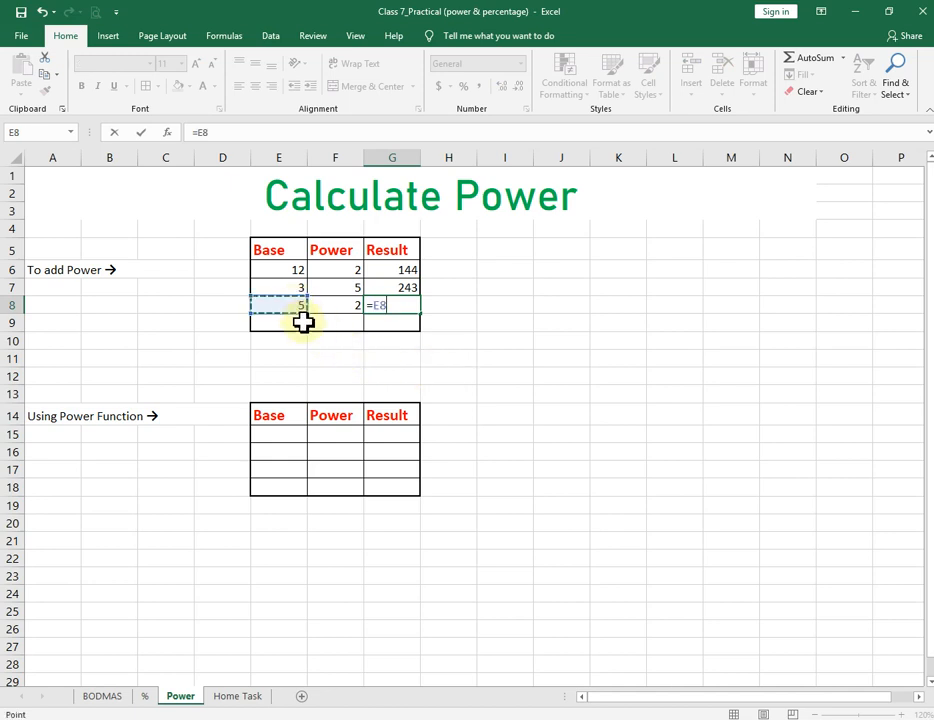
pyautogui.write('^')
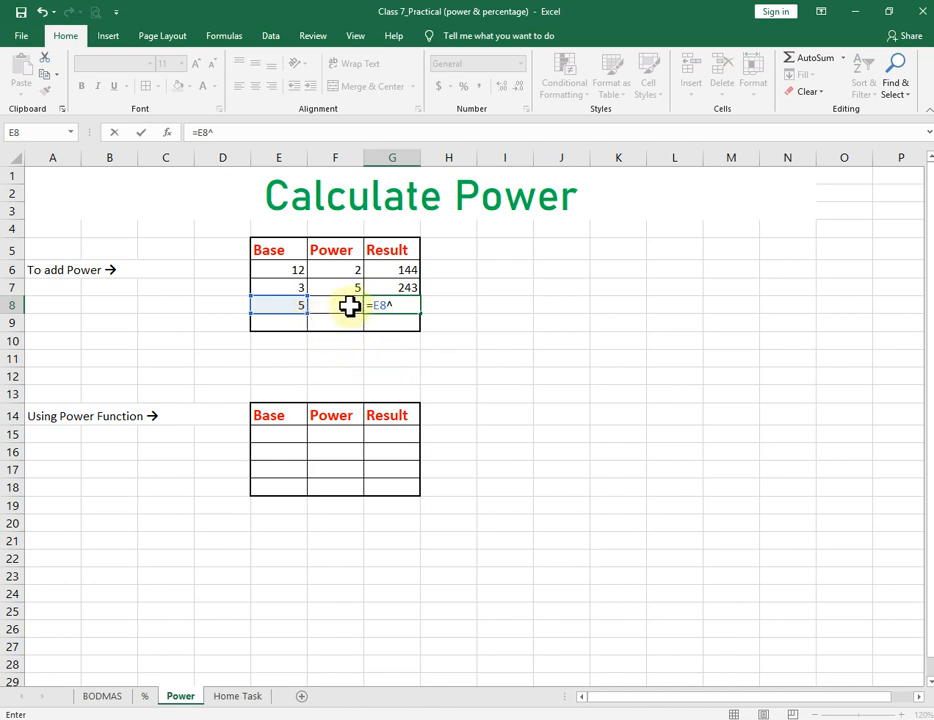
pyautogui.click(349, 307)
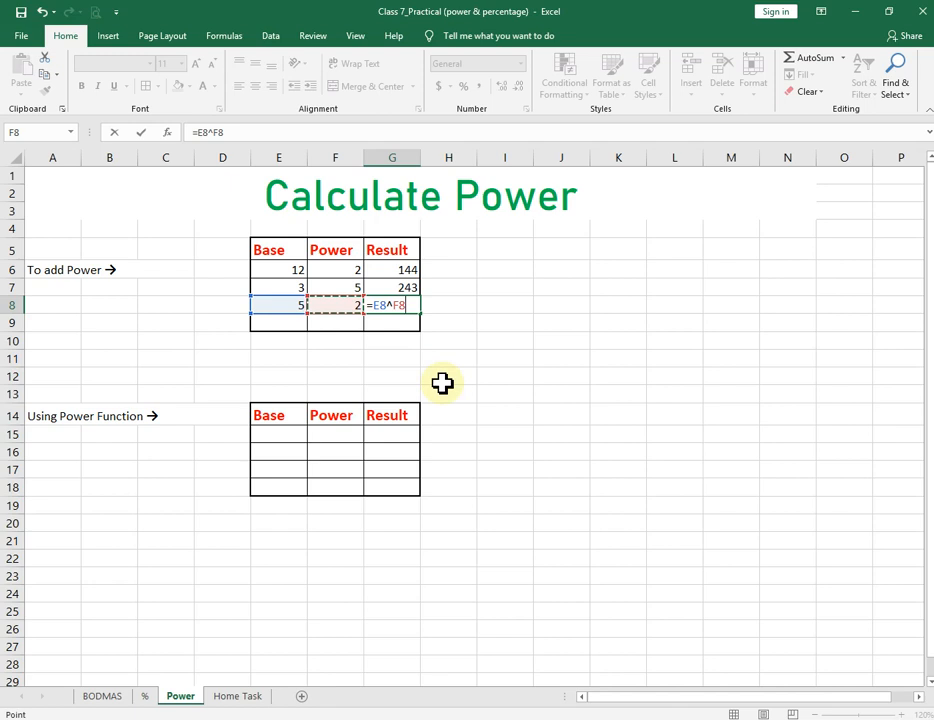
pyautogui.press('Return')
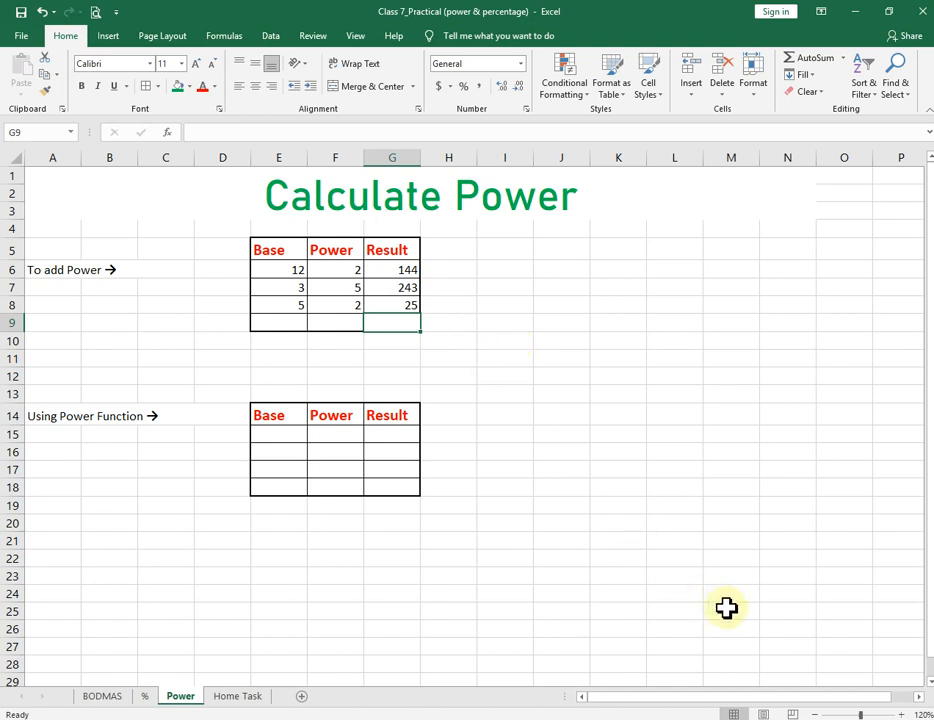
# Step: Review the caret formulas behind the results in cells G6 to G8 of the To add Power table
pyautogui.click(905, 714)
pyautogui.click(905, 714)
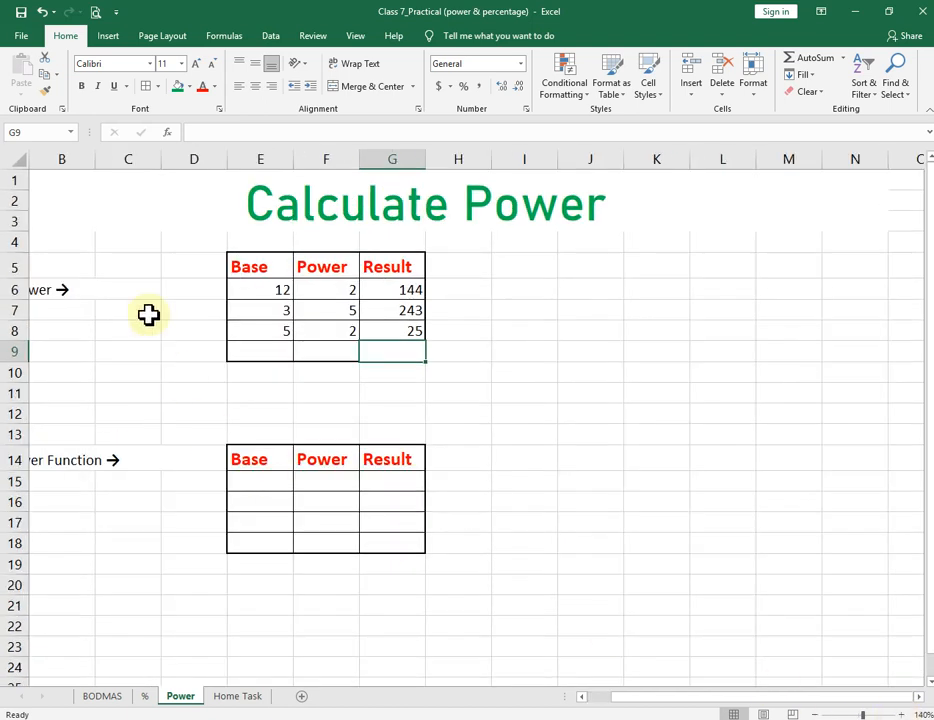
pyautogui.click(401, 292)
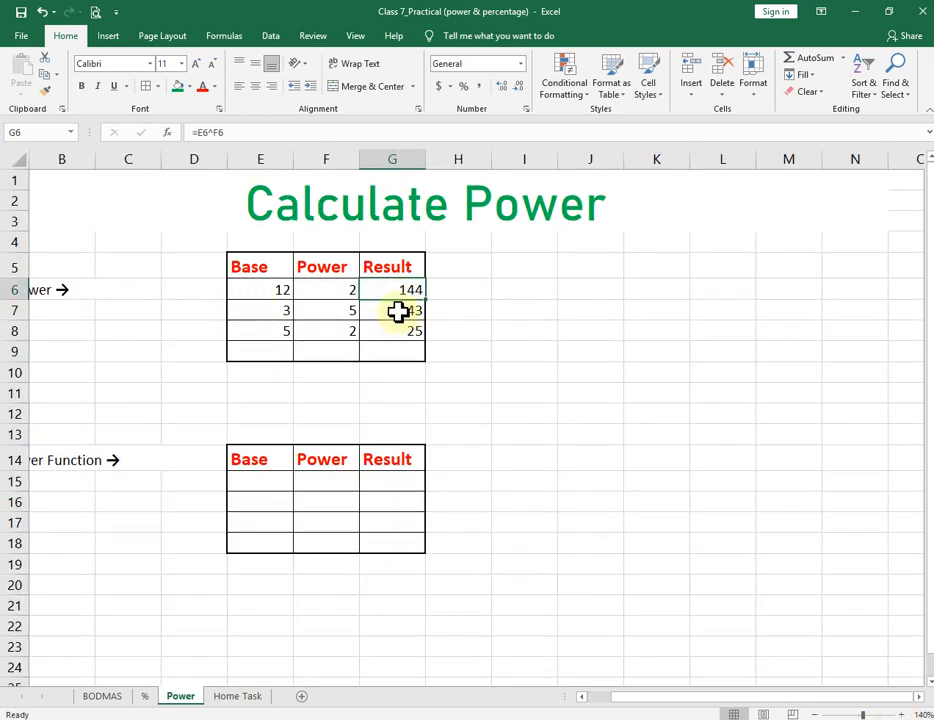
pyautogui.click(398, 312)
pyautogui.click(402, 330)
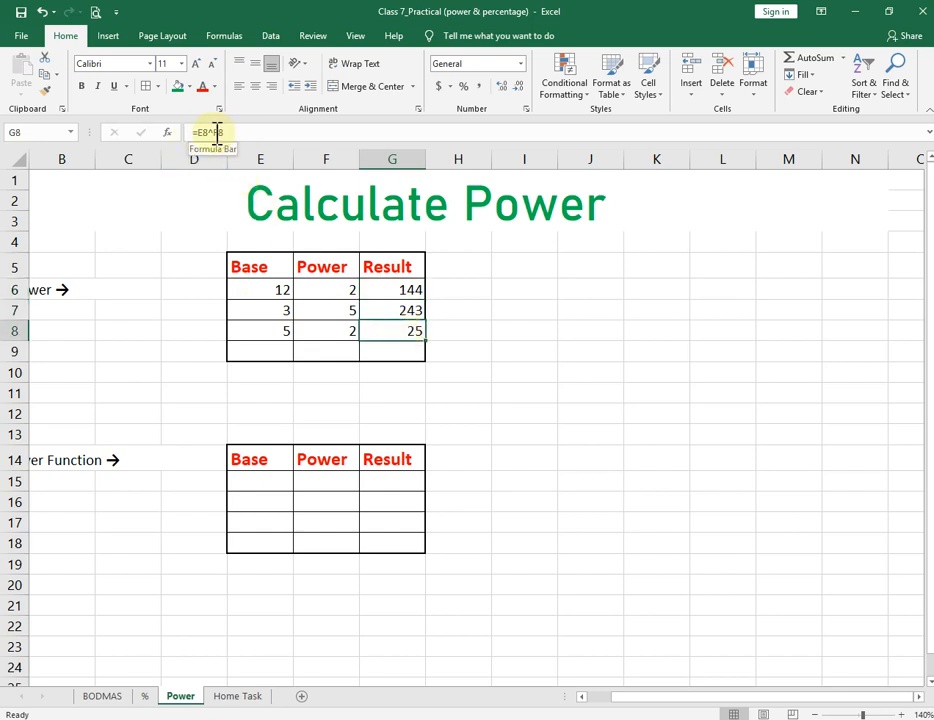
pyautogui.click(813, 714)
pyautogui.click(813, 714)
pyautogui.click(813, 714)
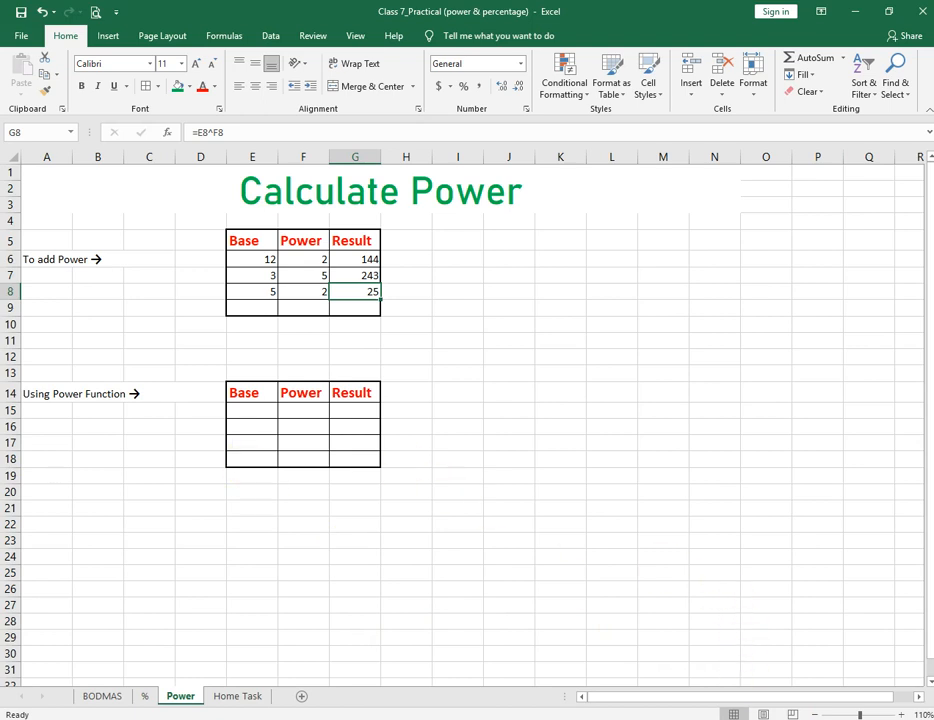
# Step: Copy the base and power values from E6:F8 into E15:F17 of the Using Power Function table
pyautogui.click(901, 714)
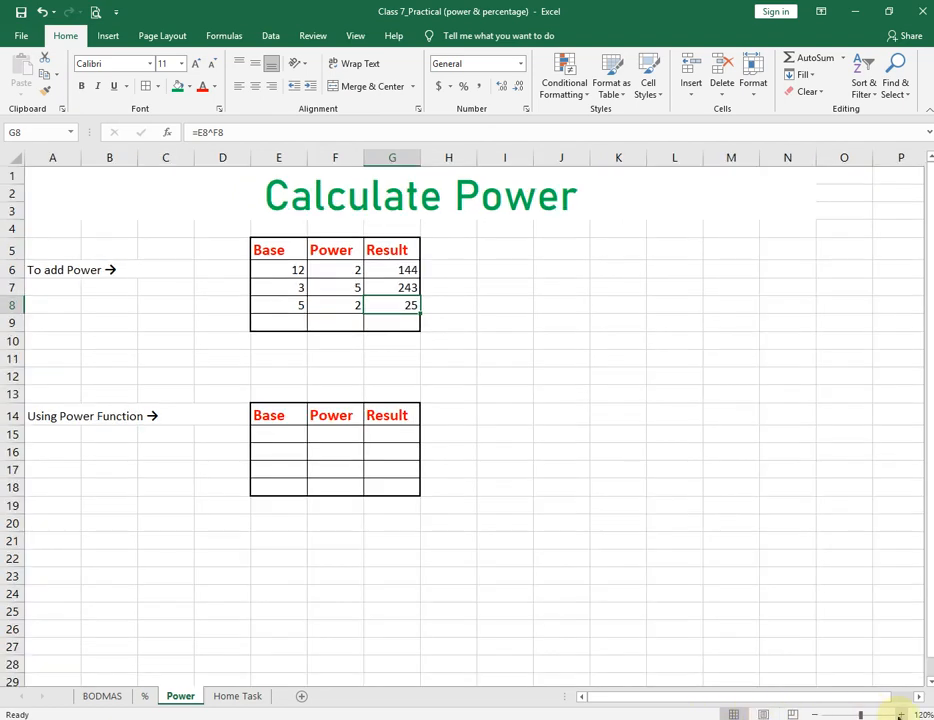
pyautogui.click(901, 714)
pyautogui.click(901, 714)
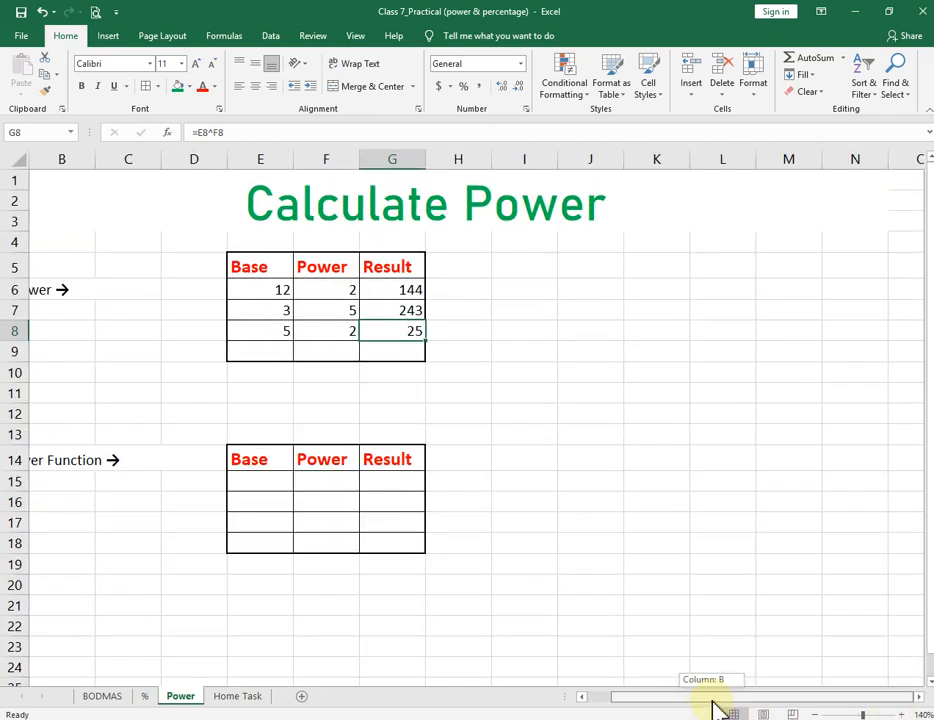
pyautogui.moveTo(715, 708); pyautogui.dragTo(655, 705)
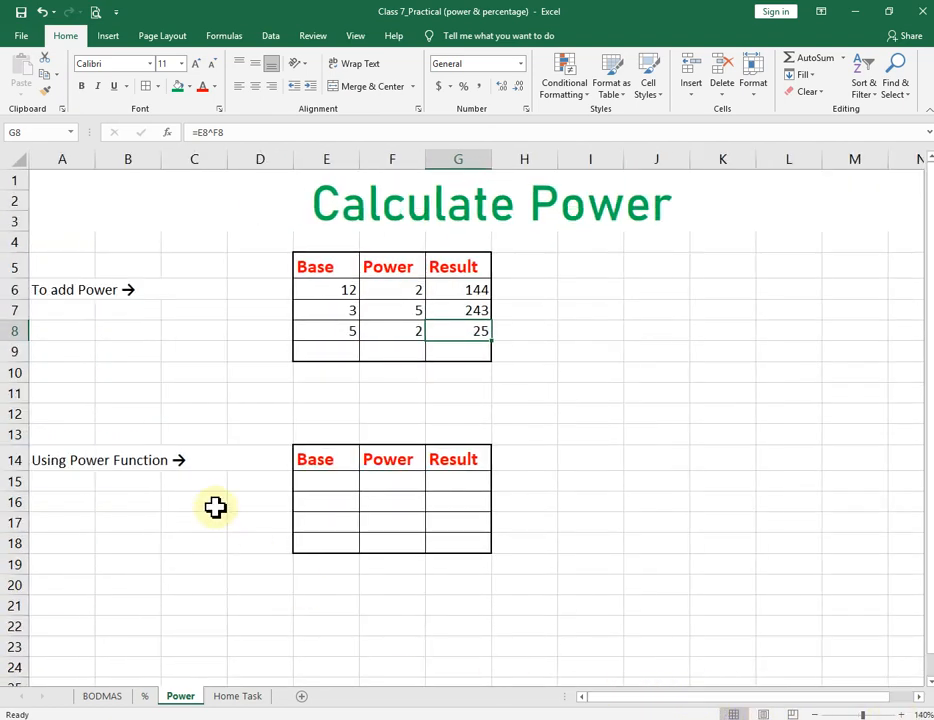
pyautogui.click(314, 481)
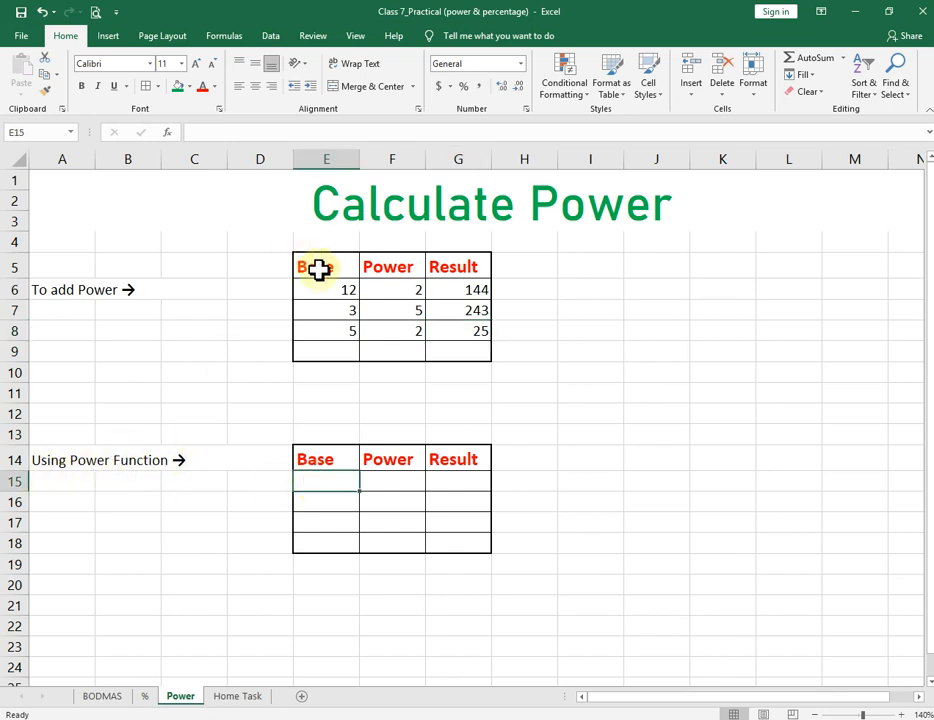
pyautogui.moveTo(317, 288); pyautogui.dragTo(381, 330)
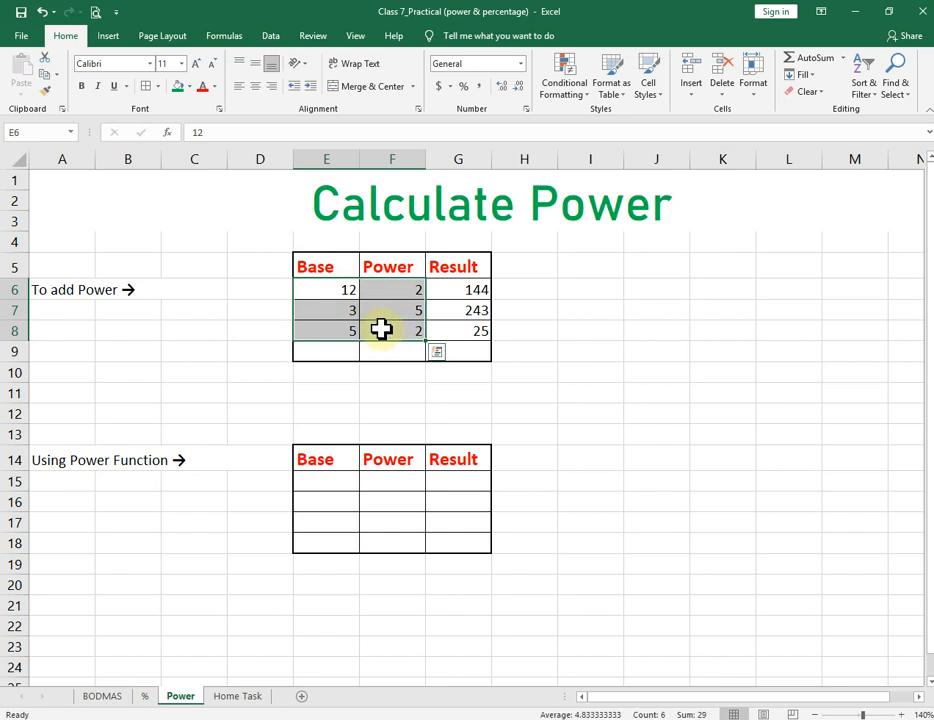
pyautogui.hotkey('ctrl', 'c')
pyautogui.moveTo(337, 480); pyautogui.dragTo(388, 522)
pyautogui.hotkey('ctrl', 'v')
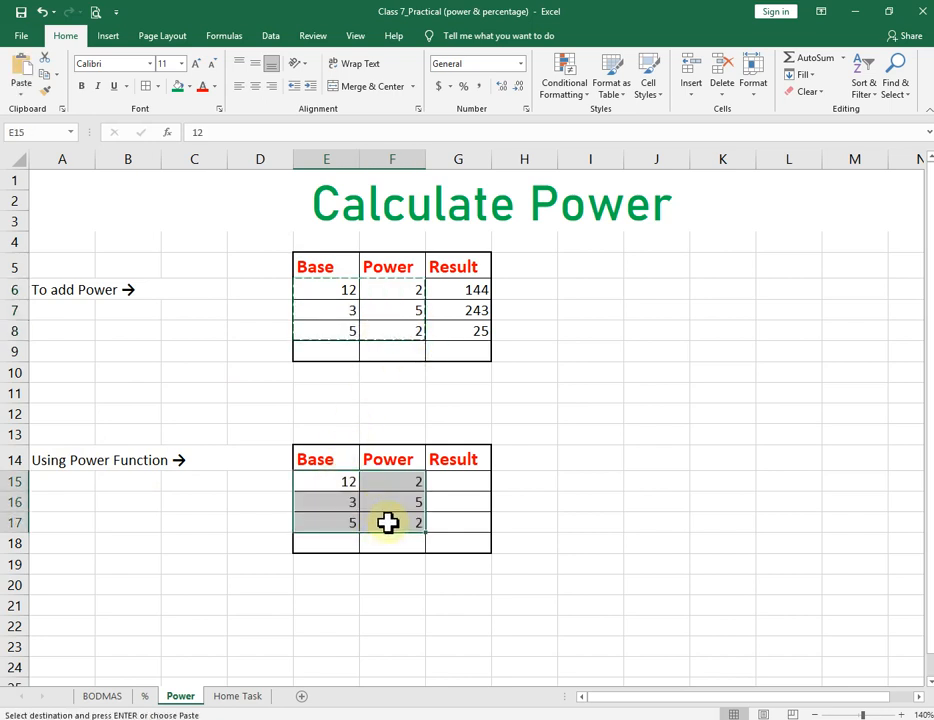
# Step: Calculate the first result of the Using Power Function table in cell G15 with =power(E15,F15)
pyautogui.click(462, 481)
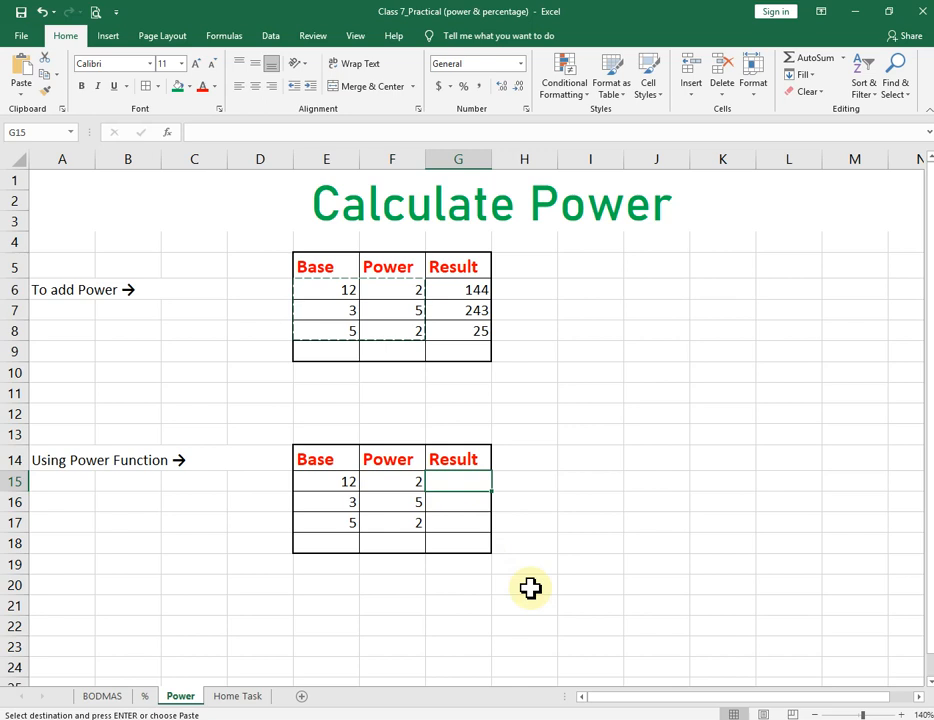
pyautogui.write('=p')
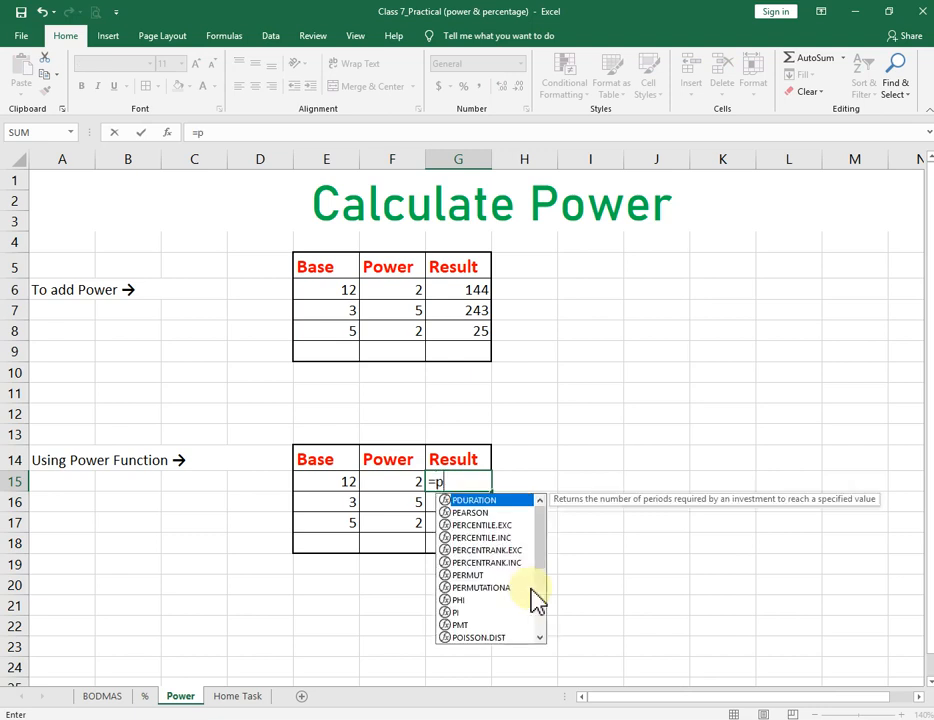
pyautogui.write('ower')
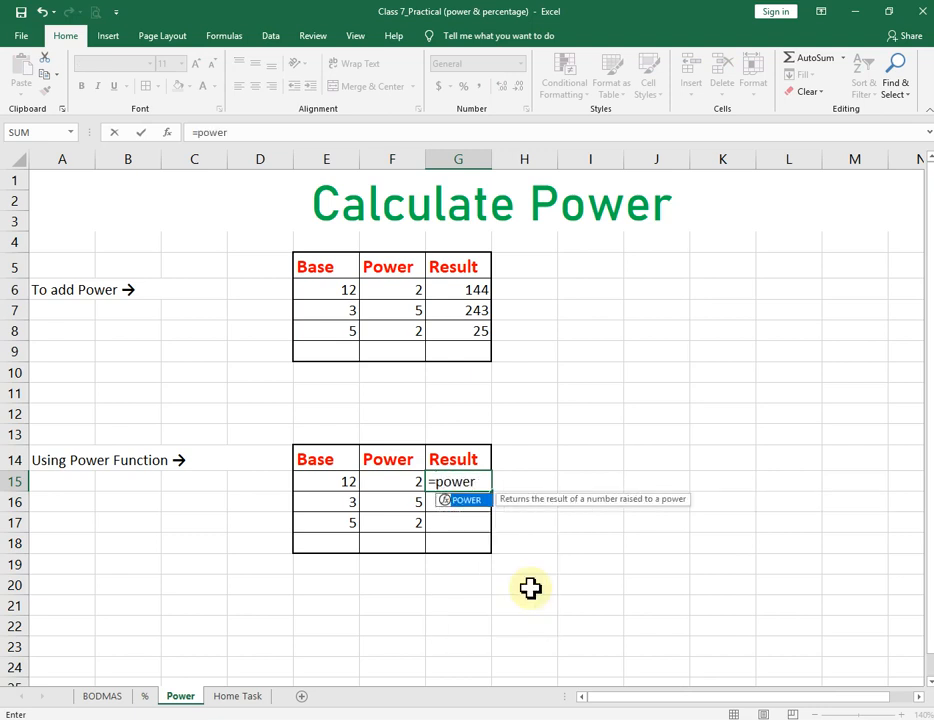
pyautogui.write('(')
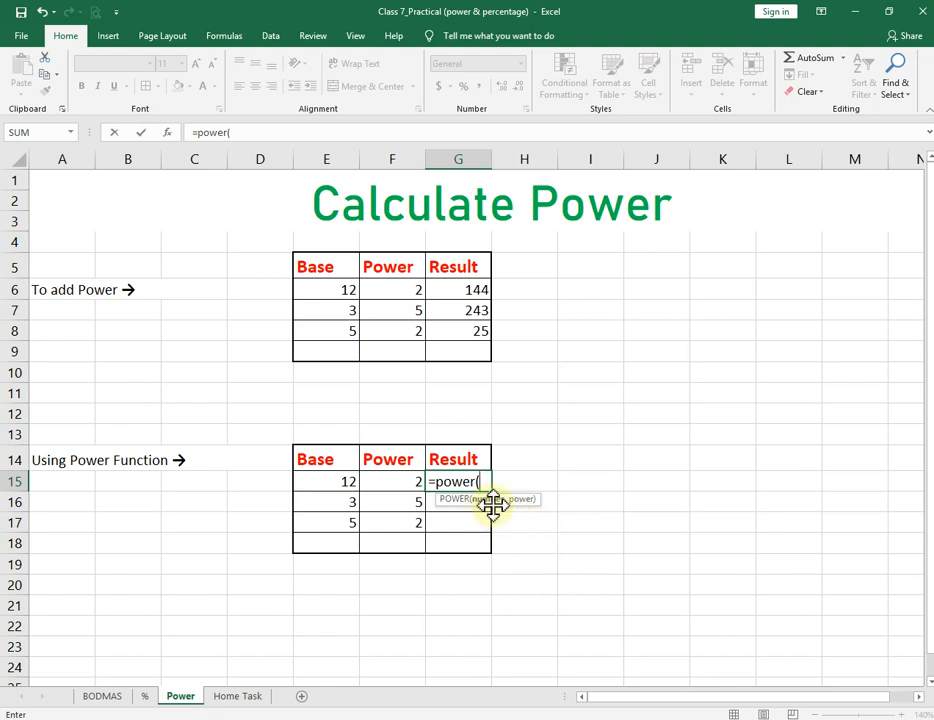
pyautogui.click(339, 486)
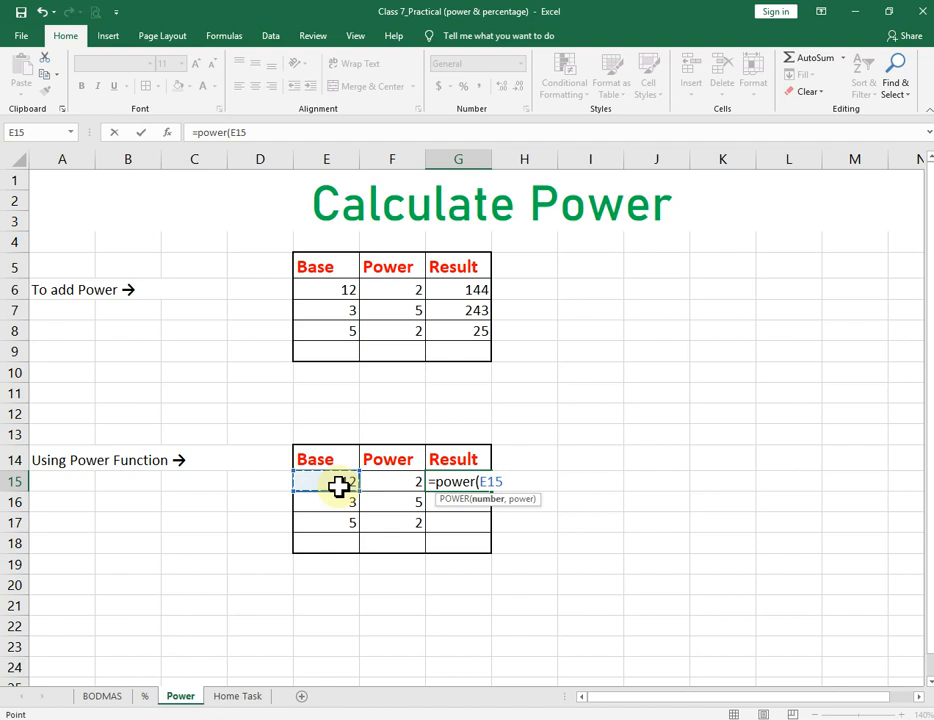
pyautogui.write(',')
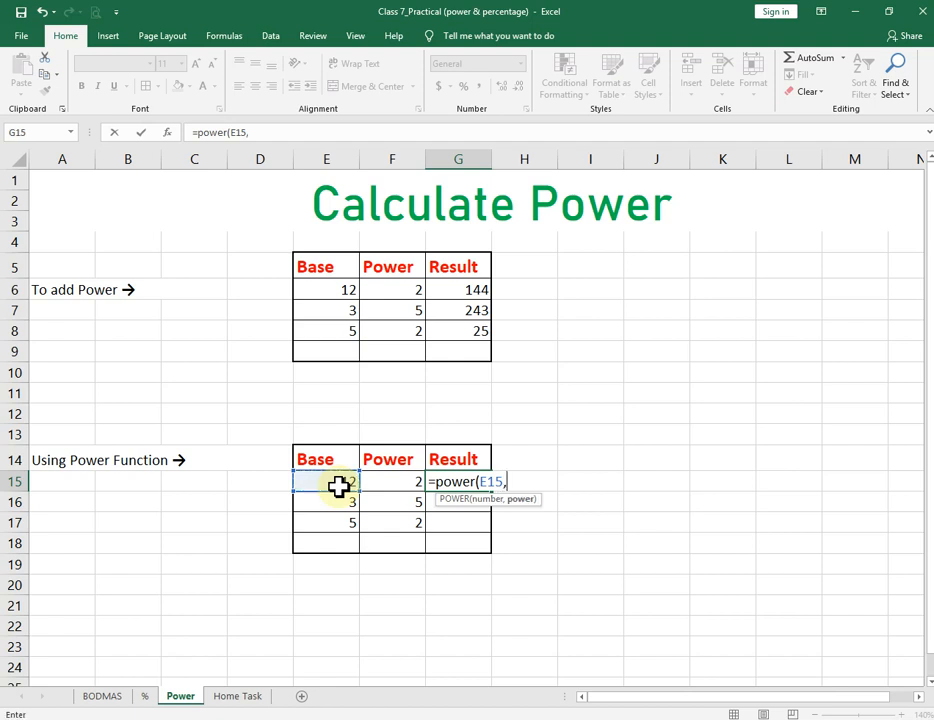
pyautogui.click(389, 484)
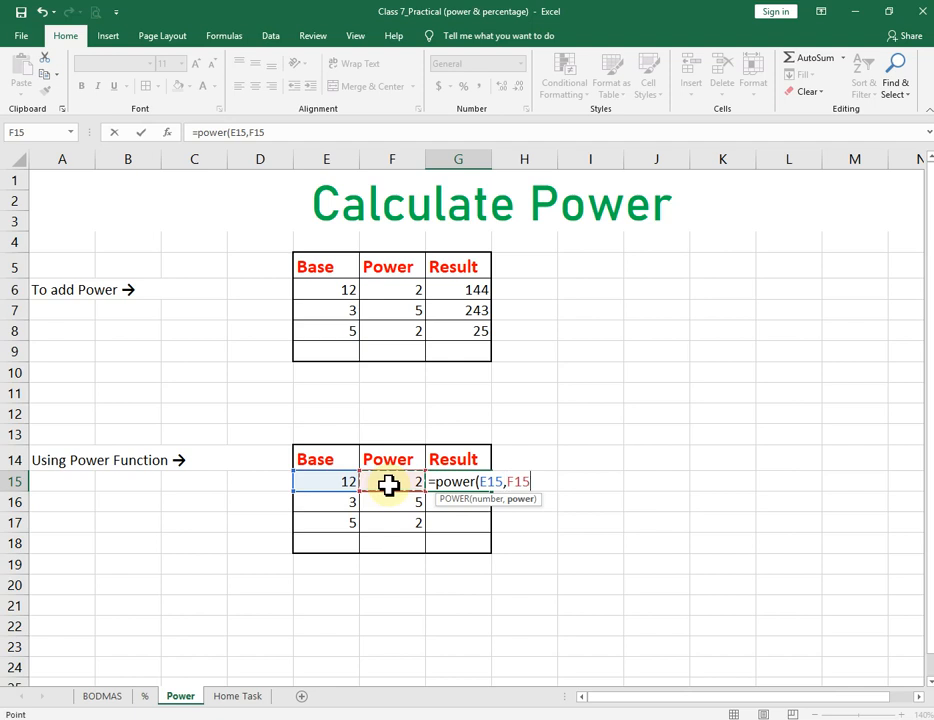
pyautogui.write(')')
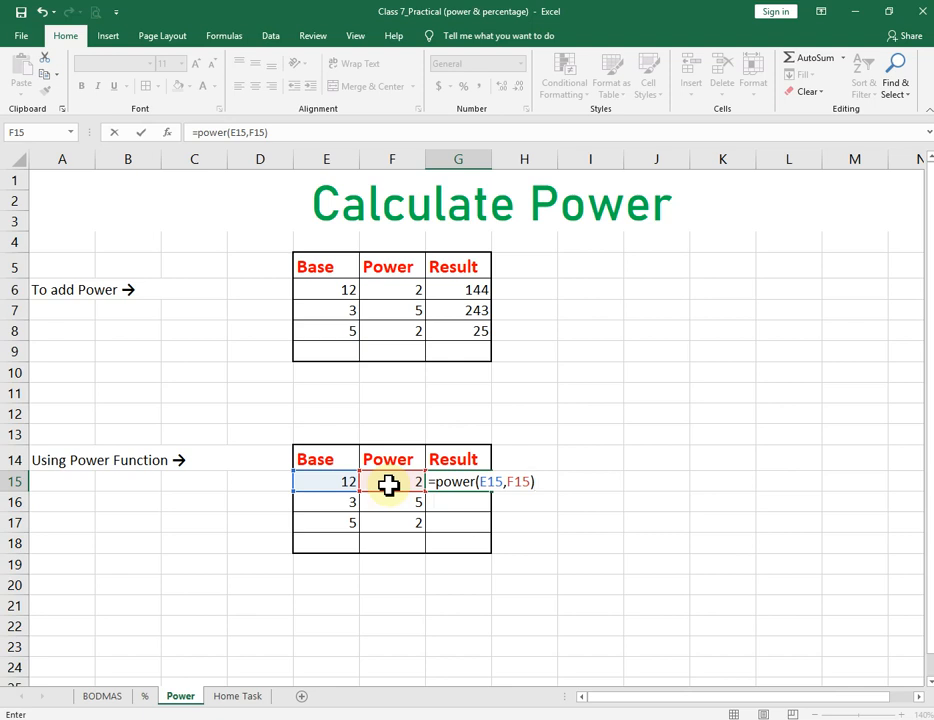
pyautogui.press('Return')
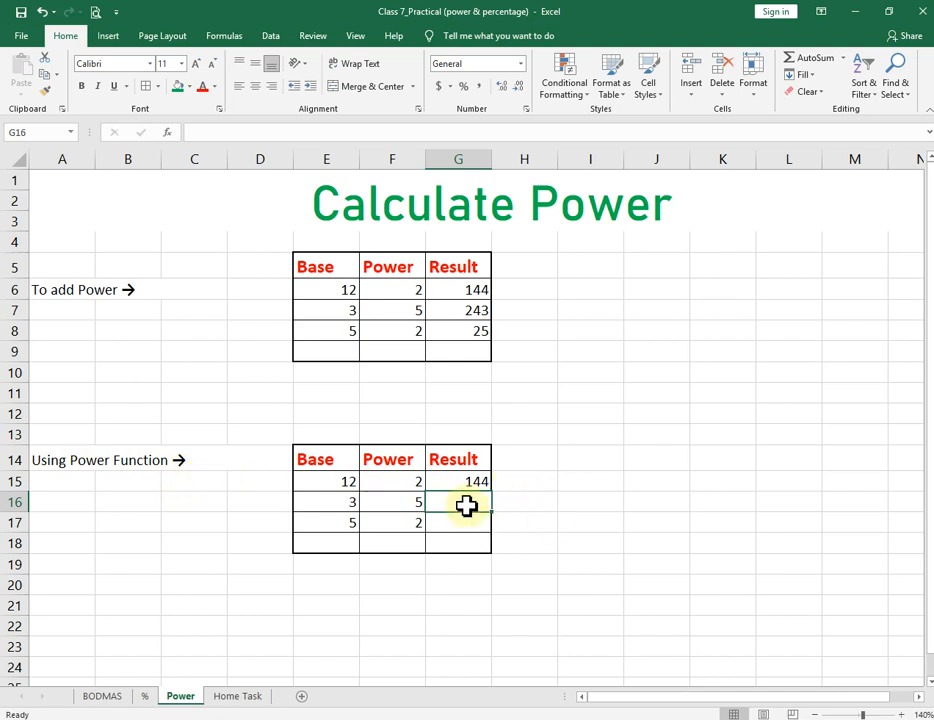
# Step: Calculate the second result of the Using Power Function table in cell G16 with =power(E16,F16)
pyautogui.write('=')
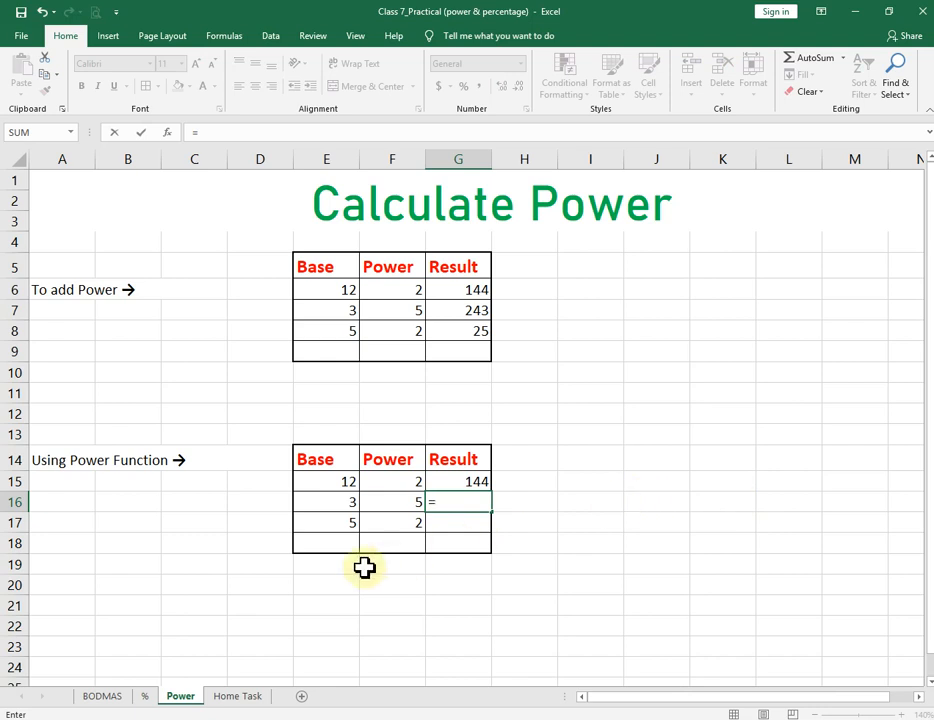
pyautogui.write('pow')
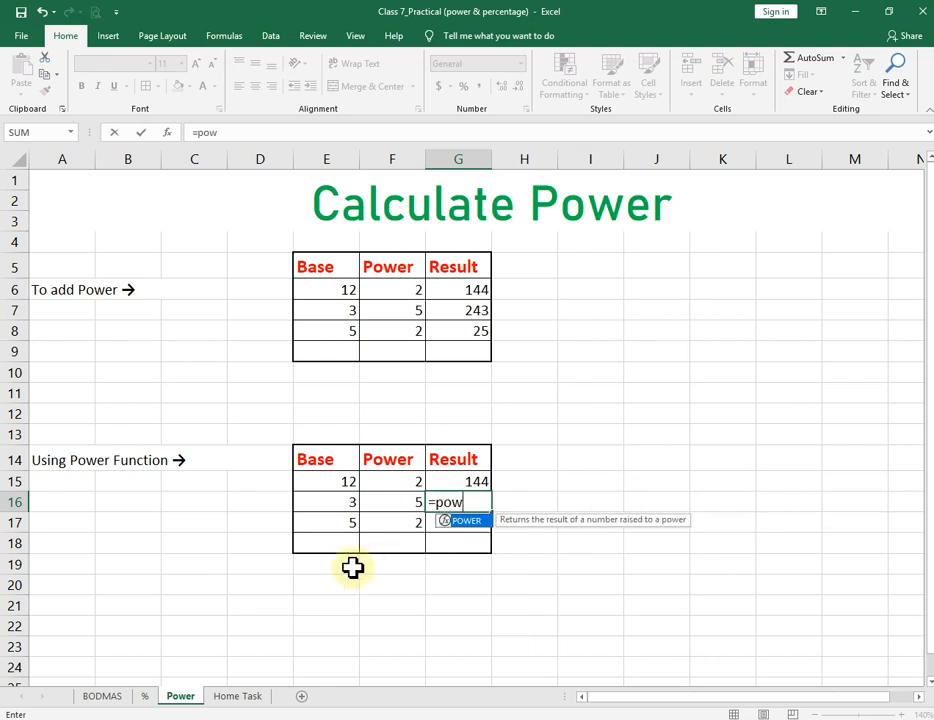
pyautogui.write('er(')
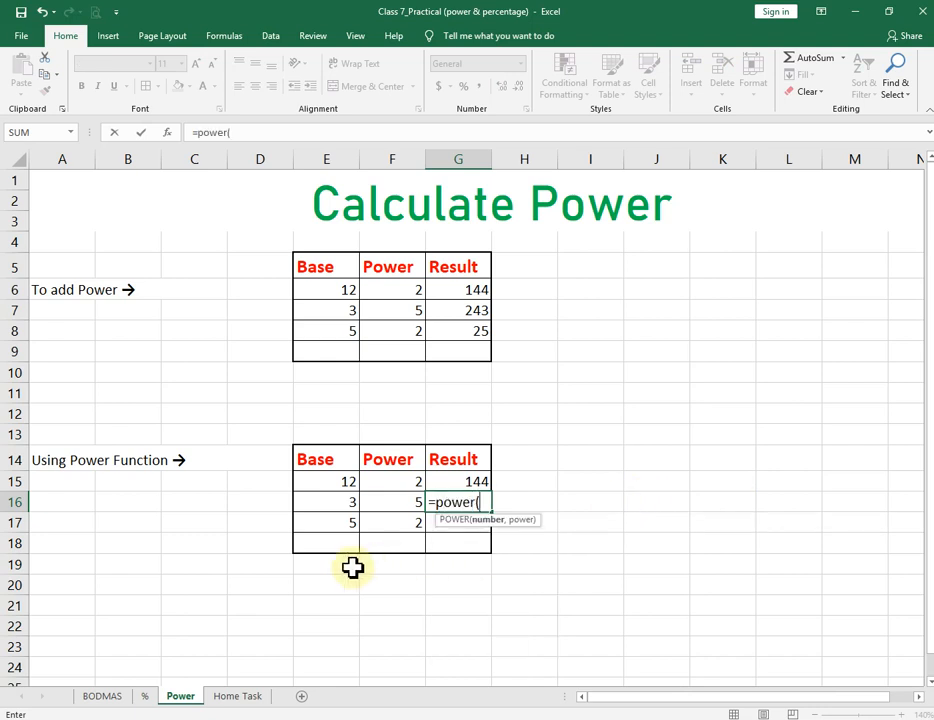
pyautogui.click(334, 505)
pyautogui.write(',')
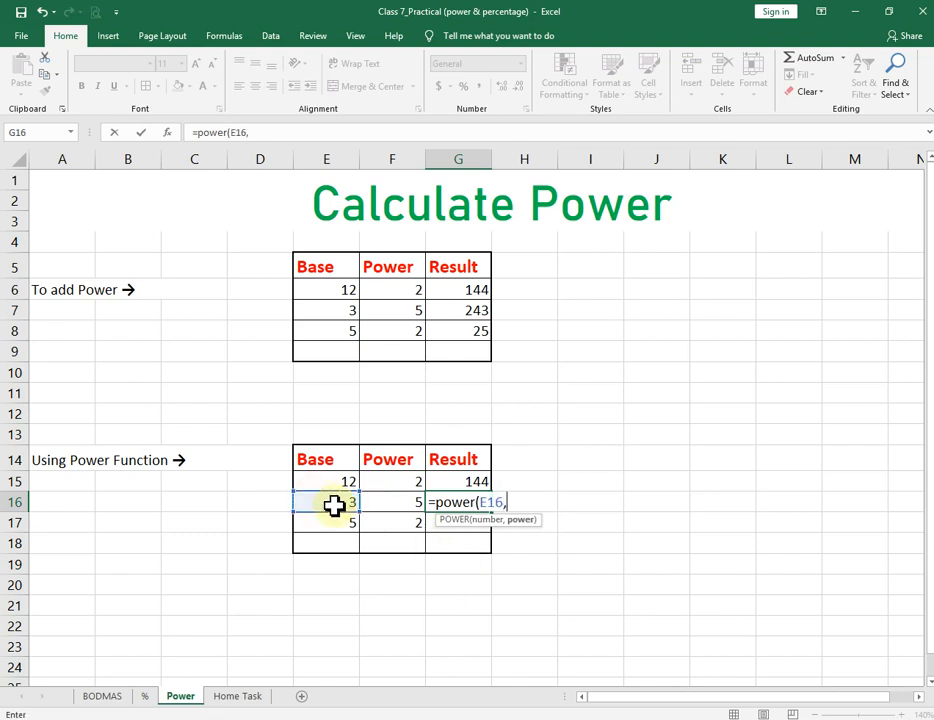
pyautogui.click(403, 502)
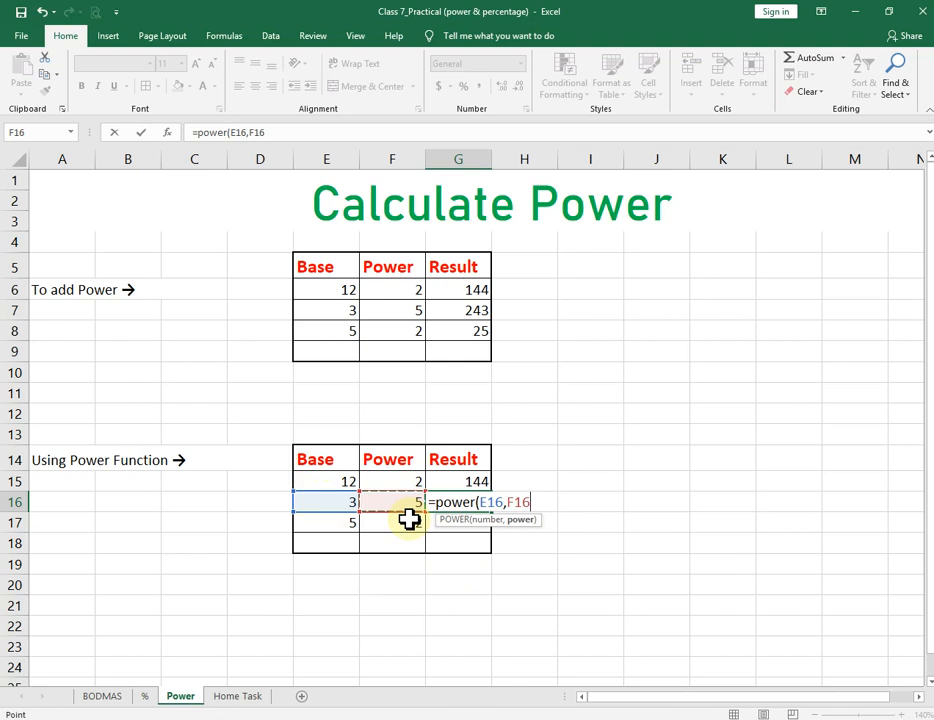
pyautogui.write(')')
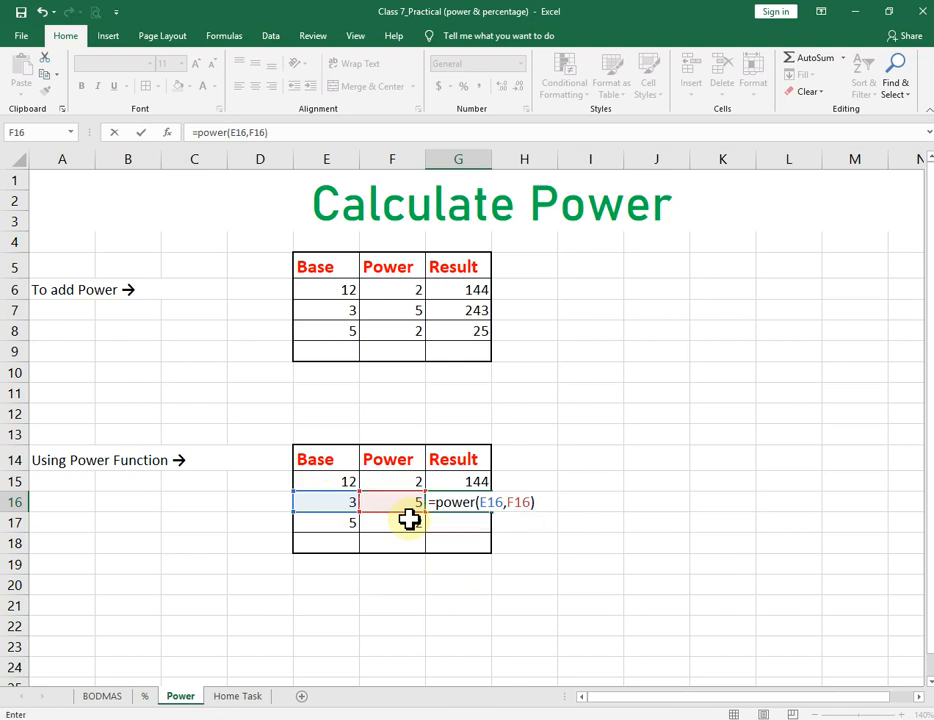
pyautogui.press('Return')
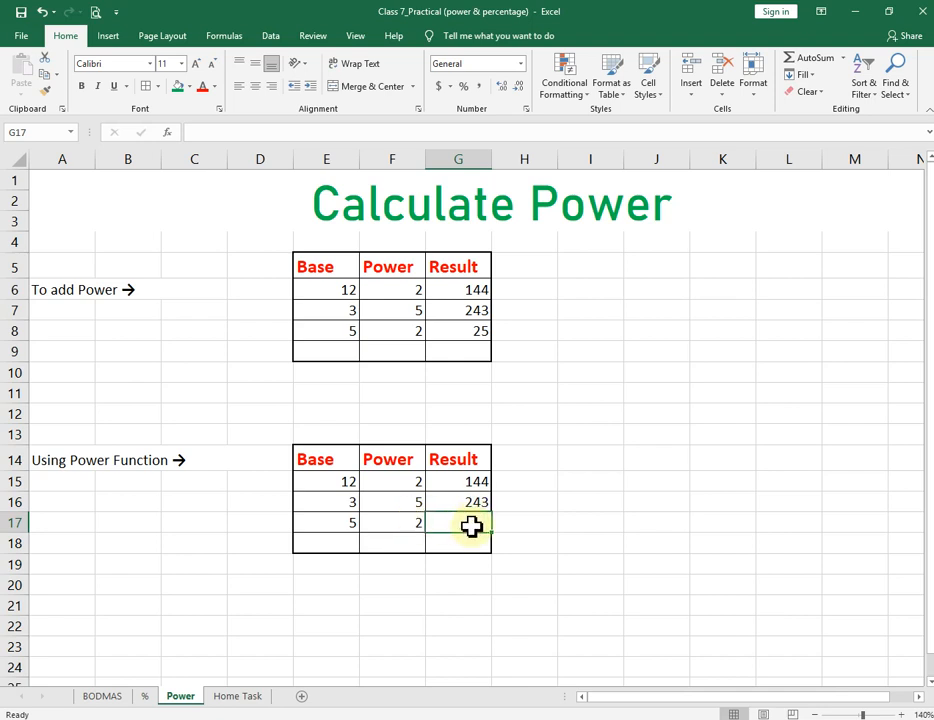
# Step: Calculate the third result of the Using Power Function table in cell G17 with =power(E17,F17)
pyautogui.write('=')
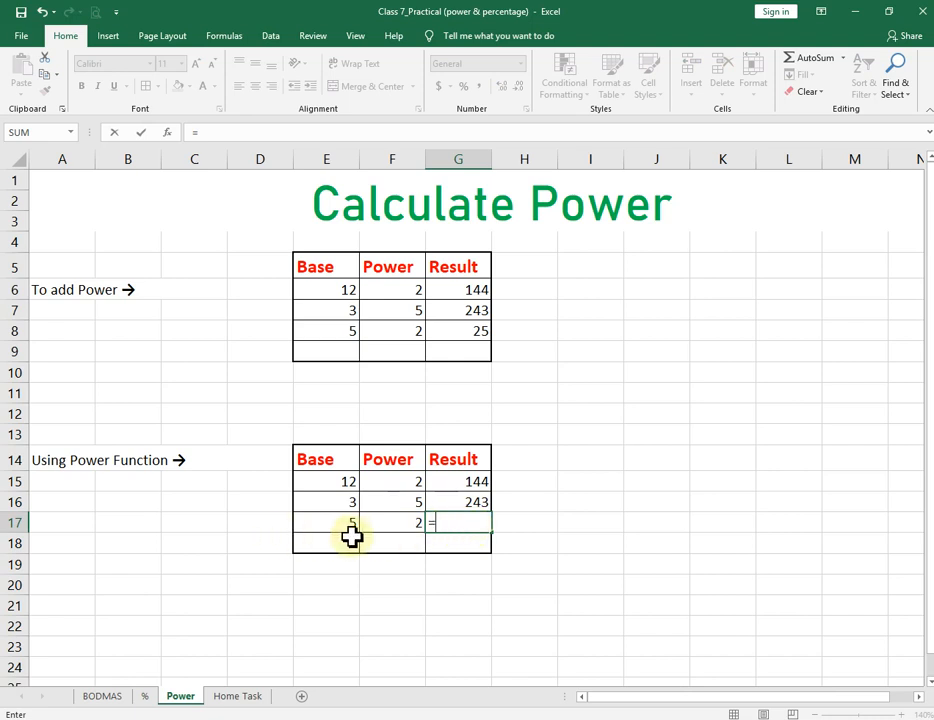
pyautogui.write('po')
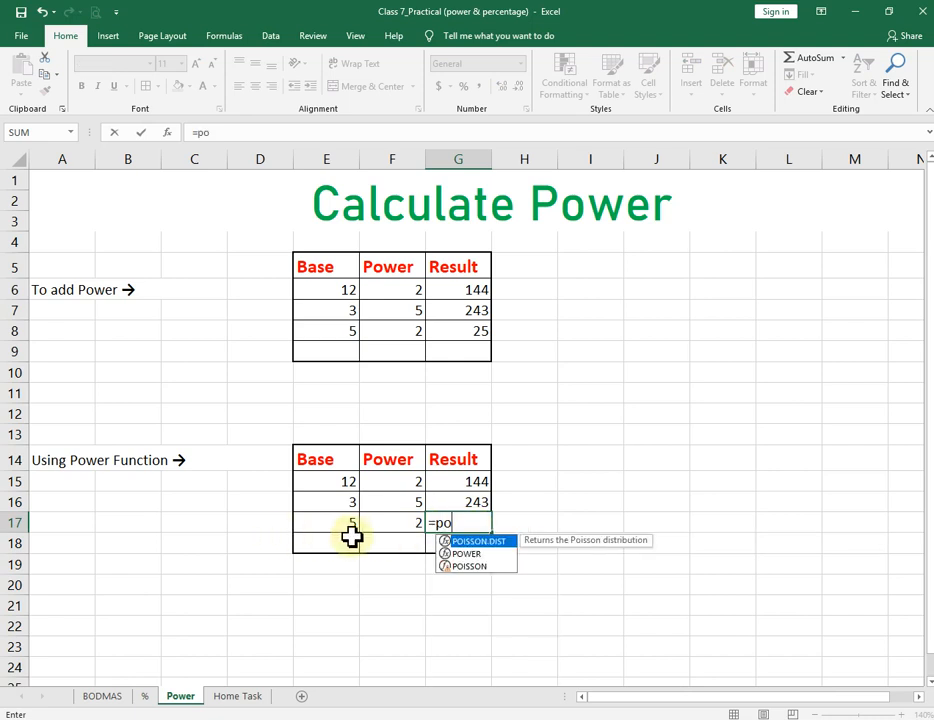
pyautogui.write('wer(')
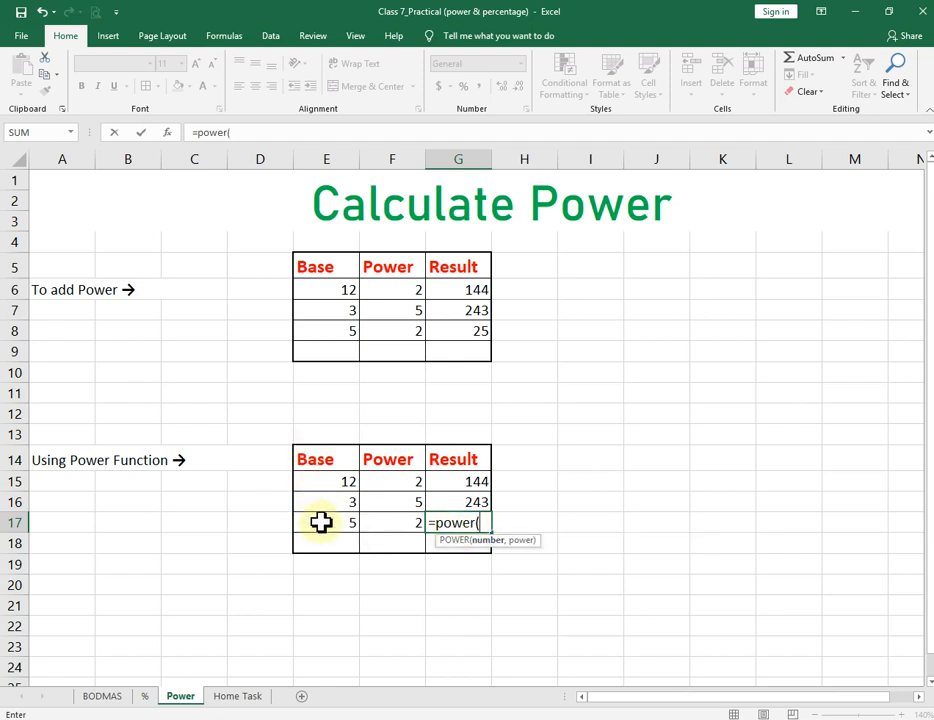
pyautogui.click(321, 521)
pyautogui.write(',')
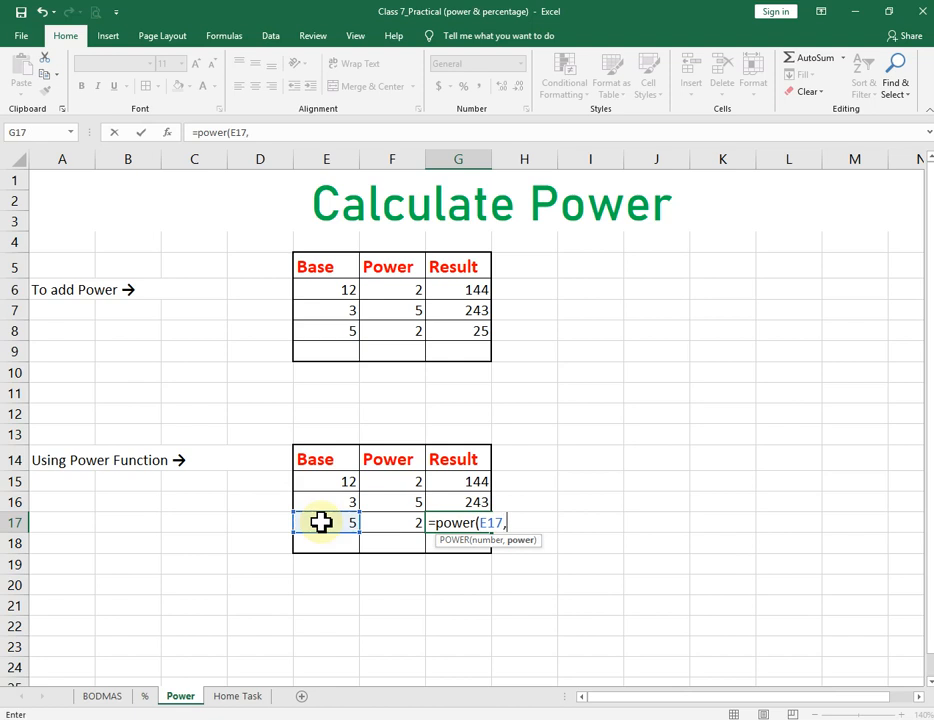
pyautogui.click(396, 521)
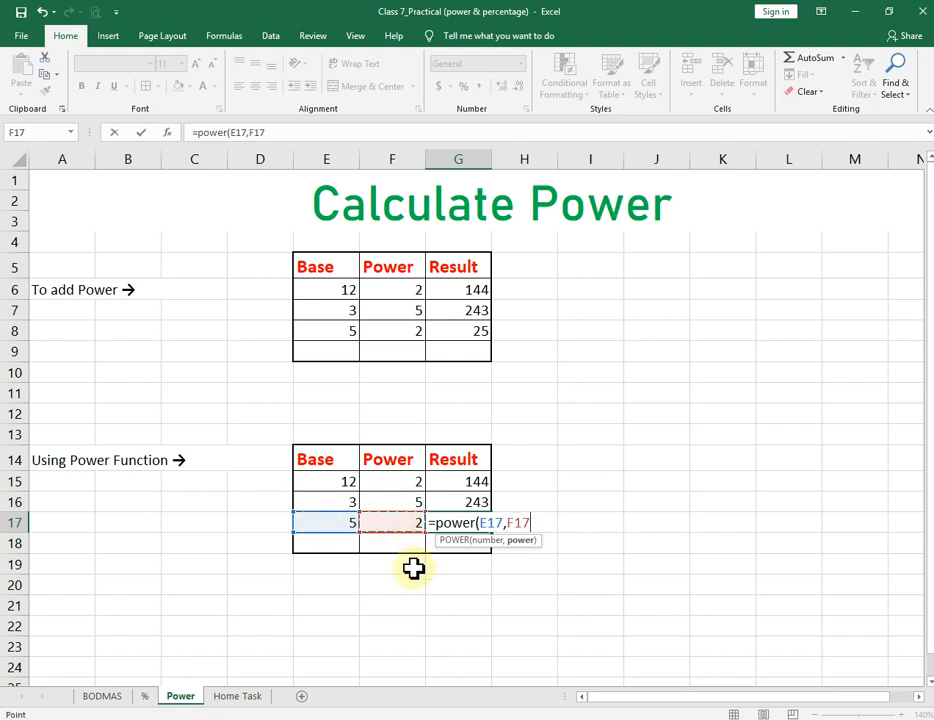
pyautogui.write(')')
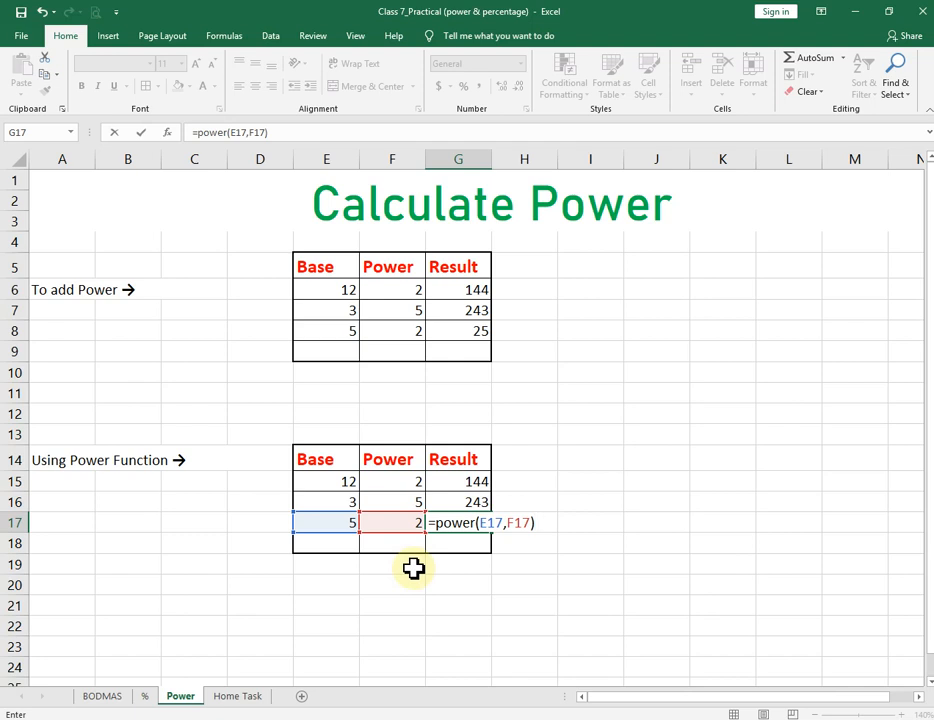
pyautogui.press('Return')
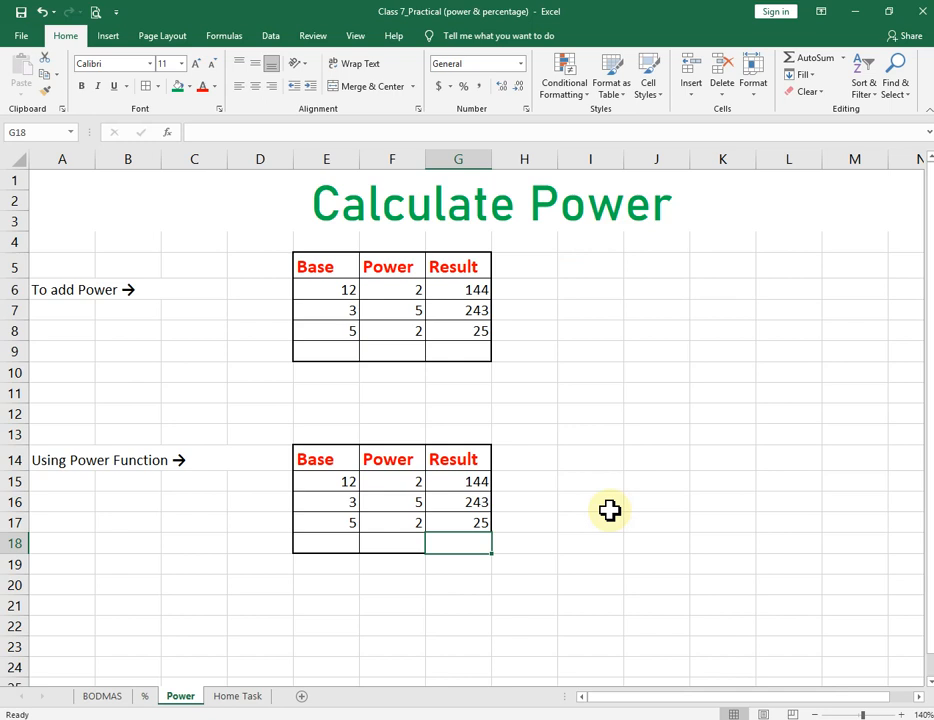
# Step: On the Home Task sheet, total the votes of all lessons in cell H5 with =sum(B5:F5)
pyautogui.click(240, 697)
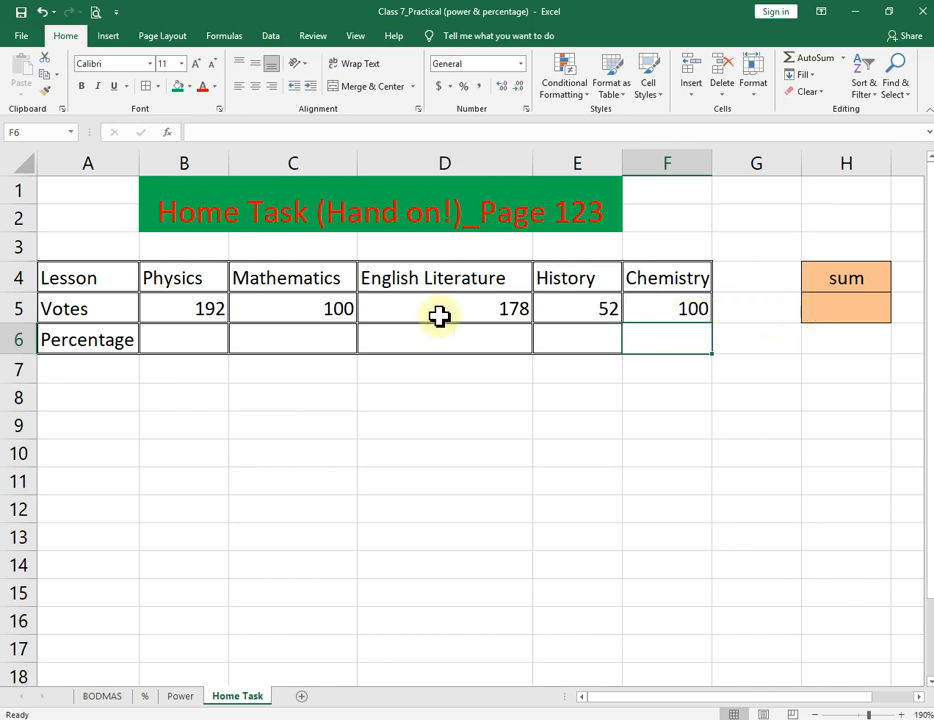
pyautogui.click(846, 312)
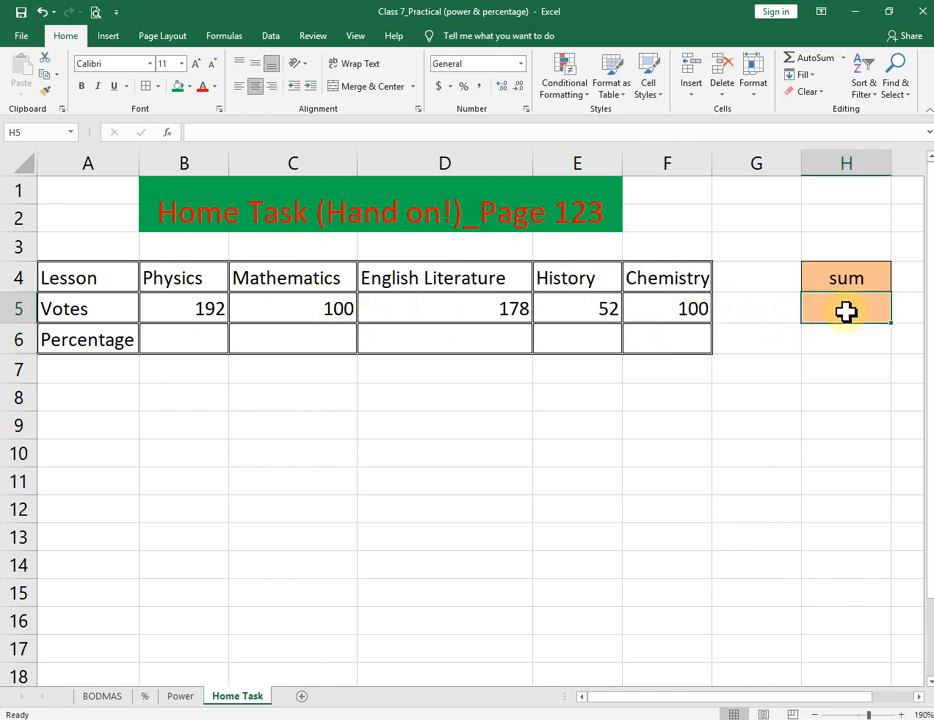
pyautogui.write('=')
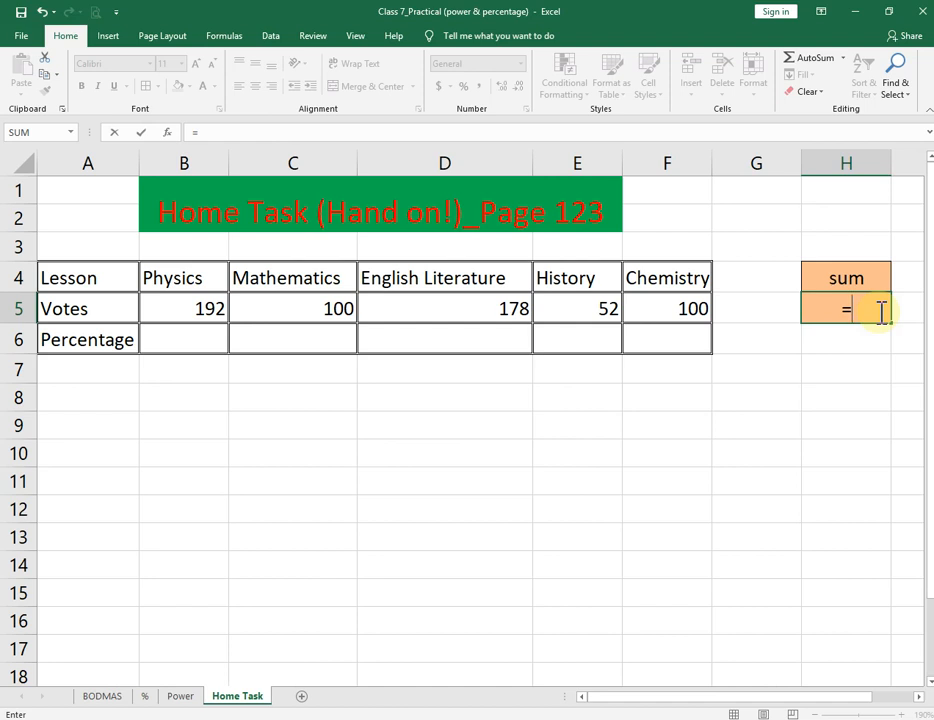
pyautogui.write('sum')
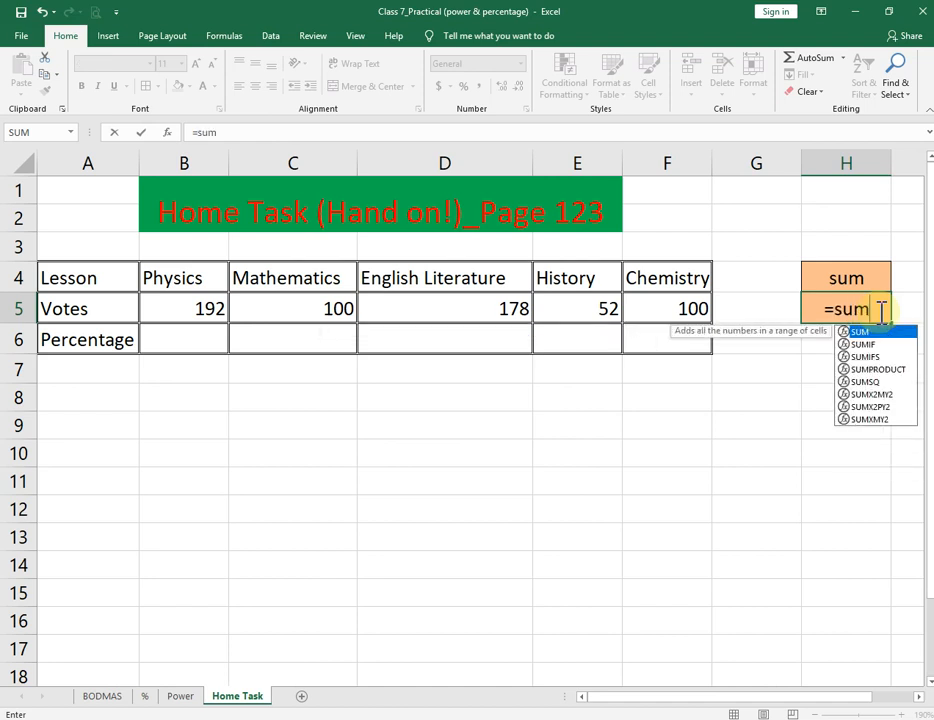
pyautogui.write('(')
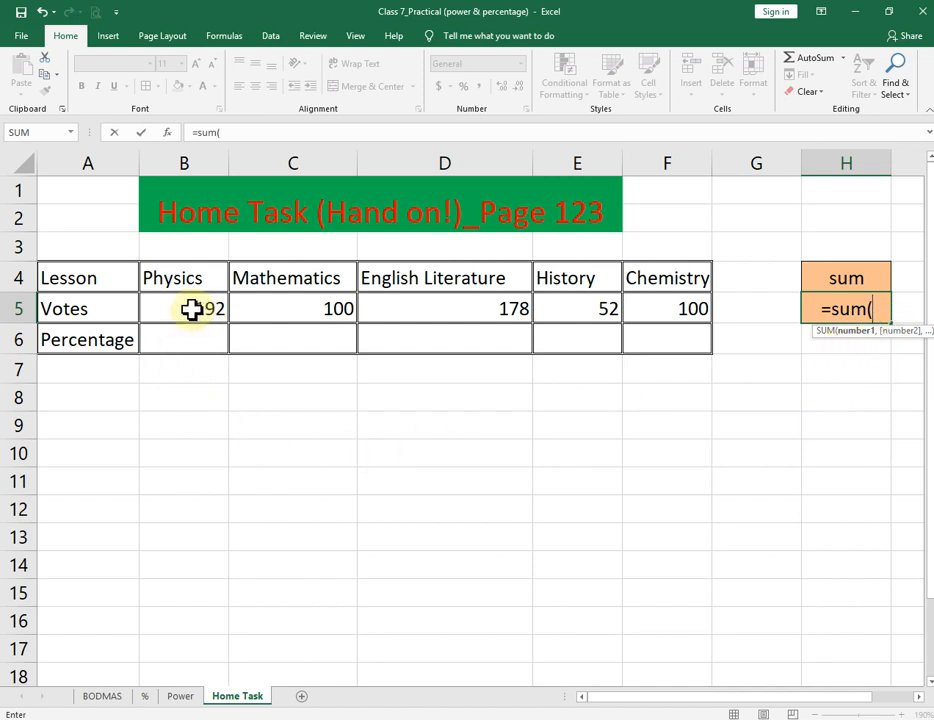
pyautogui.moveTo(192, 309); pyautogui.dragTo(648, 317)
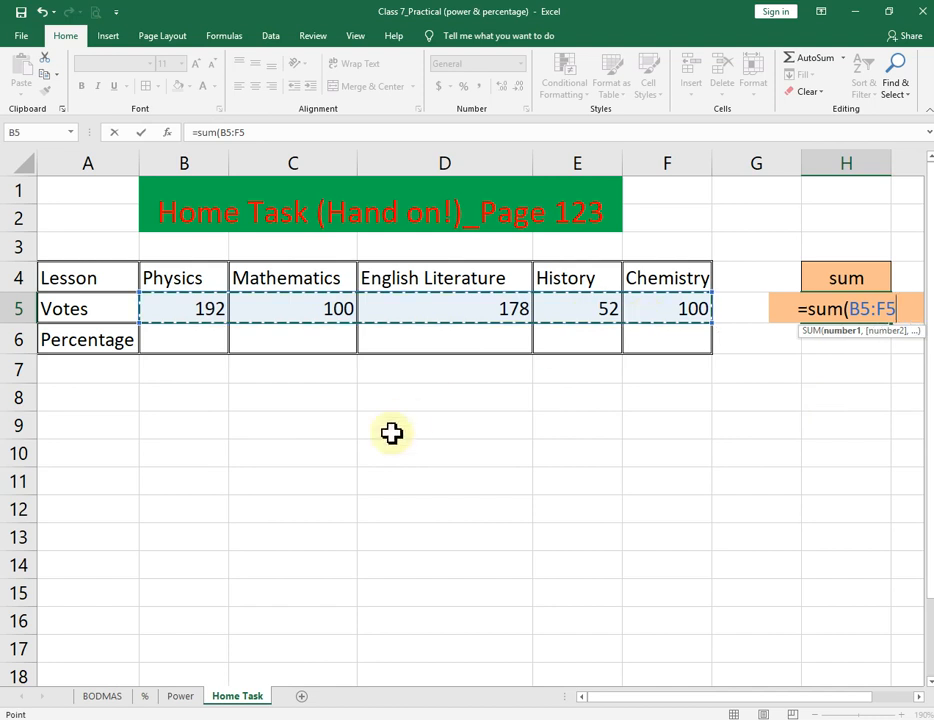
pyautogui.write(')')
pyautogui.press('Return')
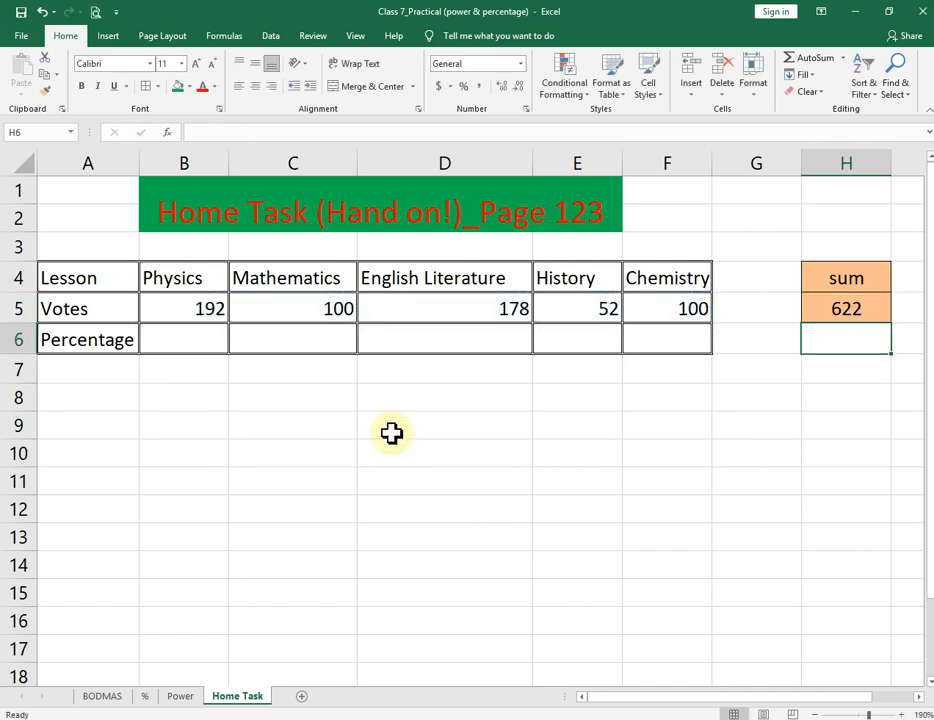
pyautogui.click(853, 310)
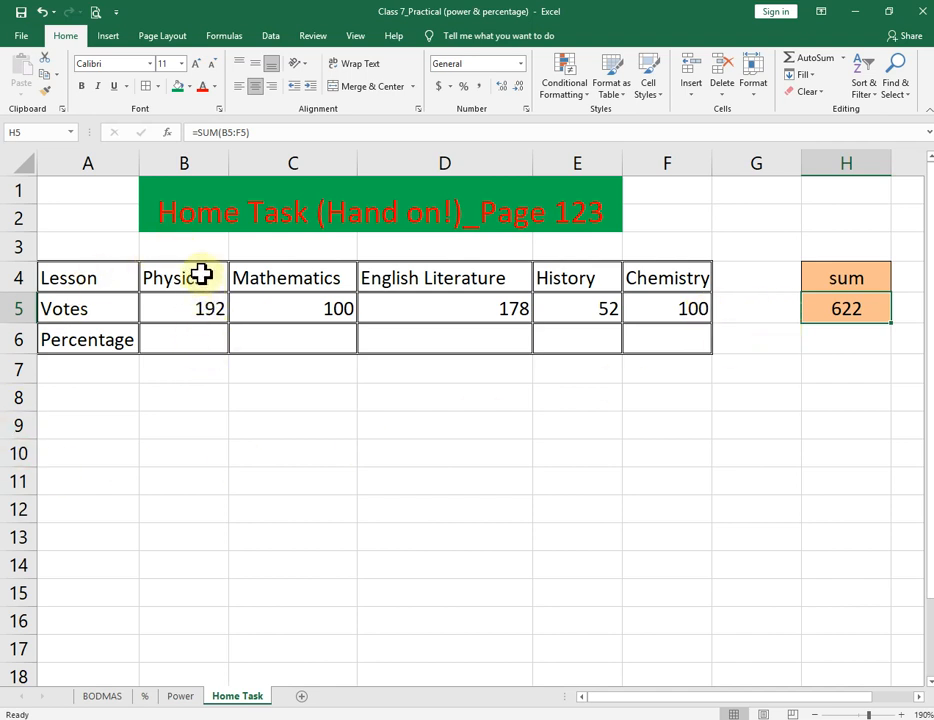
# Step: Calculate the Physics share of the total votes in cell B6 with =B5/H5
pyautogui.click(206, 340)
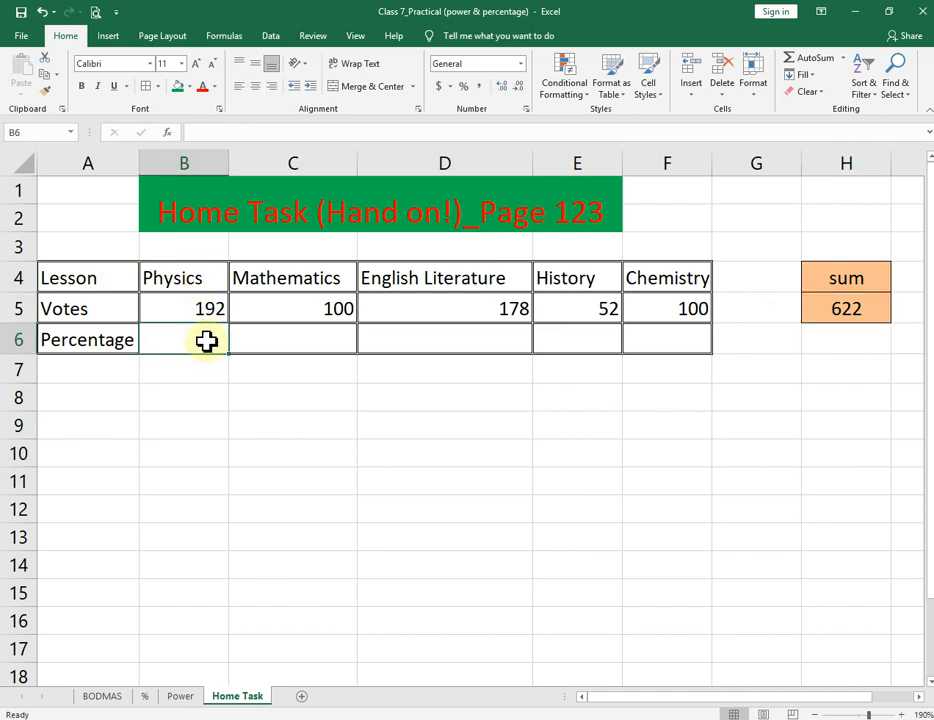
pyautogui.write('=')
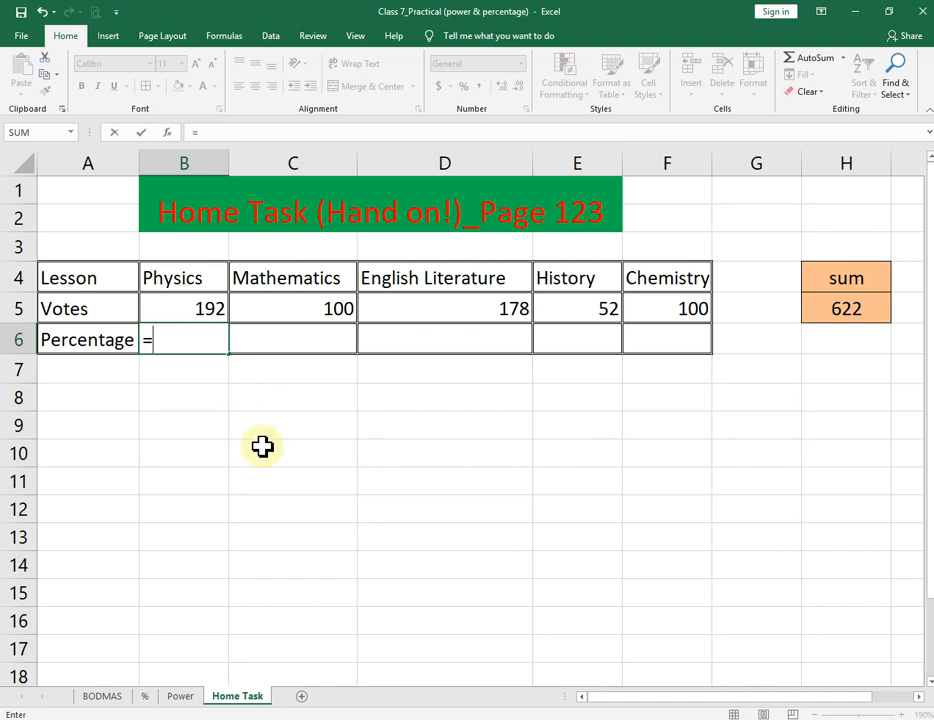
pyautogui.click(196, 310)
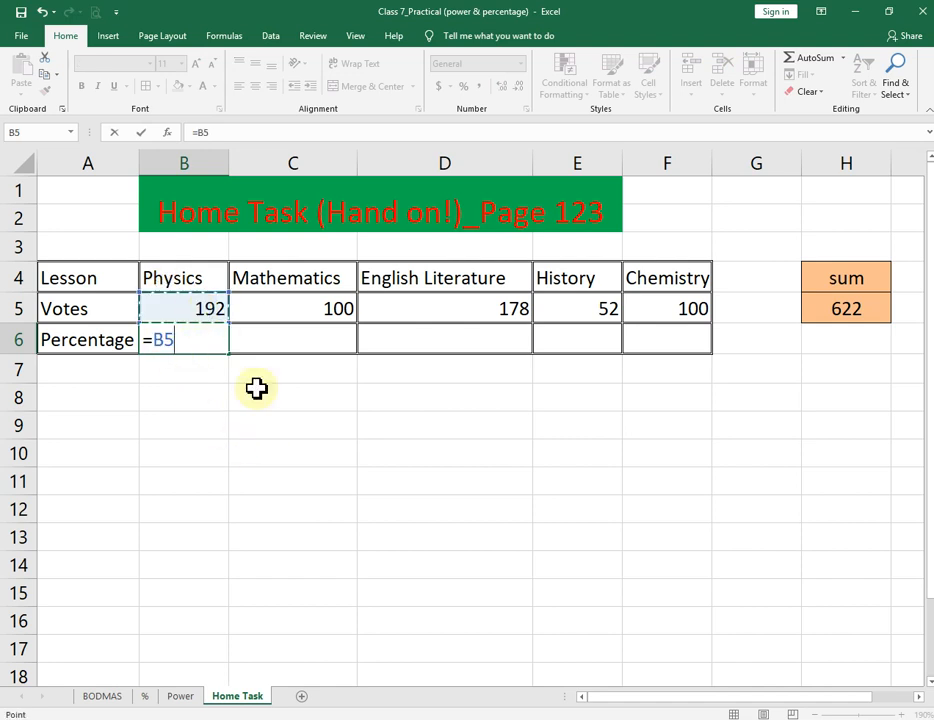
pyautogui.write('/')
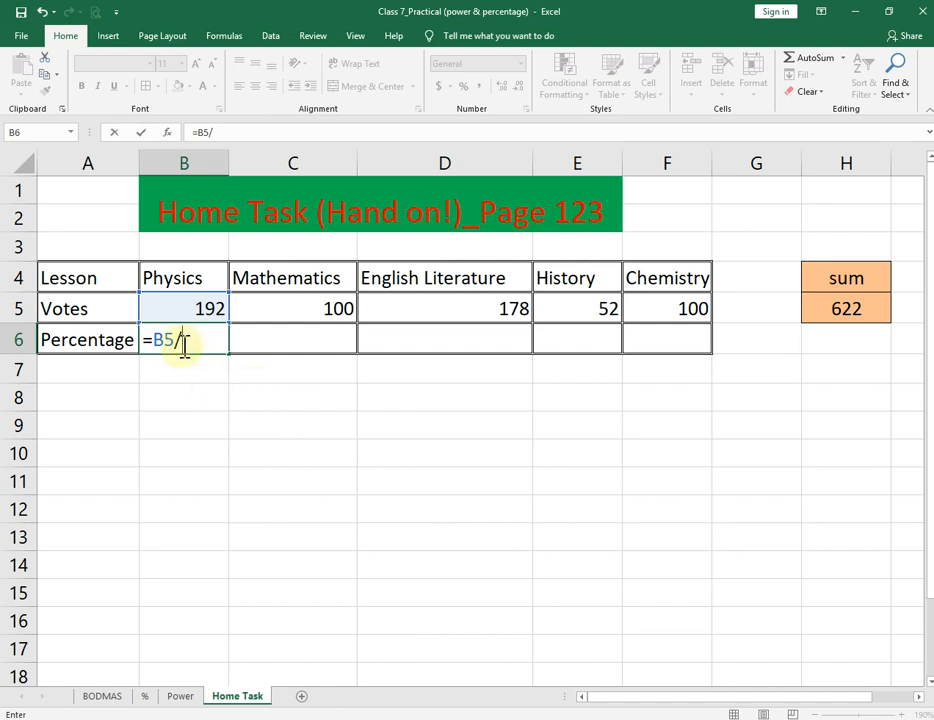
pyautogui.click(849, 314)
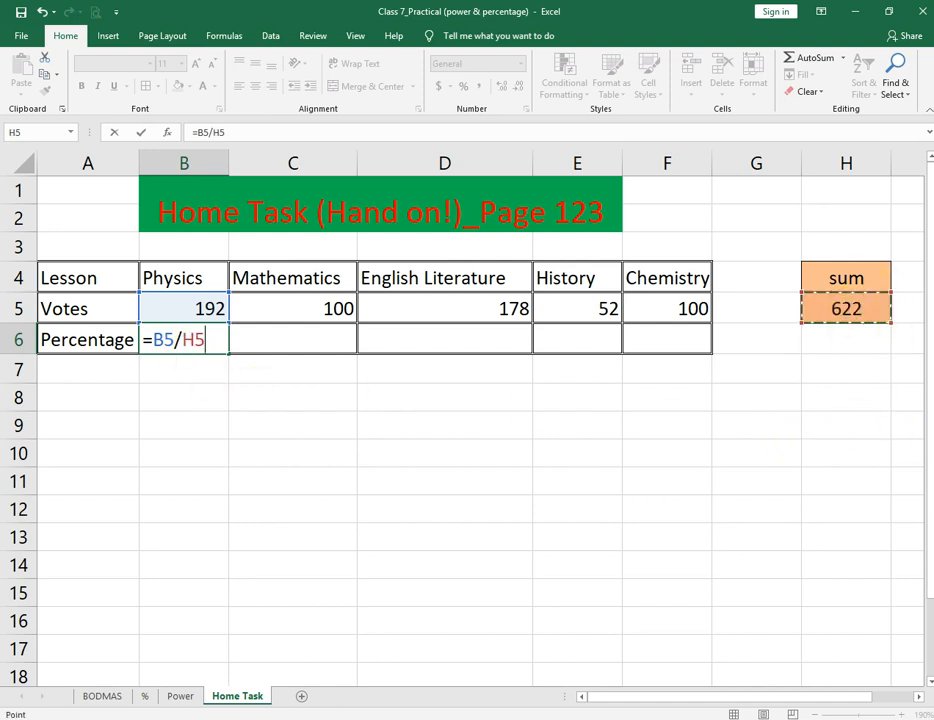
pyautogui.press('Return')
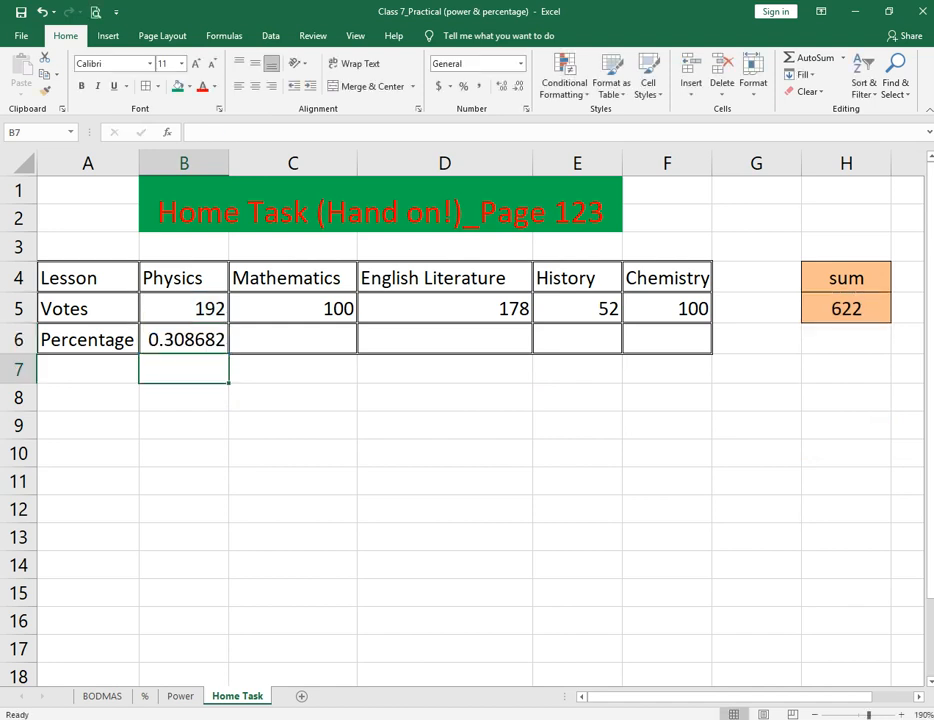
# Step: Format the Physics result in cell B6 as a percentage with two decimal places
pyautogui.click(186, 341)
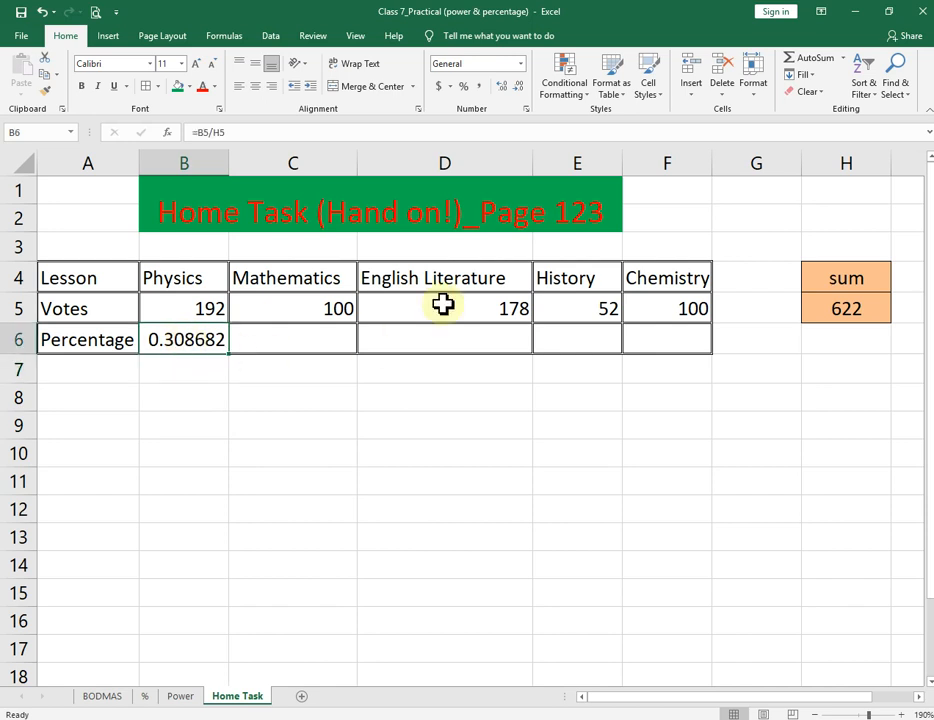
pyautogui.click(465, 88)
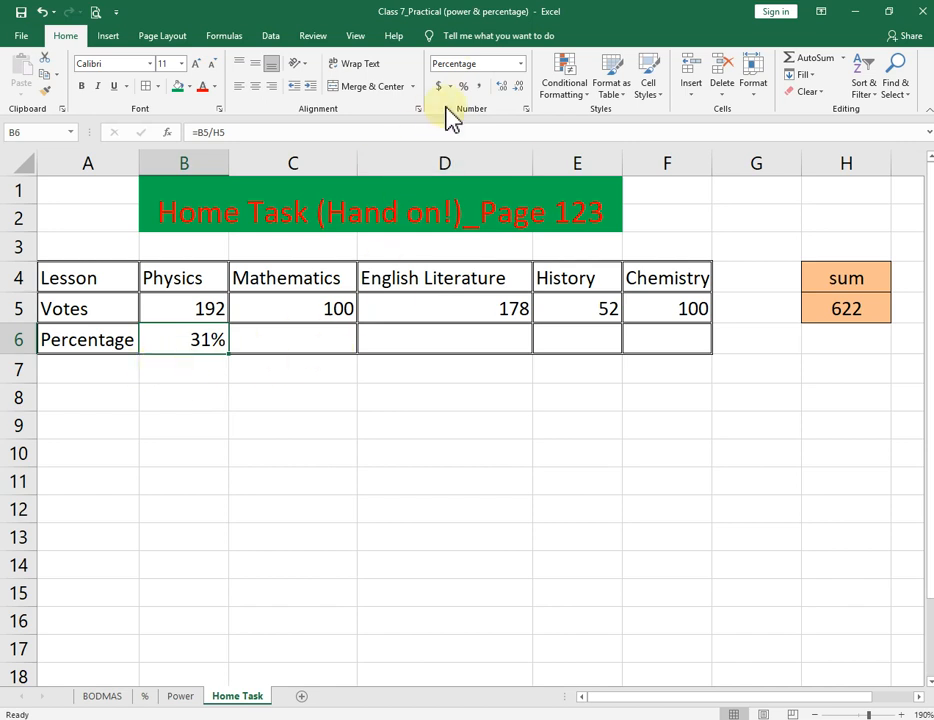
pyautogui.click(502, 87)
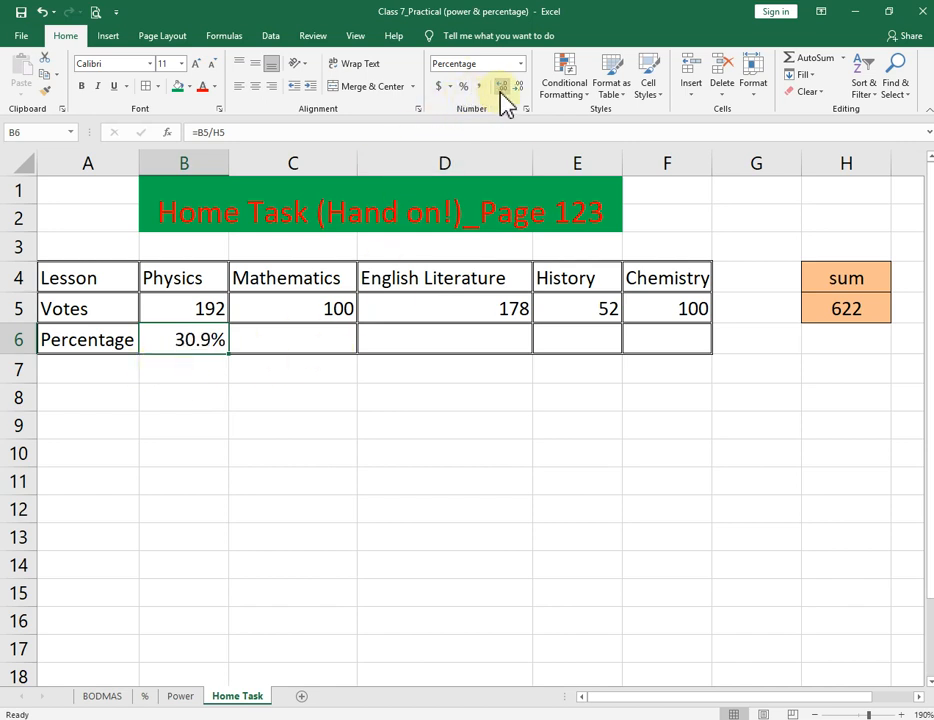
pyautogui.click(502, 87)
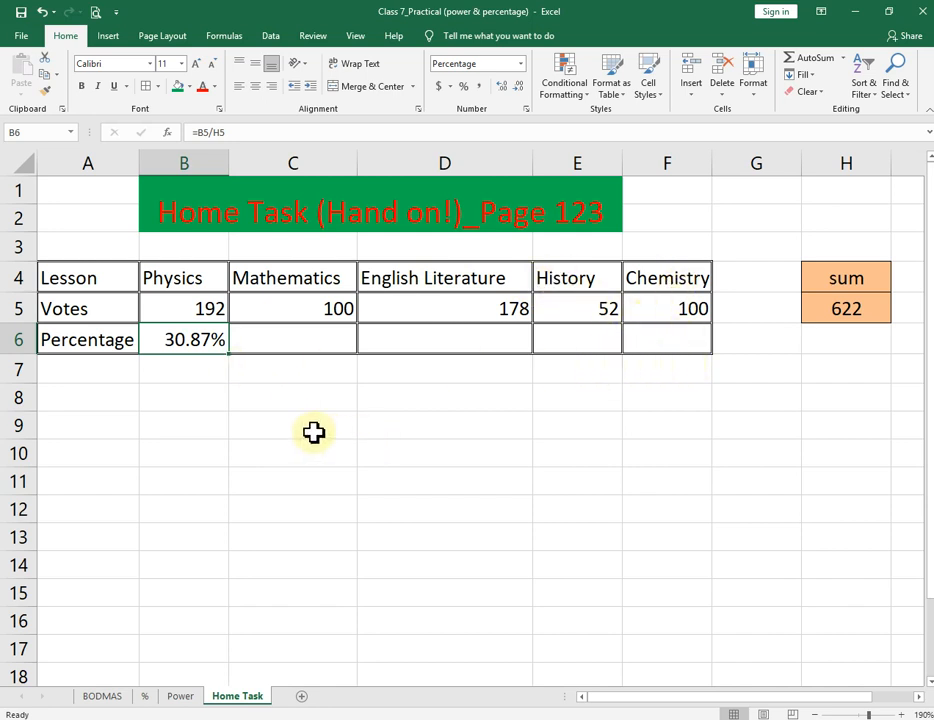
pyautogui.click(293, 390)
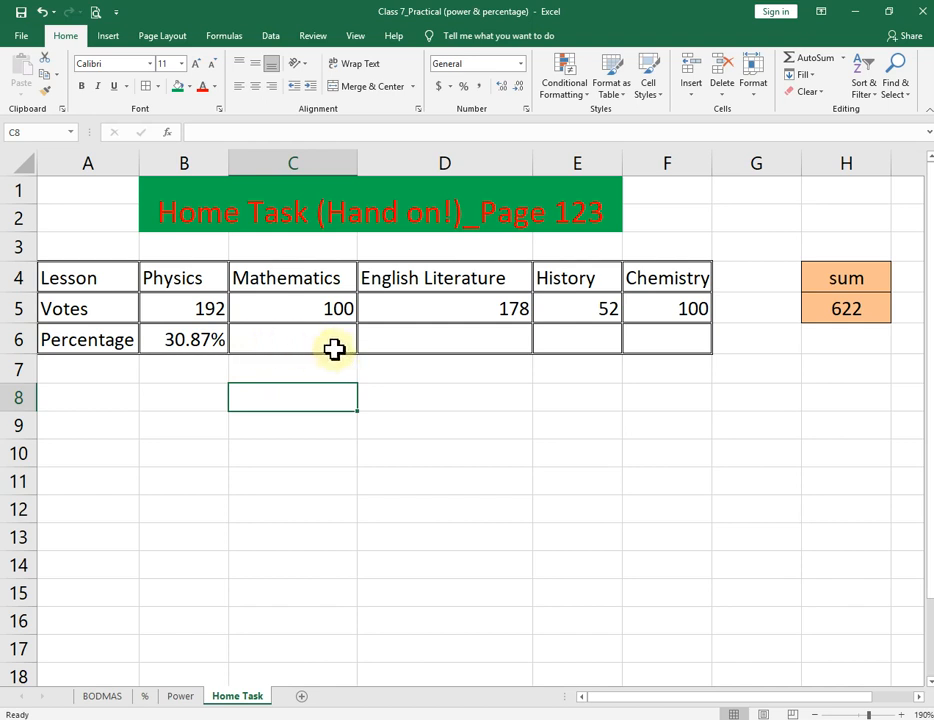
pyautogui.click(450, 338)
pyautogui.click(265, 400)
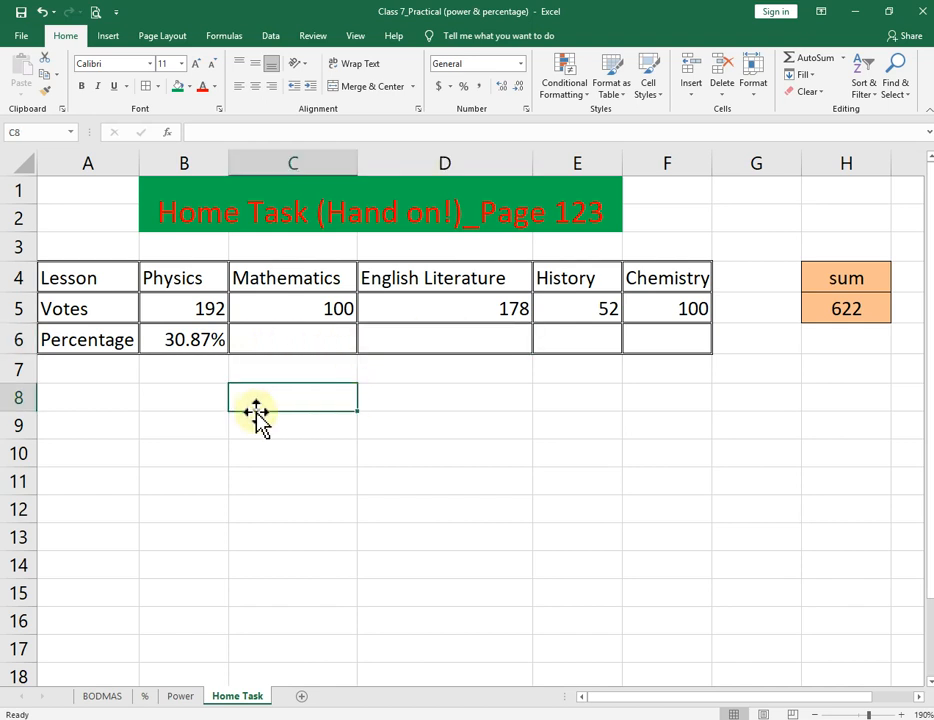